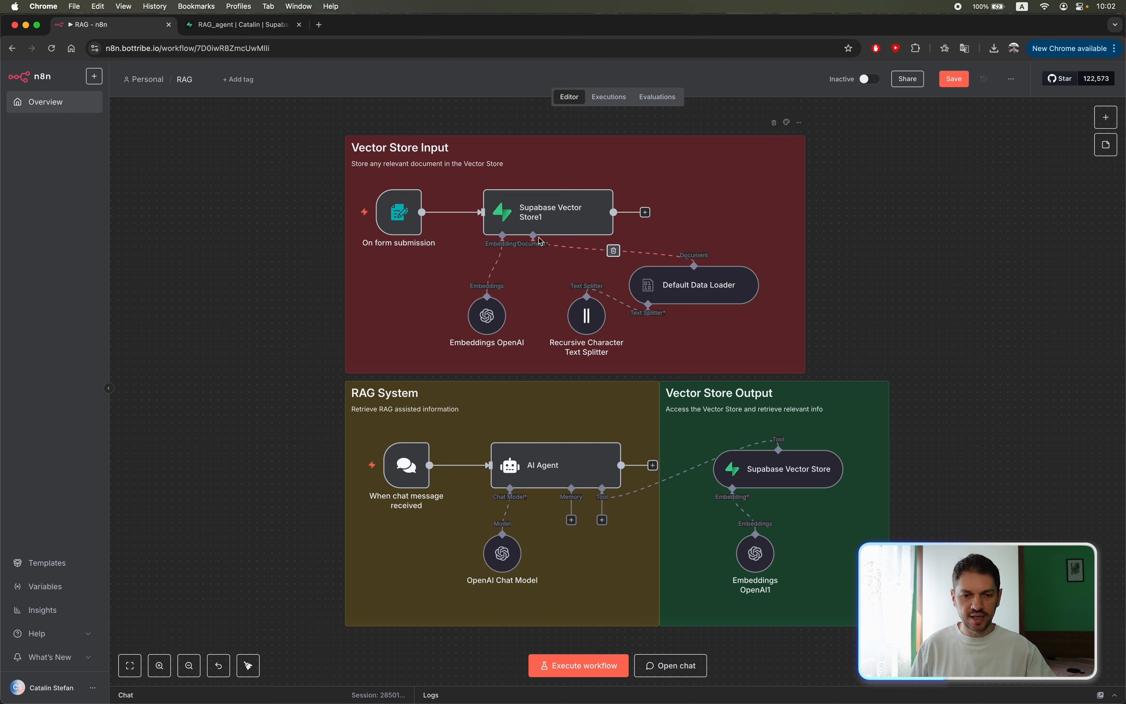
Inspect the documents table of the RAG_agent project in Supabase and return to the RAG workflow in n8n.
click(240, 25)
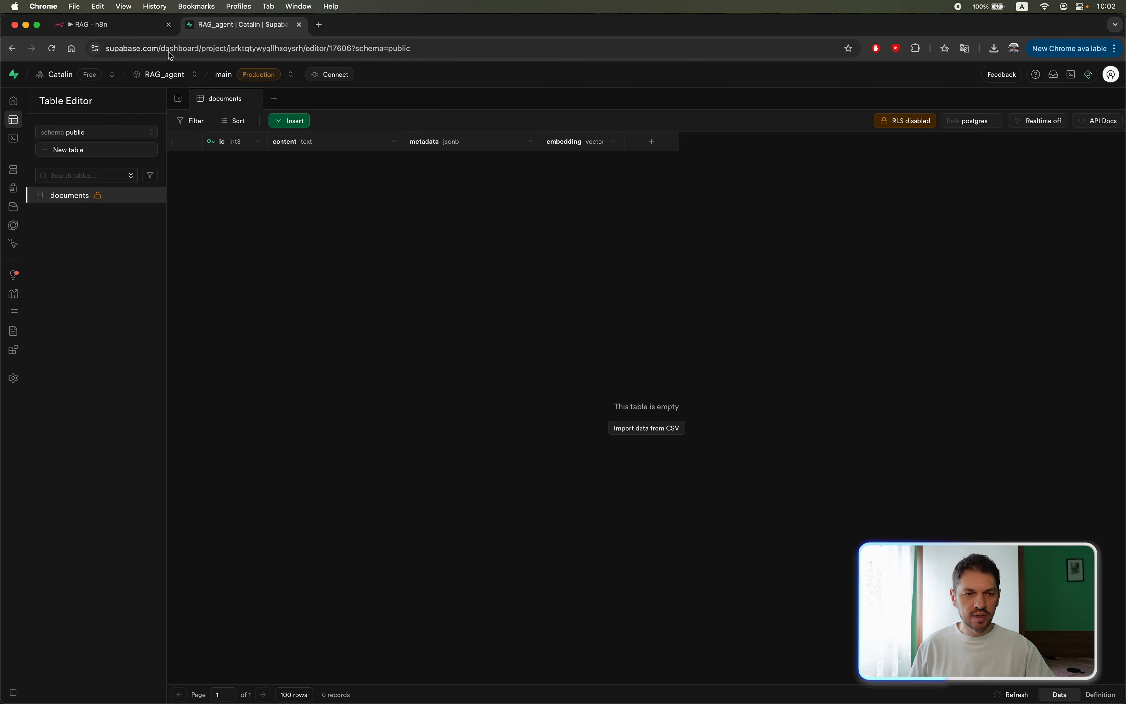
click(130, 26)
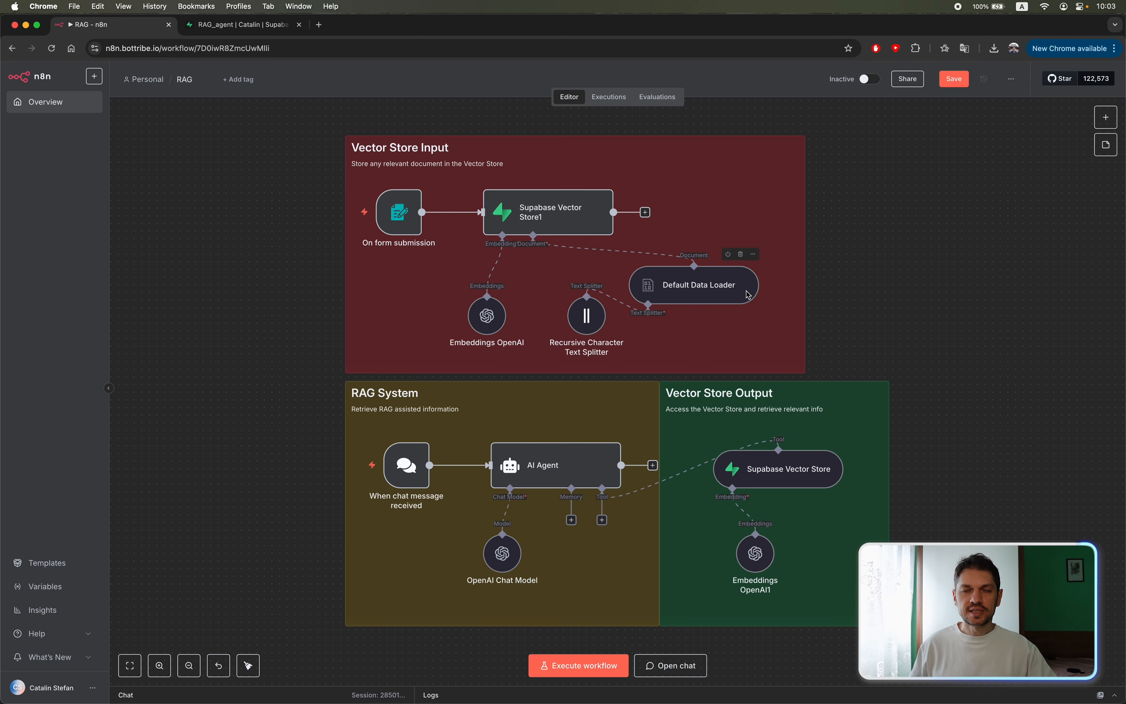
Save the RAG workflow and execute it to bring up the test form for submitting a file.
key(super+s)
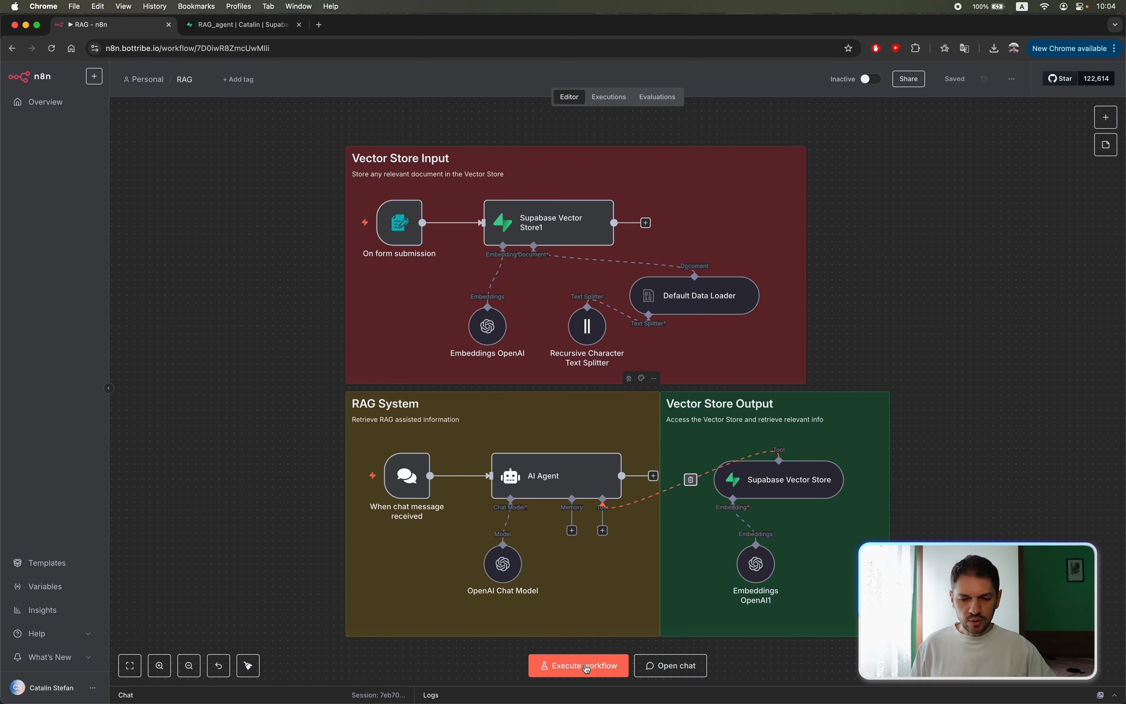
click(584, 667)
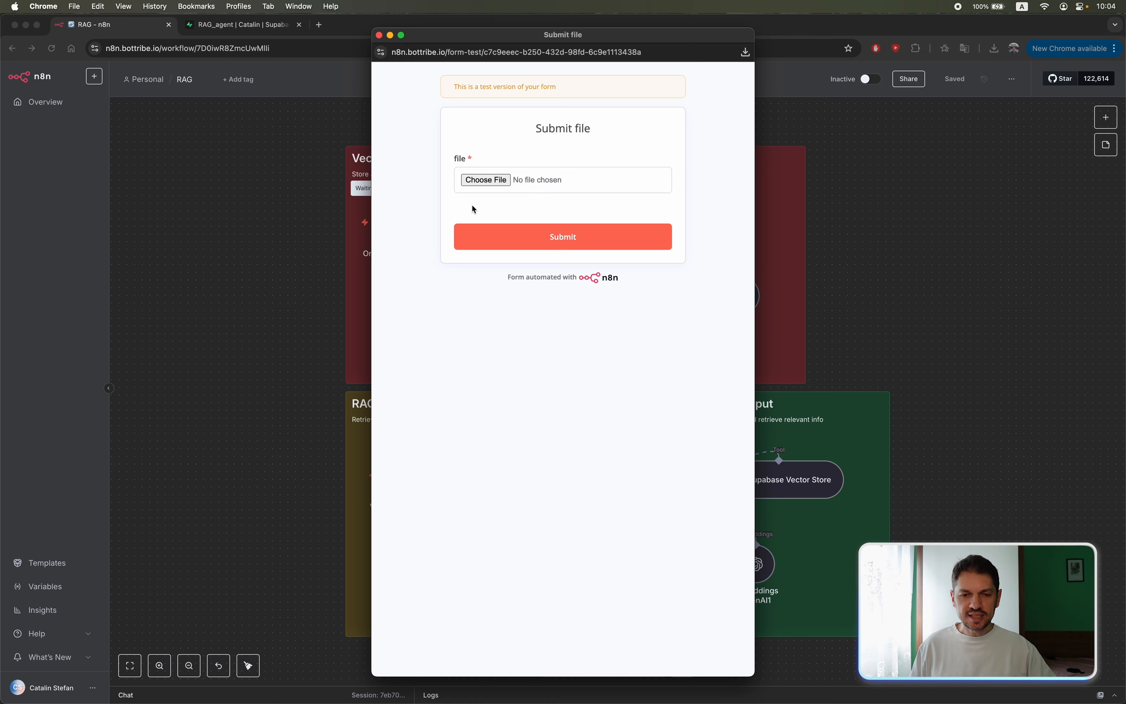
click(294, 197)
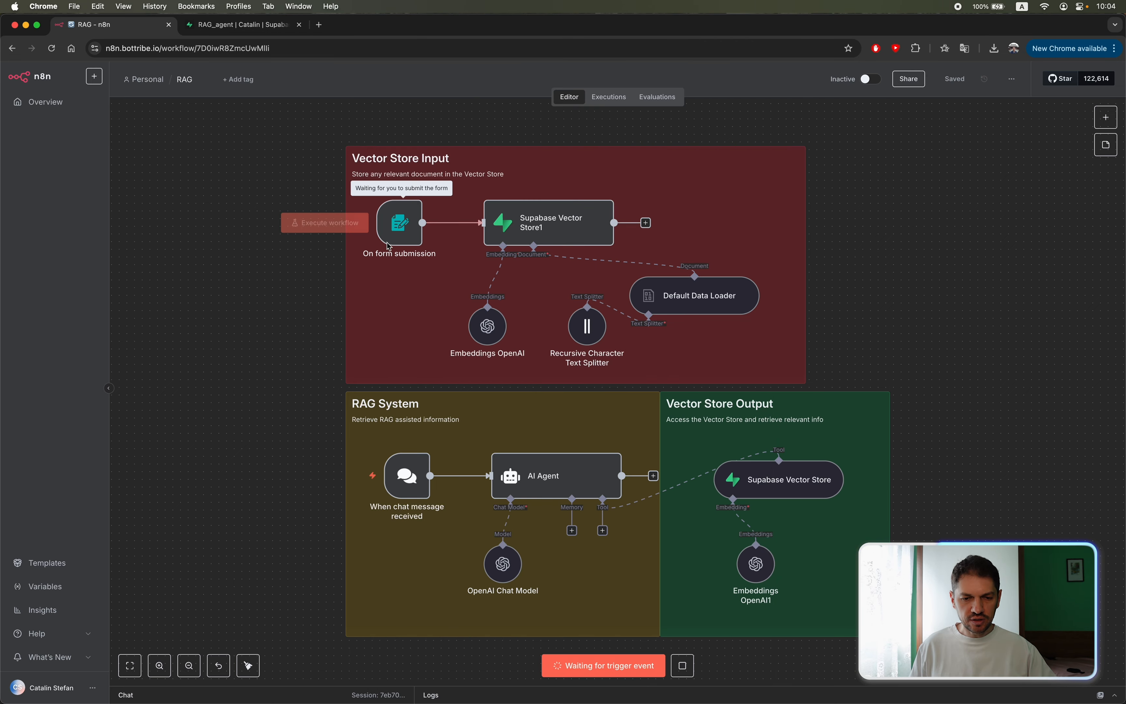
key(super+grave)
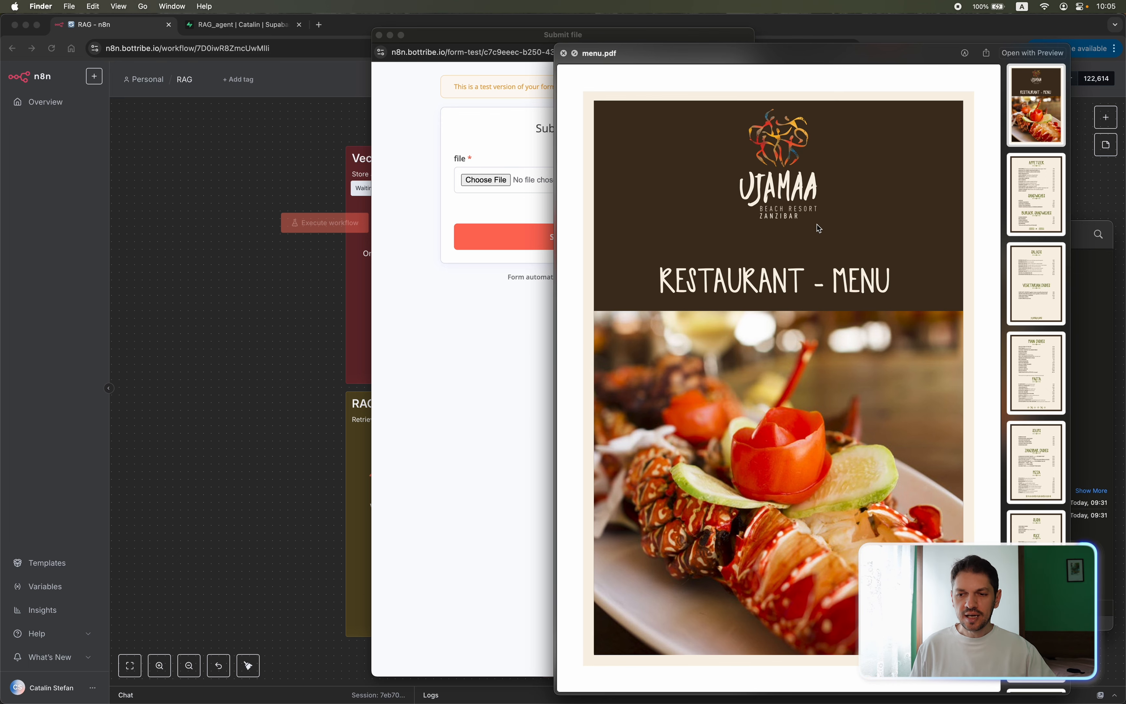
Look through the restaurant menu in menu.pdf and highlight the HOTDOG entry under Sandwiches.
scroll(829, 223, down, 10)
scroll(819, 227, down, 2)
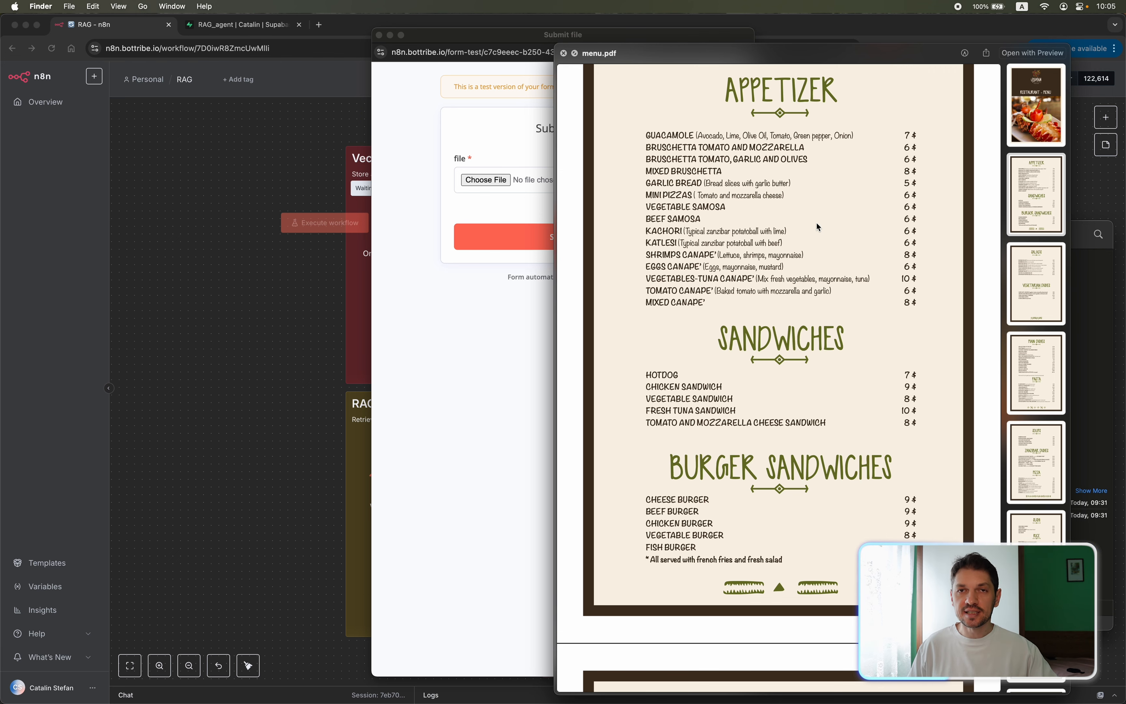
scroll(687, 271, down, 3)
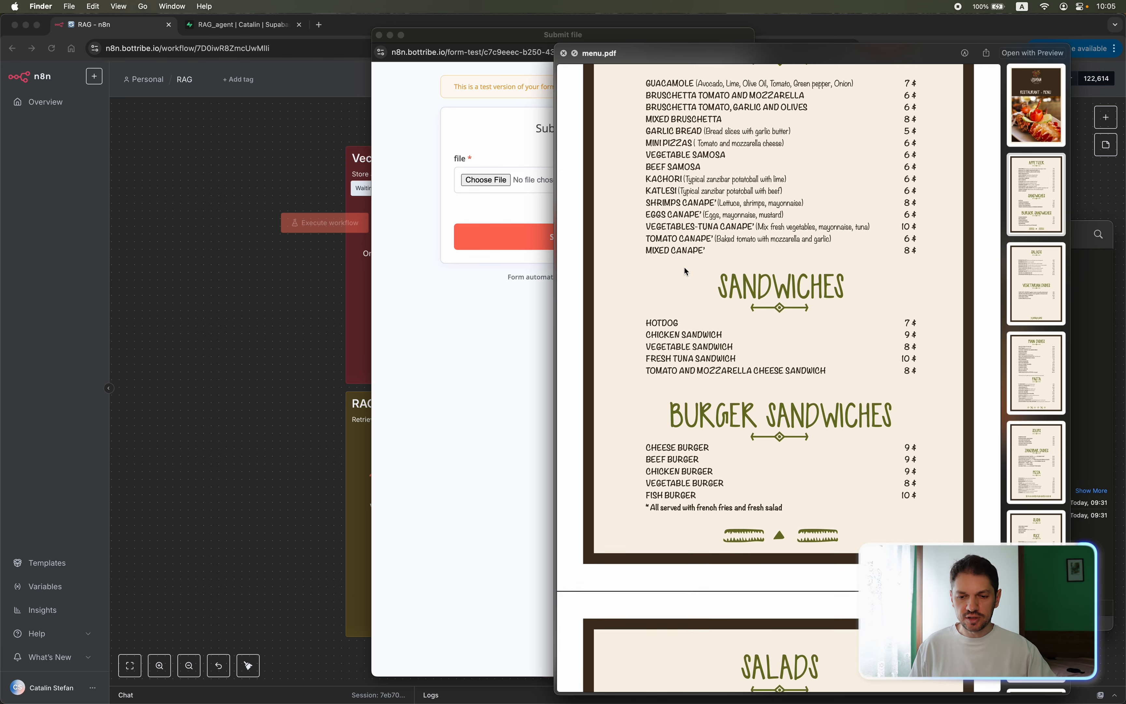
scroll(686, 271, down, 5)
drag(644, 153, 683, 153)
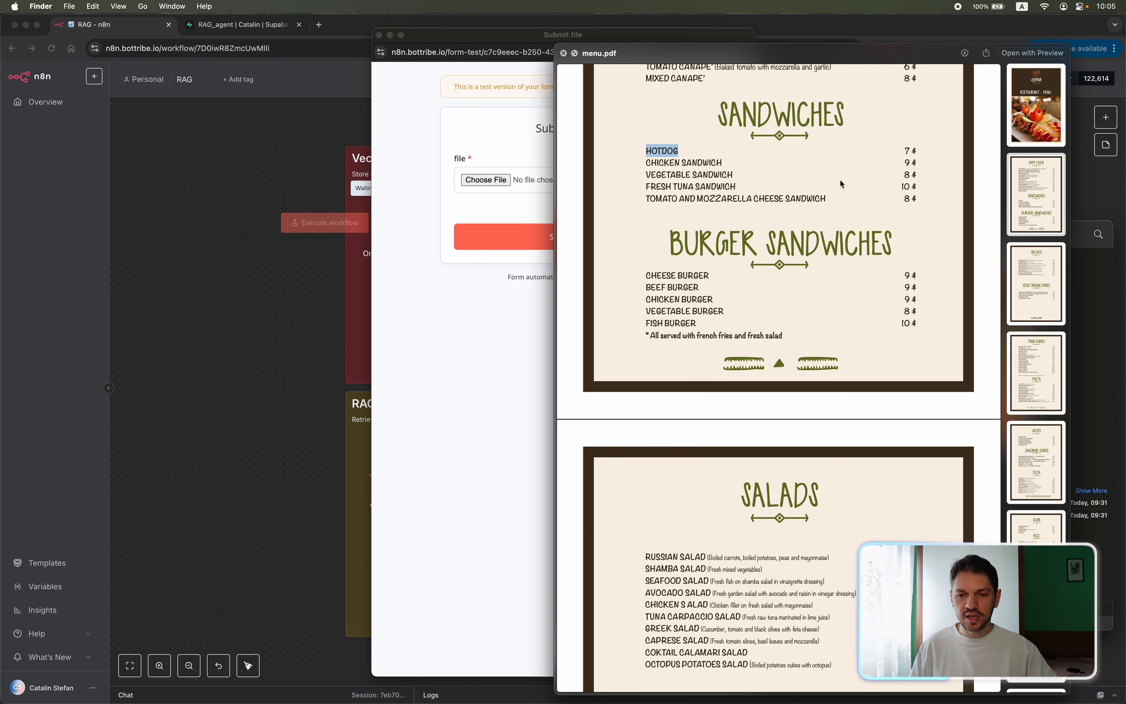
Choose menu.pdf as the file in the test form, submit it and return to the workflow canvas.
click(486, 318)
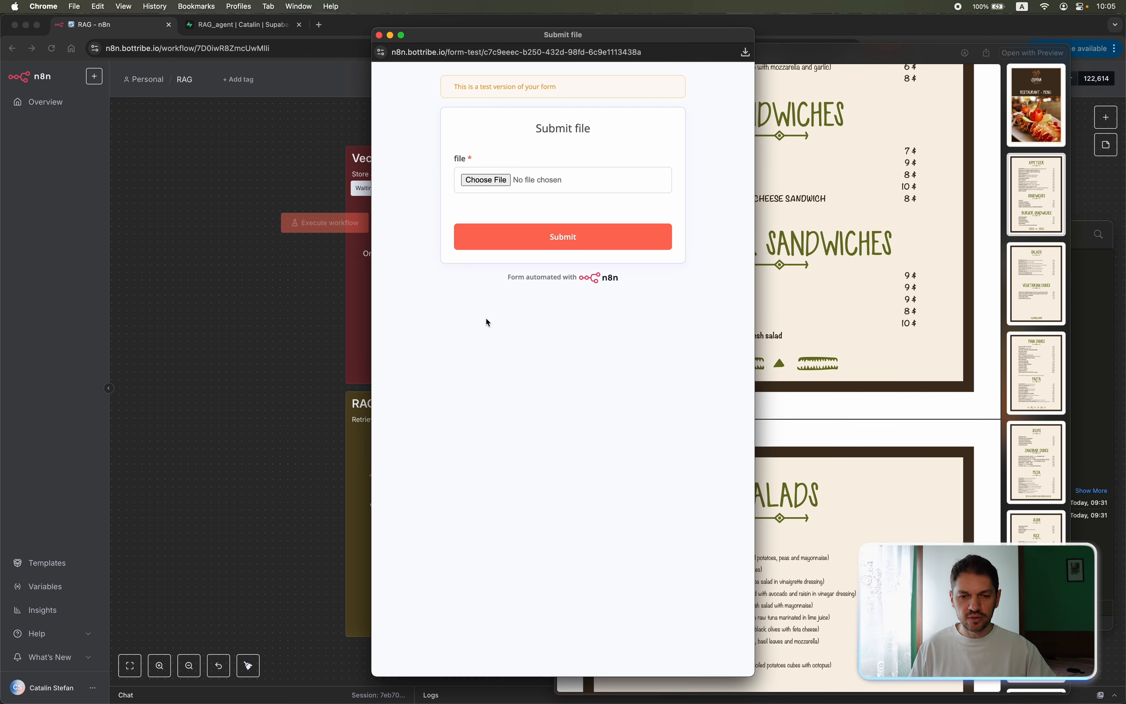
click(485, 181)
click(561, 235)
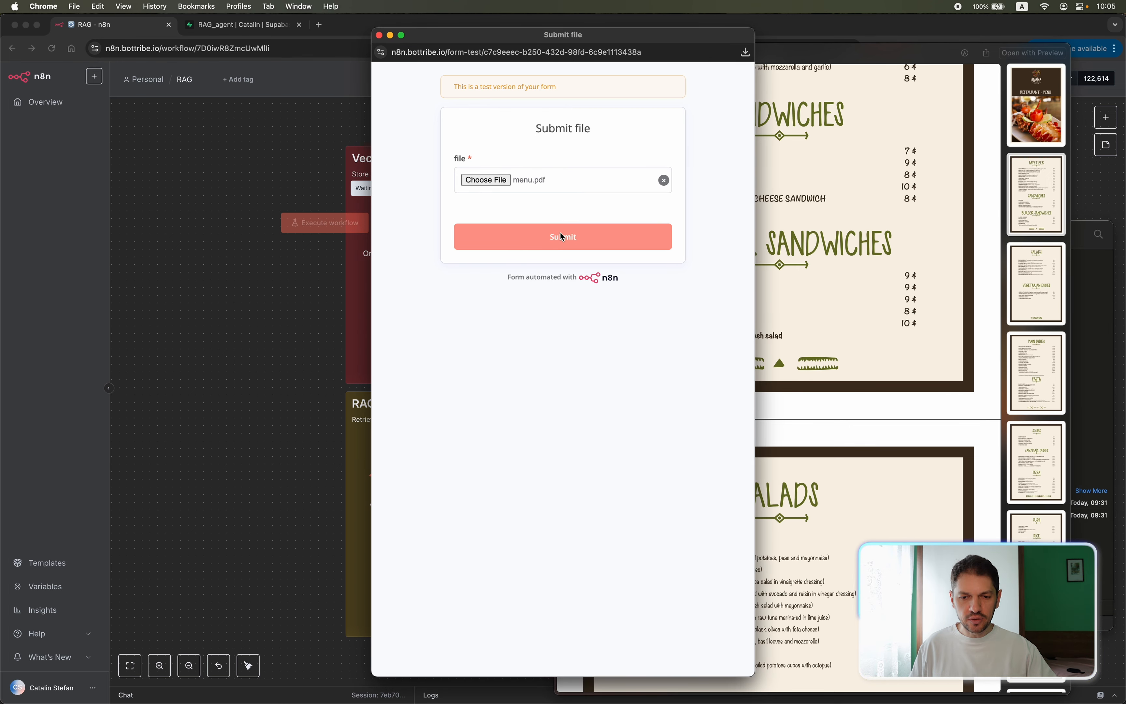
click(217, 278)
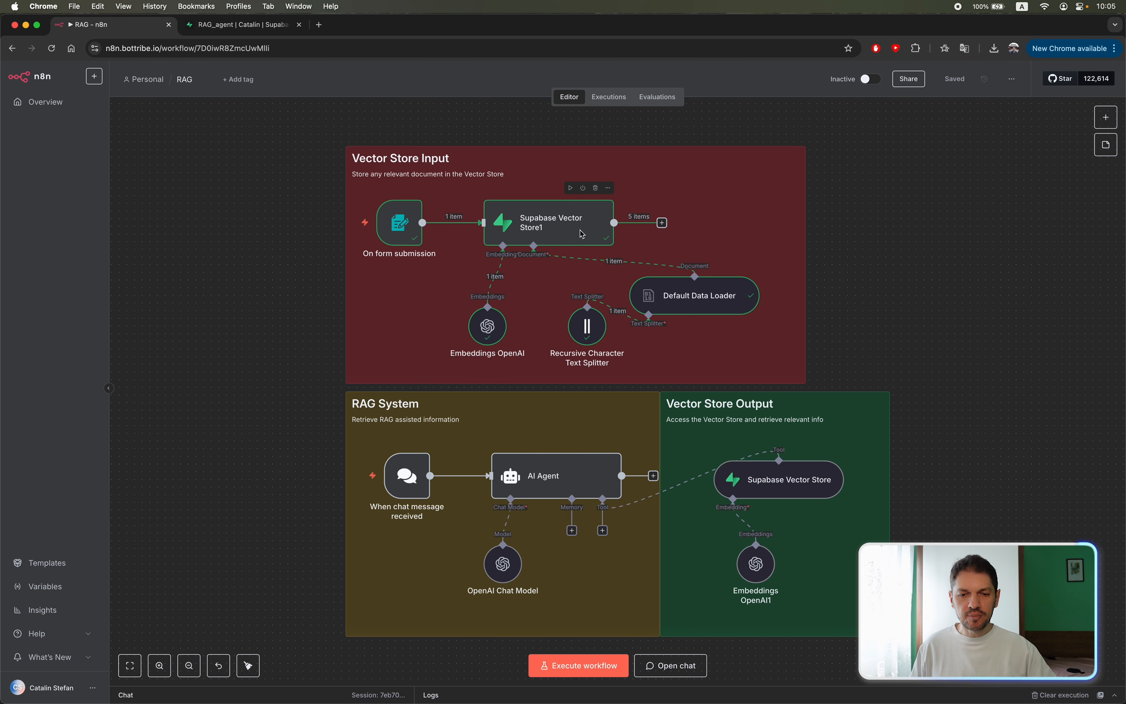
Check the rows stored from the submitted menu in the Supabase documents table, and go back to the n8n workflow.
click(228, 25)
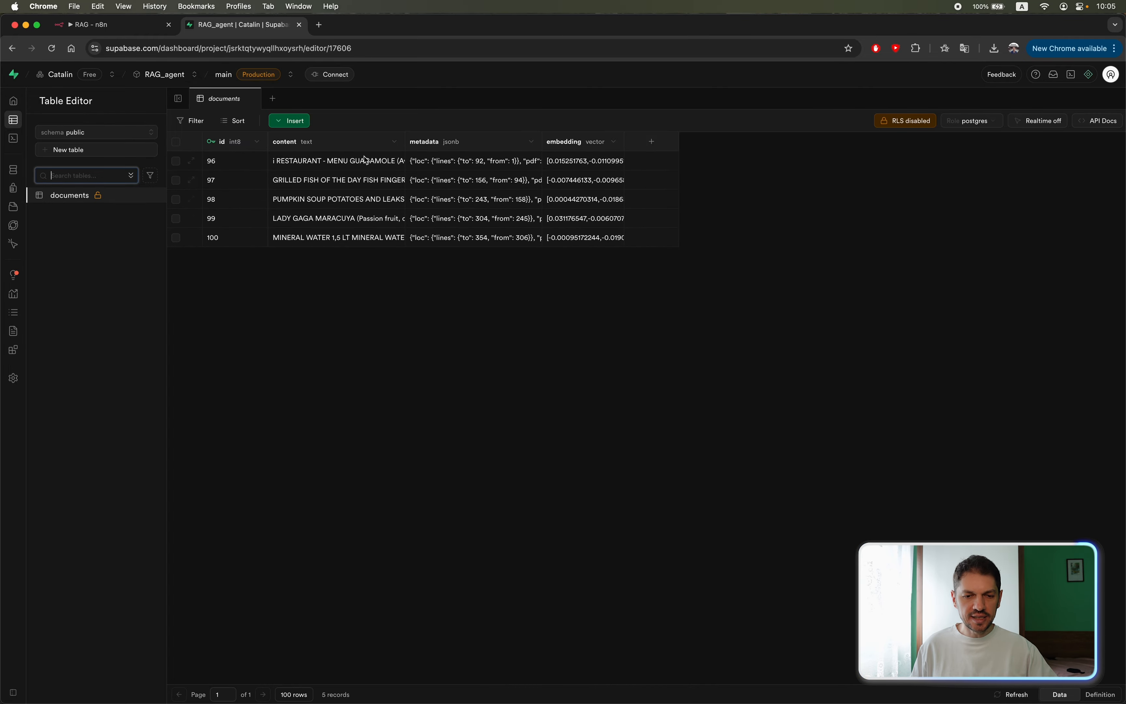
click(133, 29)
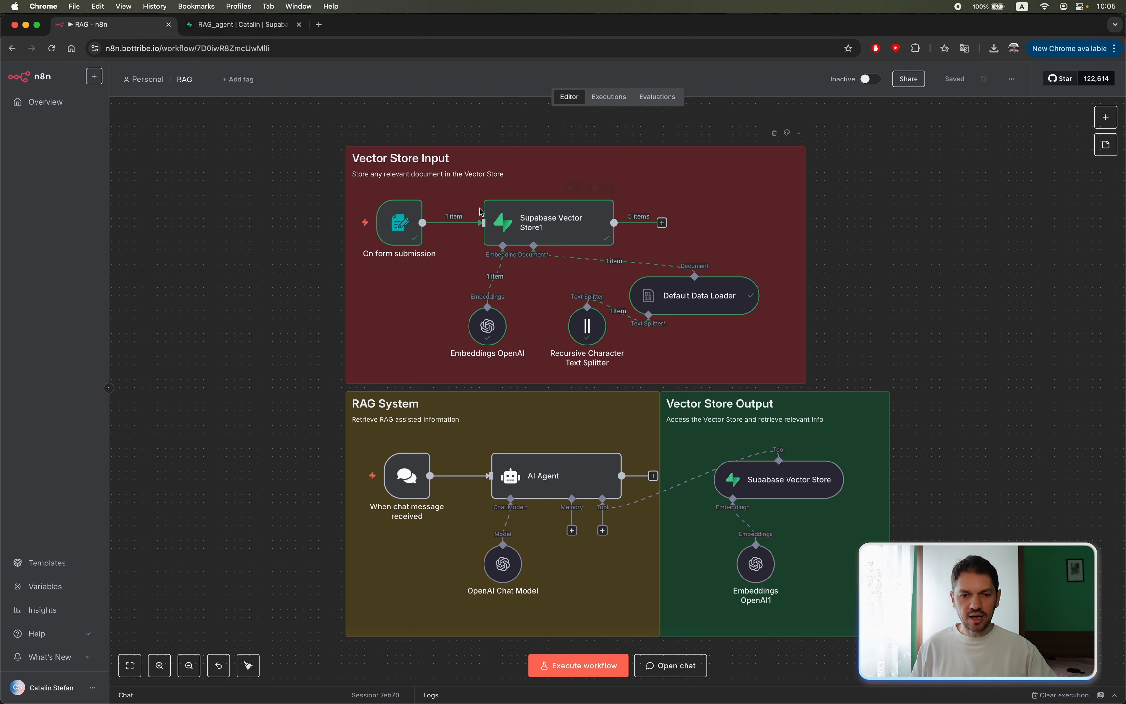
Open the workflow chat and send the question "how much is a hot dog?" to the AI Agent.
scroll(222, 370, down, 3)
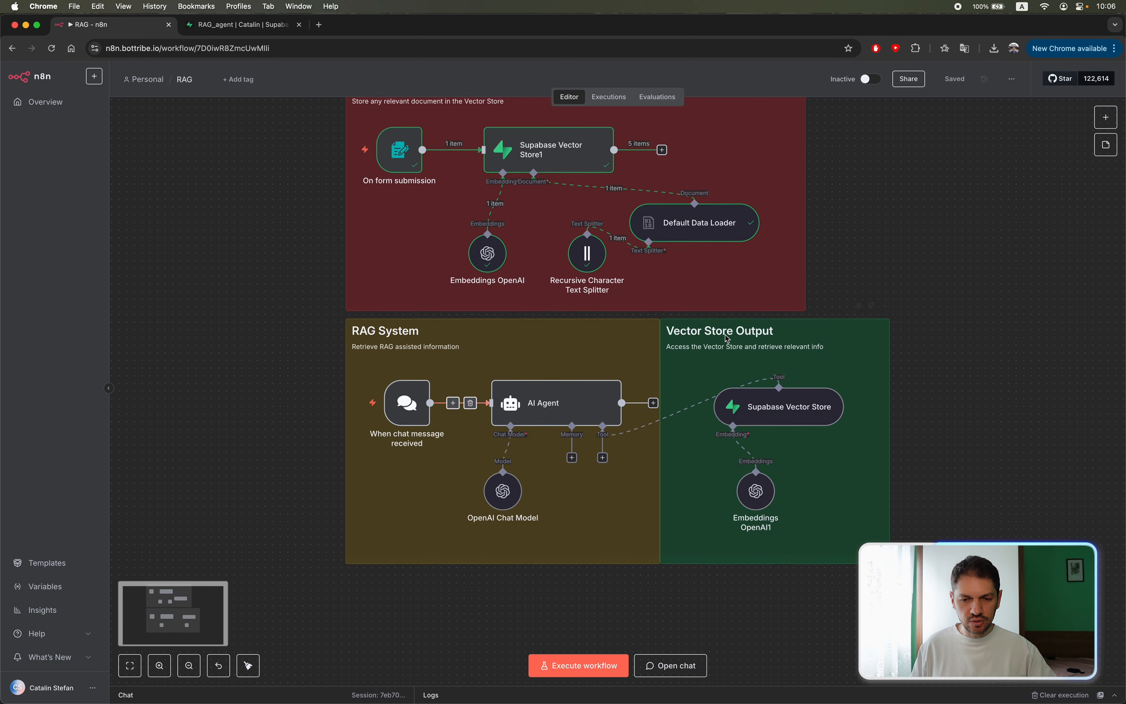
scroll(849, 436, down, 2)
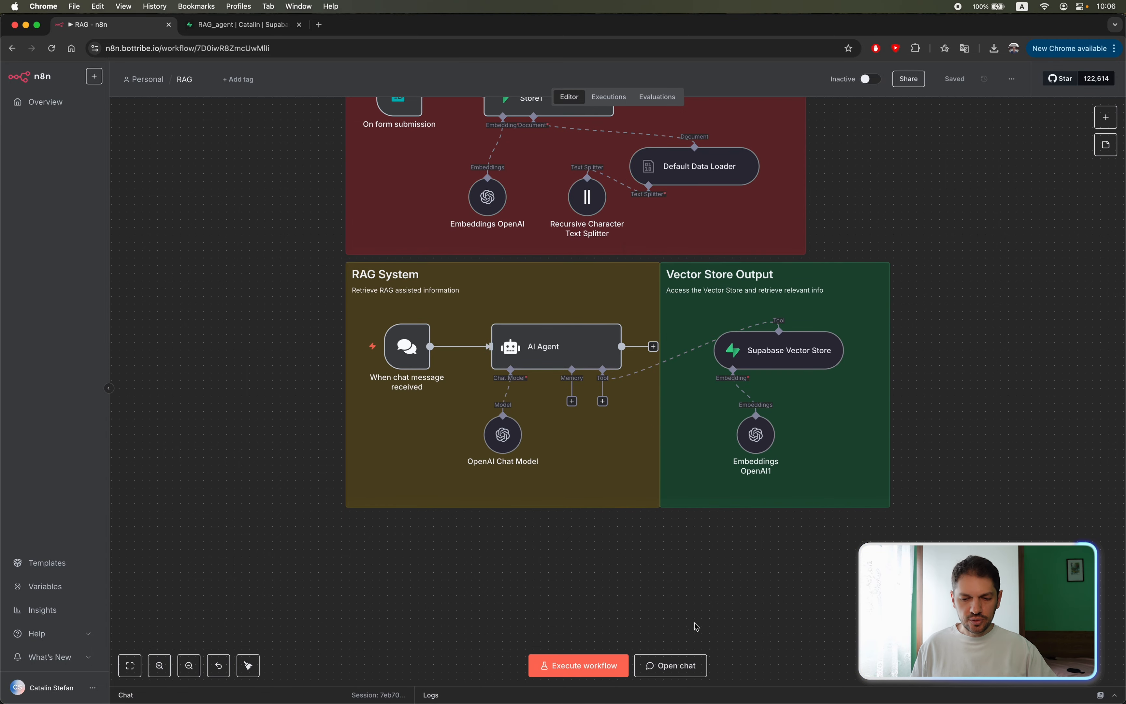
click(673, 665)
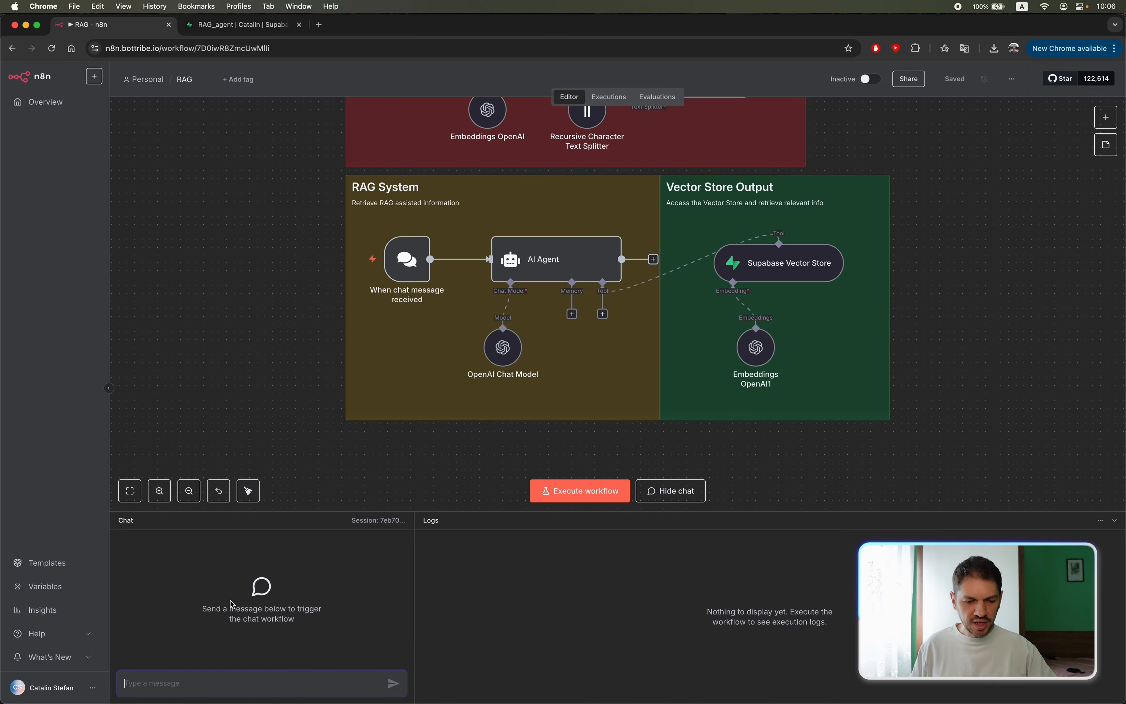
text(how muh)
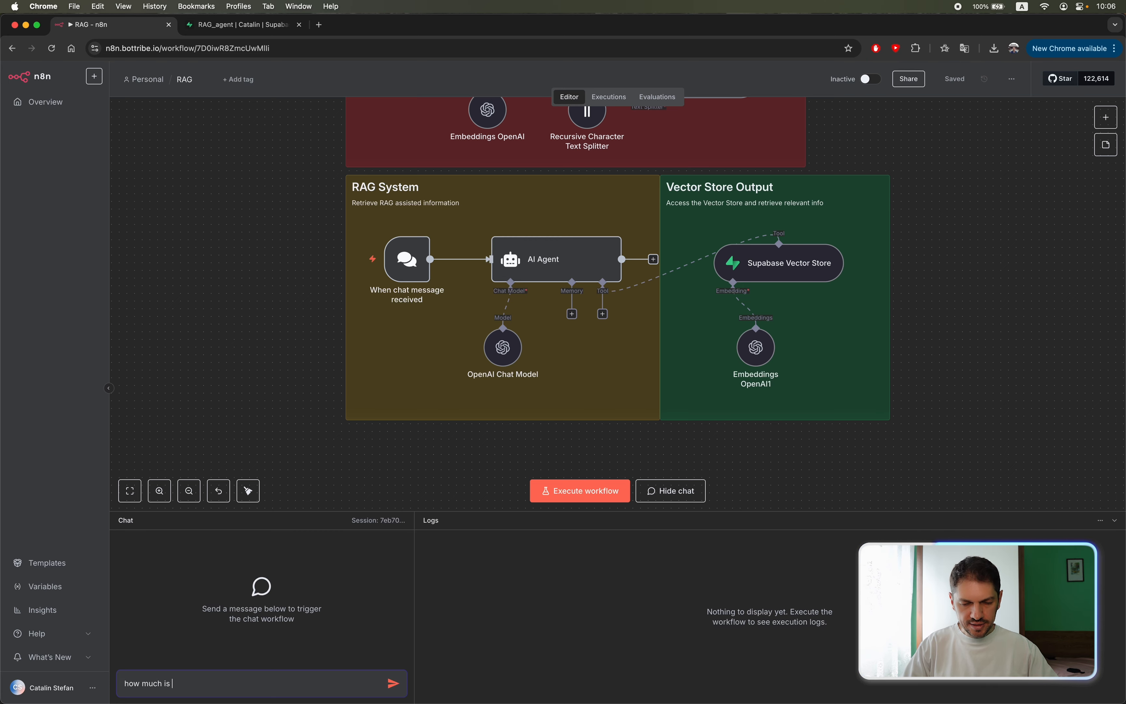
key(super+Tab)
text(is)
key(super+Tab)
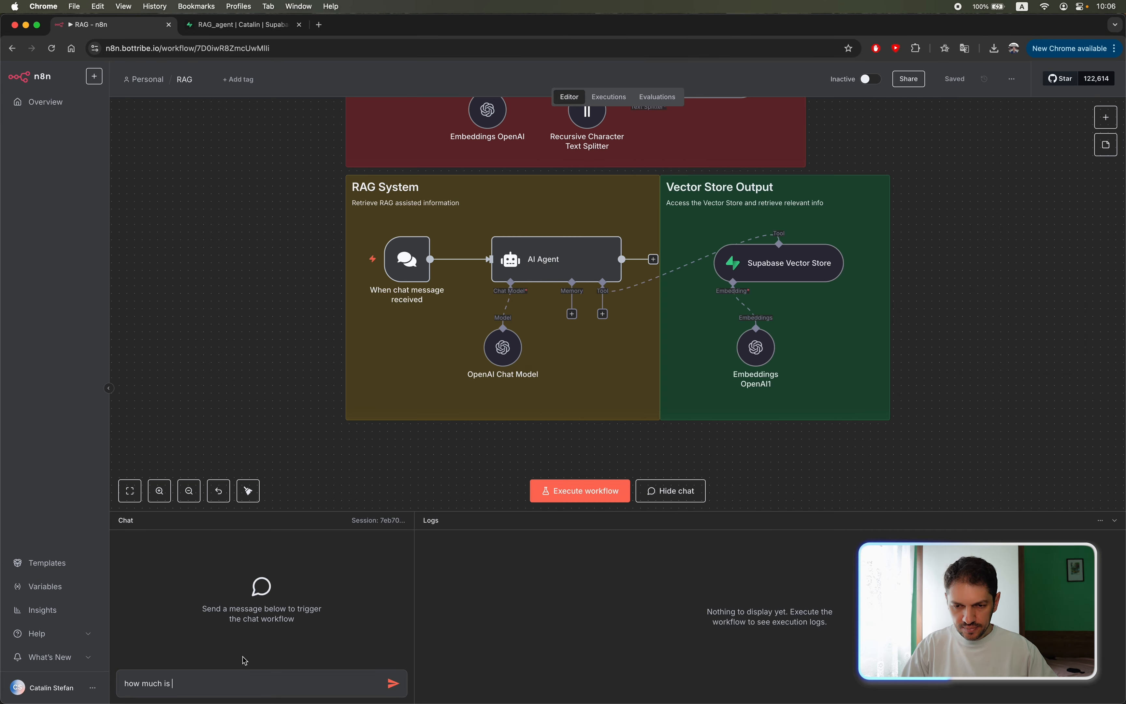
text(a hot)
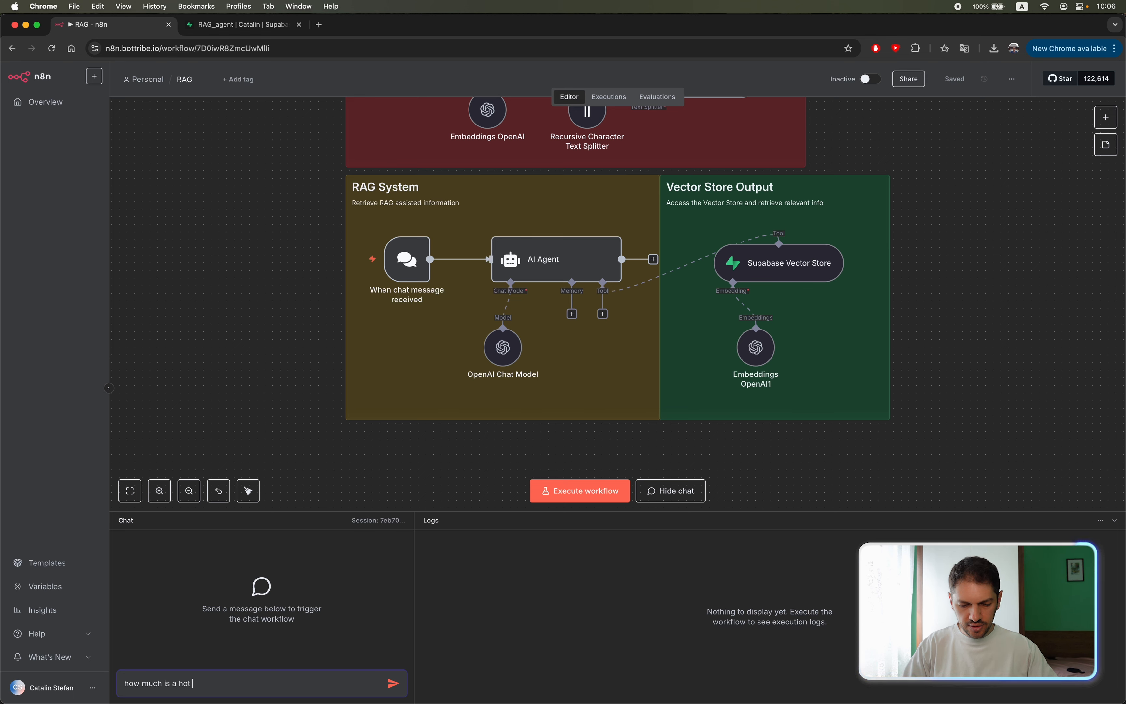
text( dog?)
key(Return)
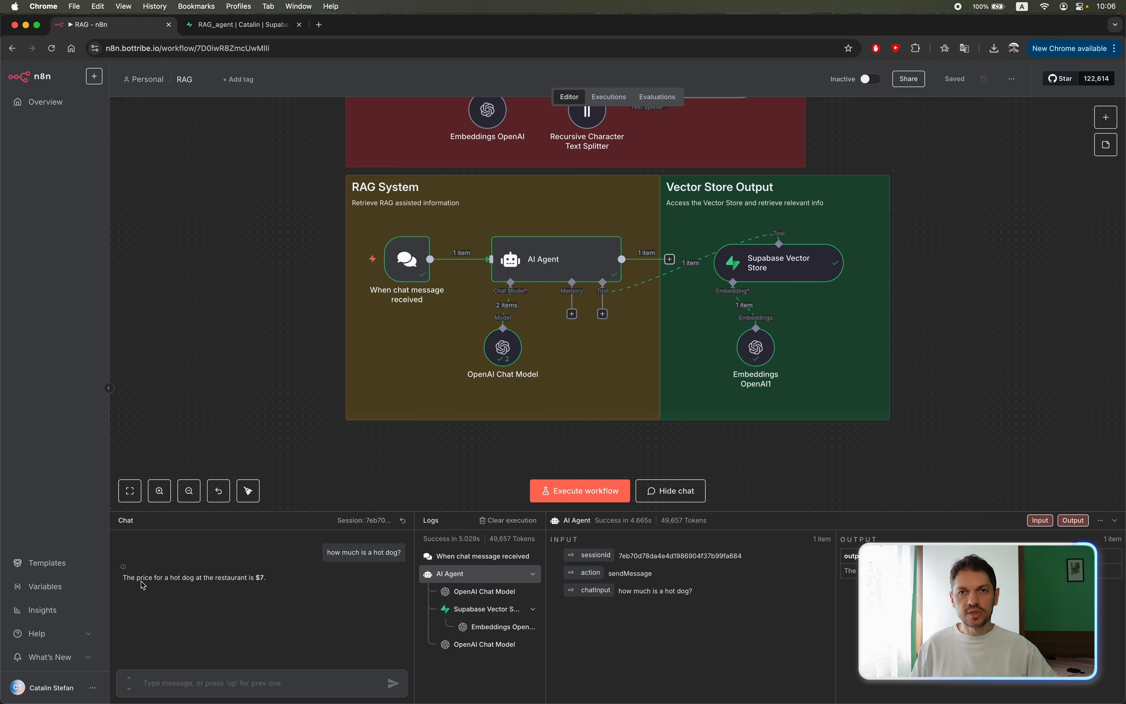
Compare the agent's hot dog answer with the price in menu.pdf and return to the workflow.
drag(126, 583, 274, 582)
click(274, 582)
key(super+Tab)
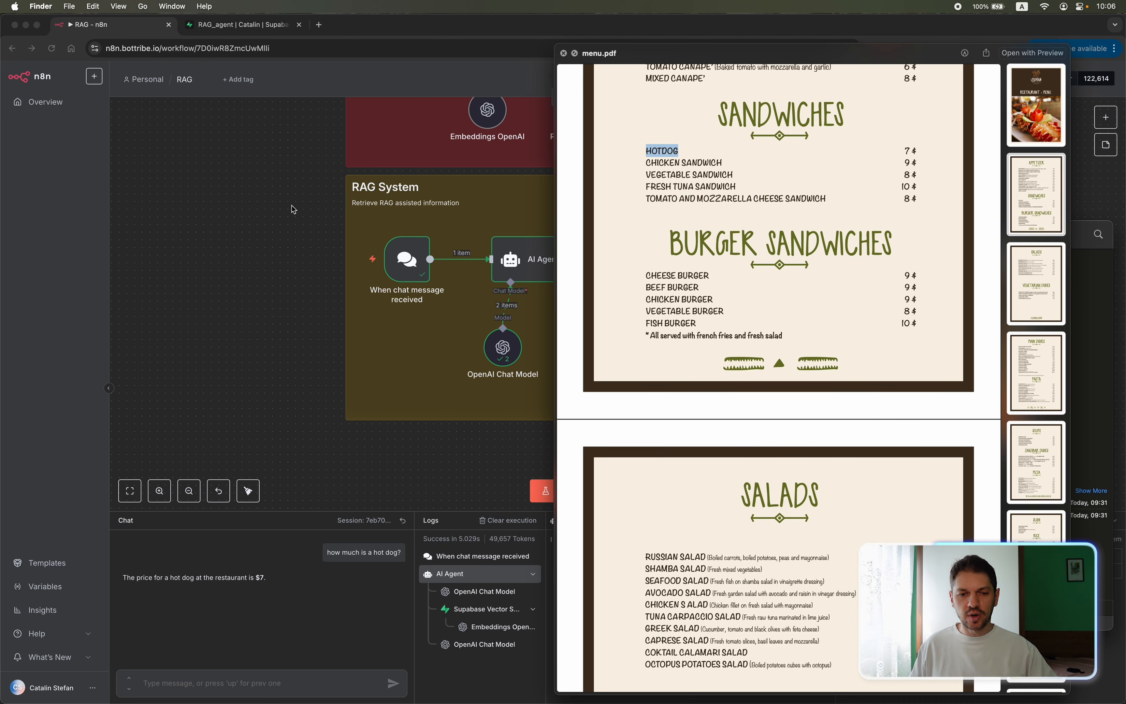
click(258, 222)
Collapse the chat and logs area beneath the workflow canvas.
scroll(302, 240, up, 2)
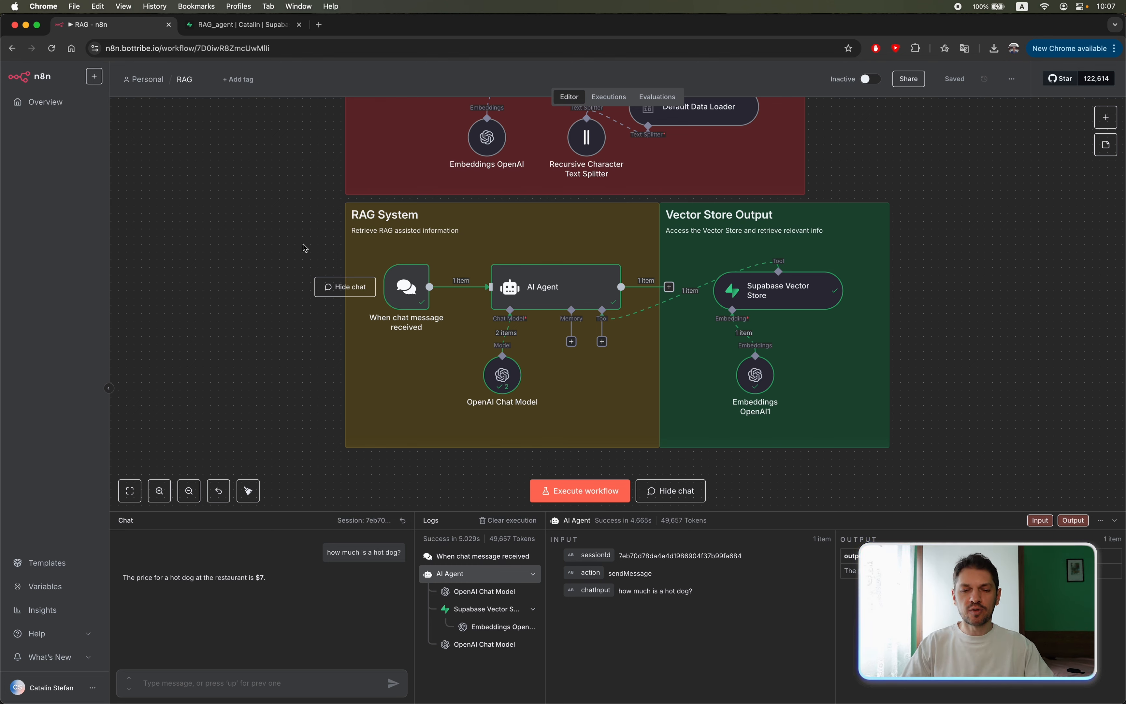
scroll(265, 269, up, 5)
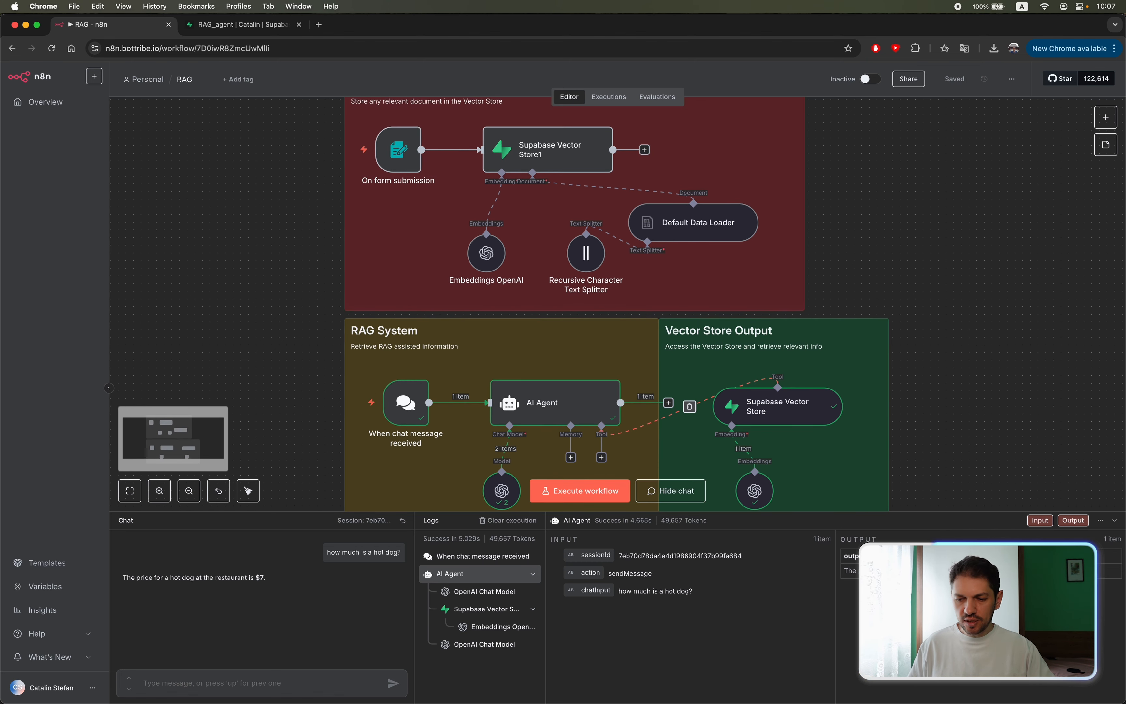
click(1115, 521)
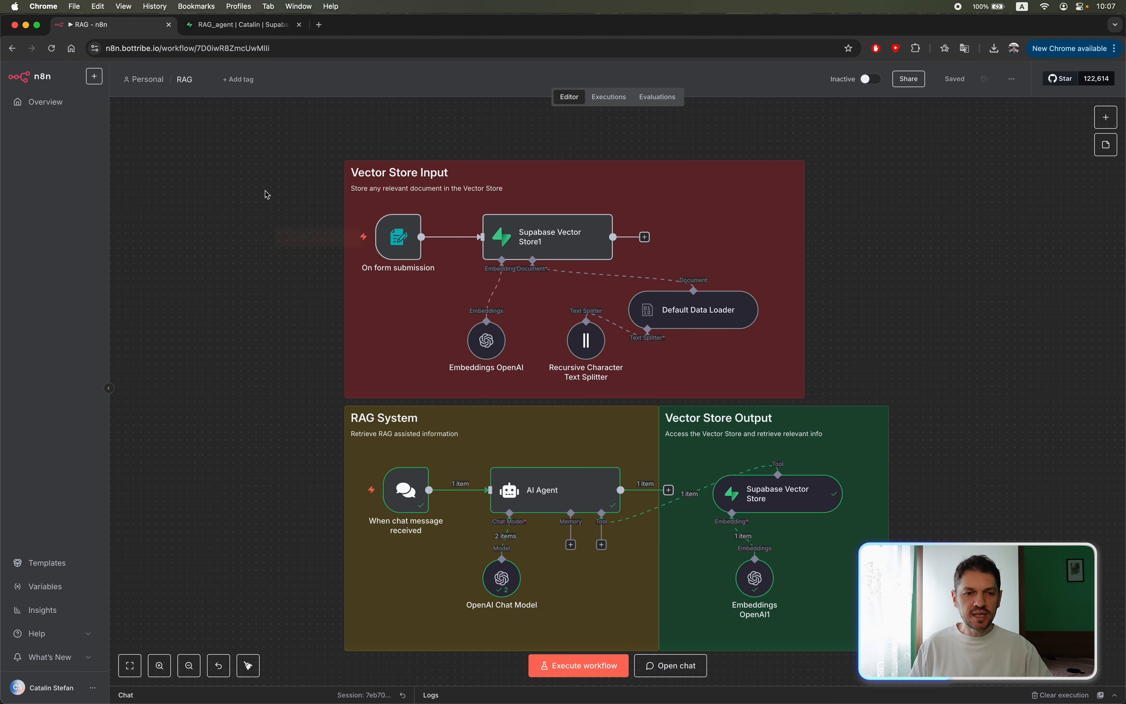
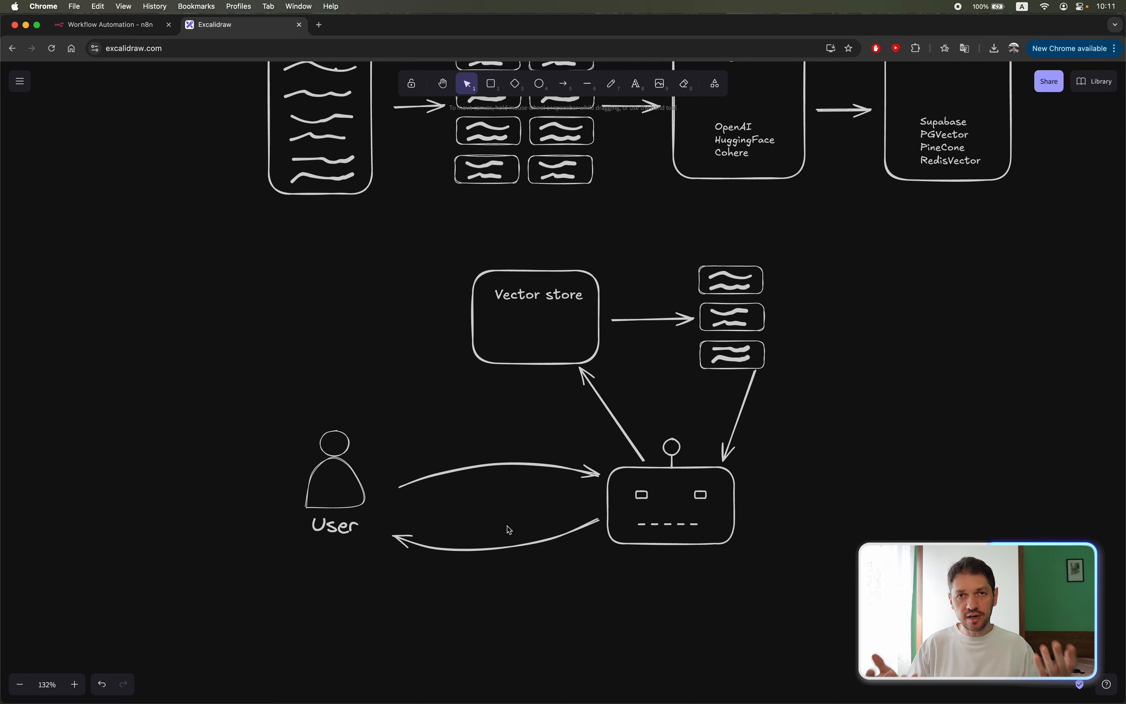
In the Supabase dashboard, create a project named "rag tutorial" in the existing organization and enter its database password.
scroll(206, 334, up, 10)
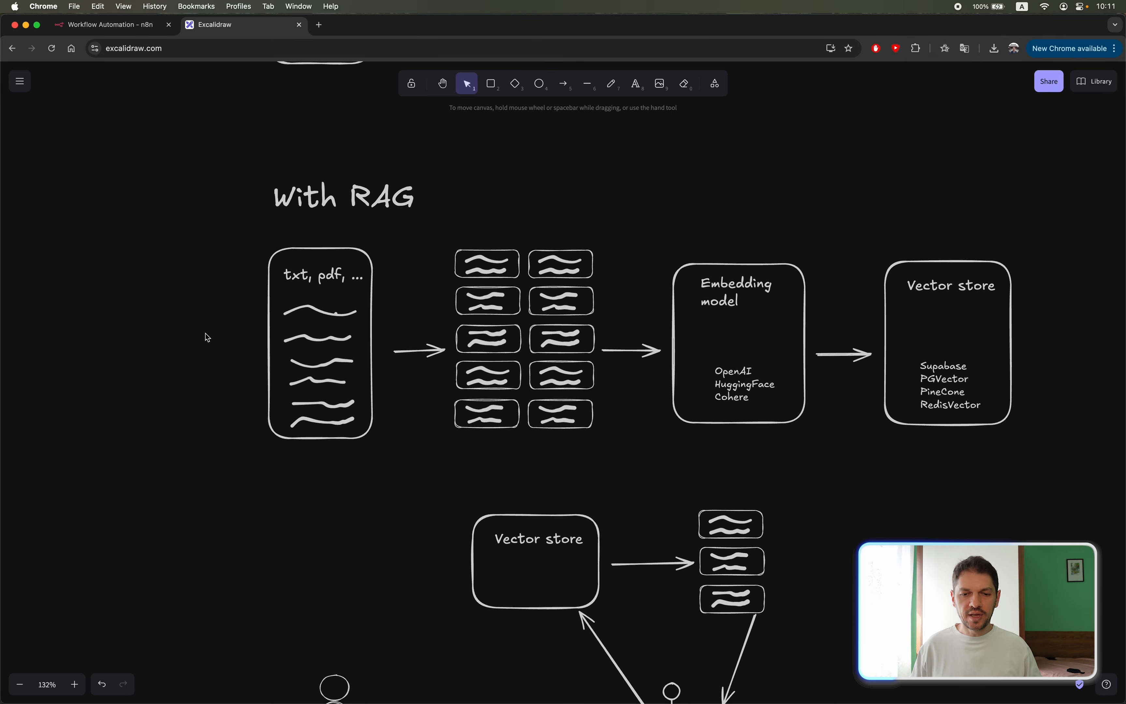
click(123, 32)
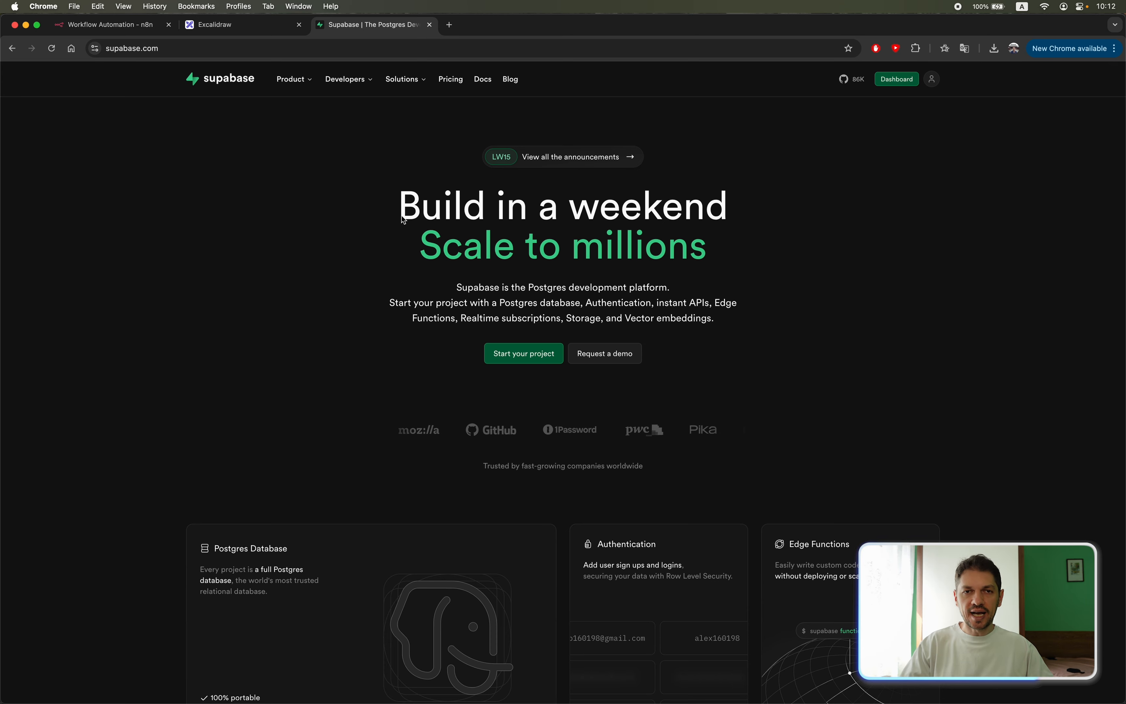
click(896, 80)
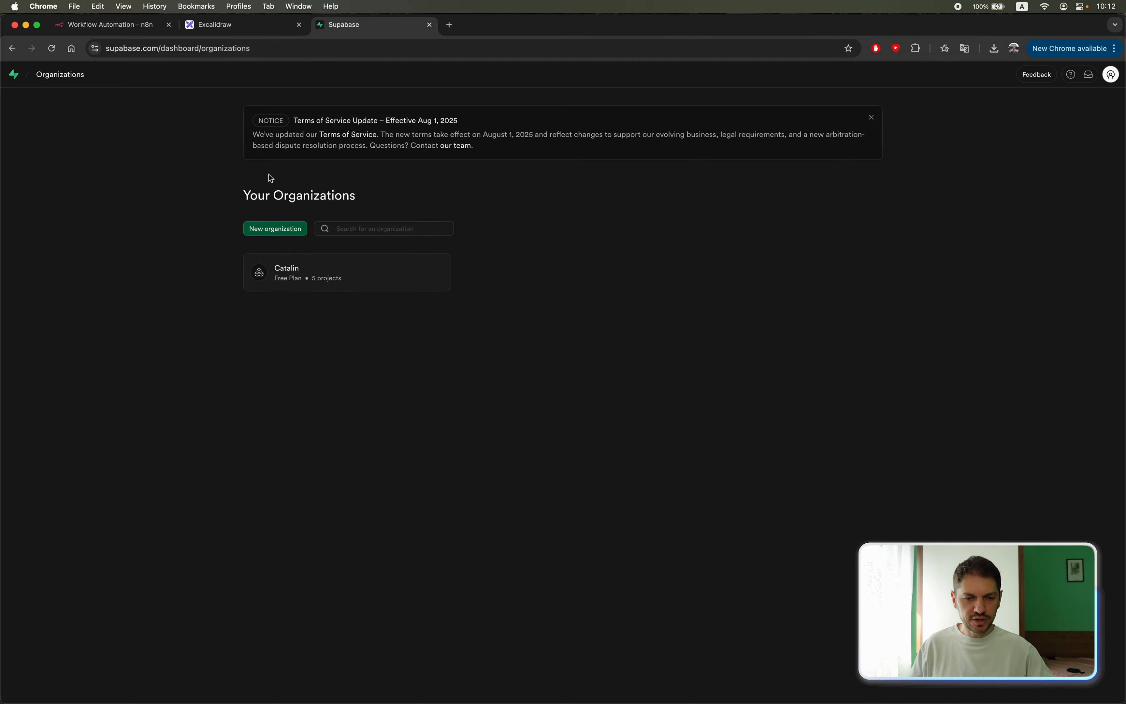
click(329, 275)
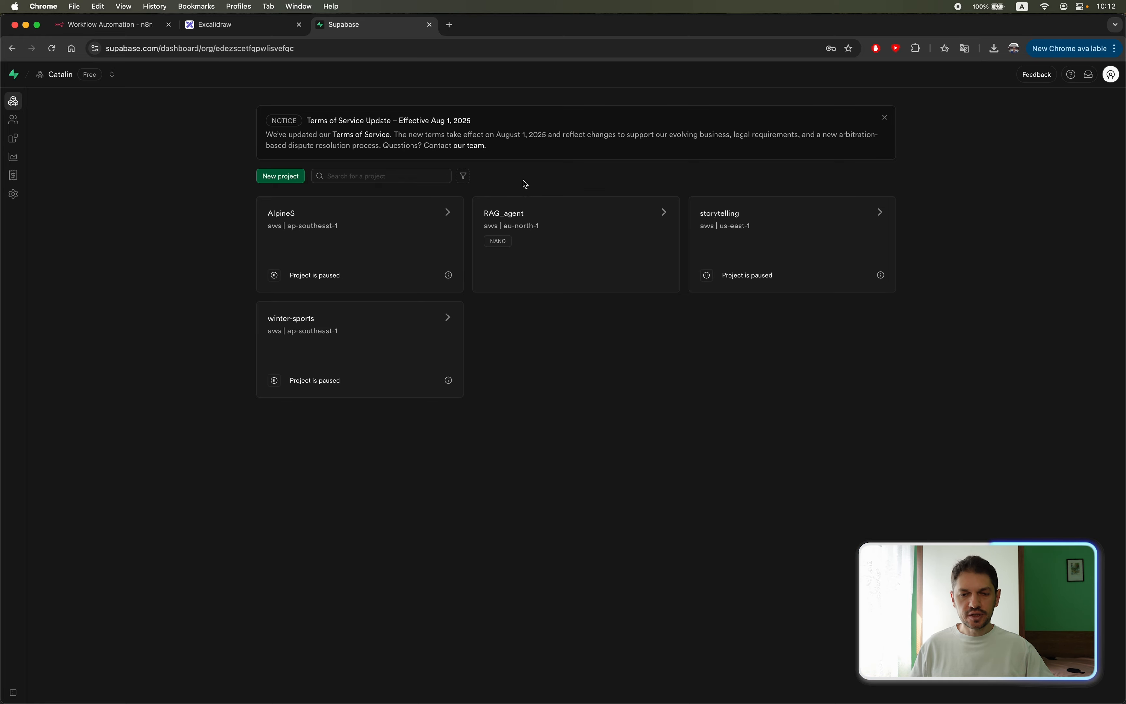
click(282, 177)
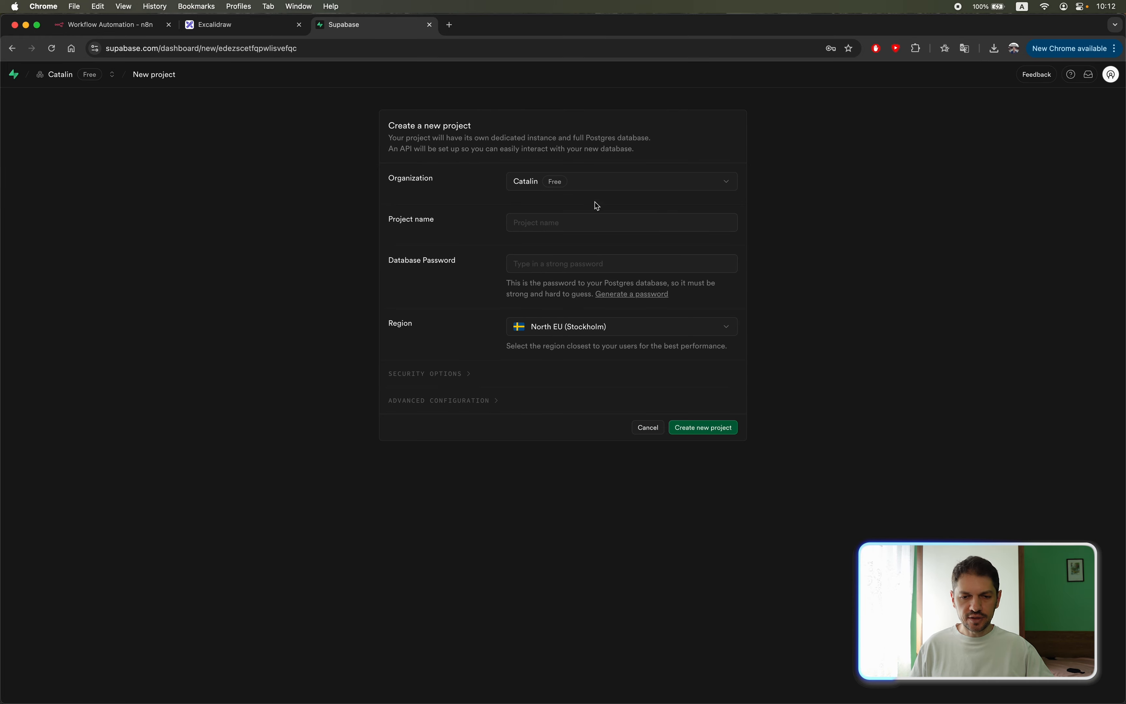
click(561, 228)
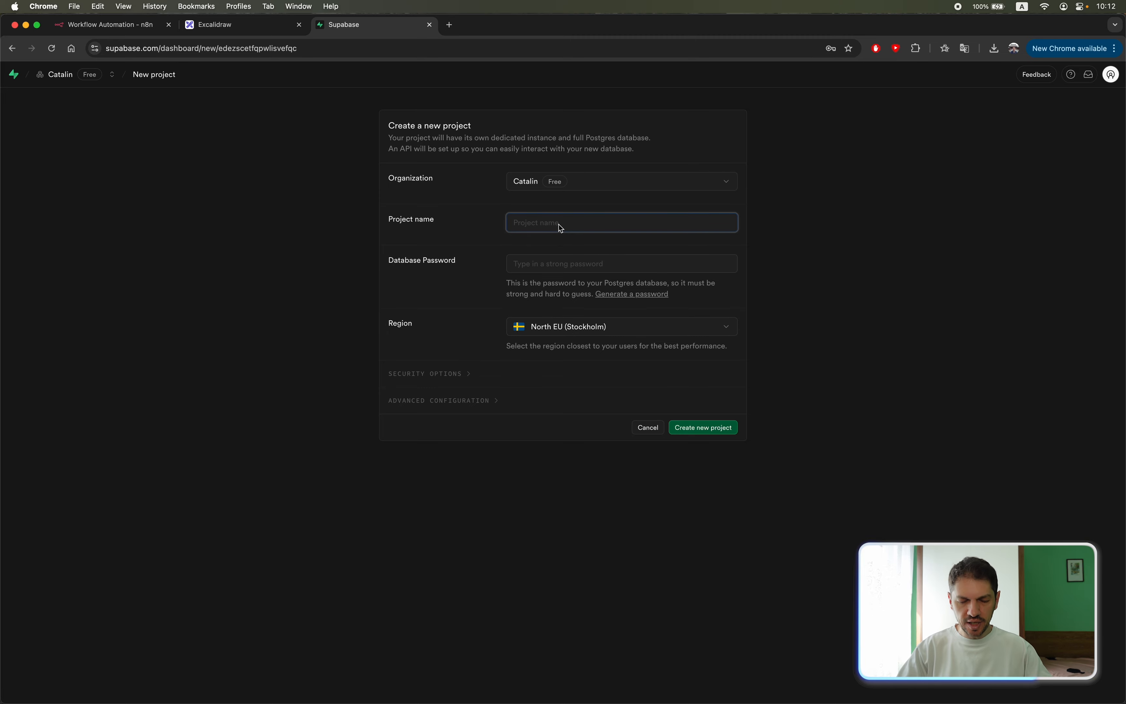
text(rag tutorial)
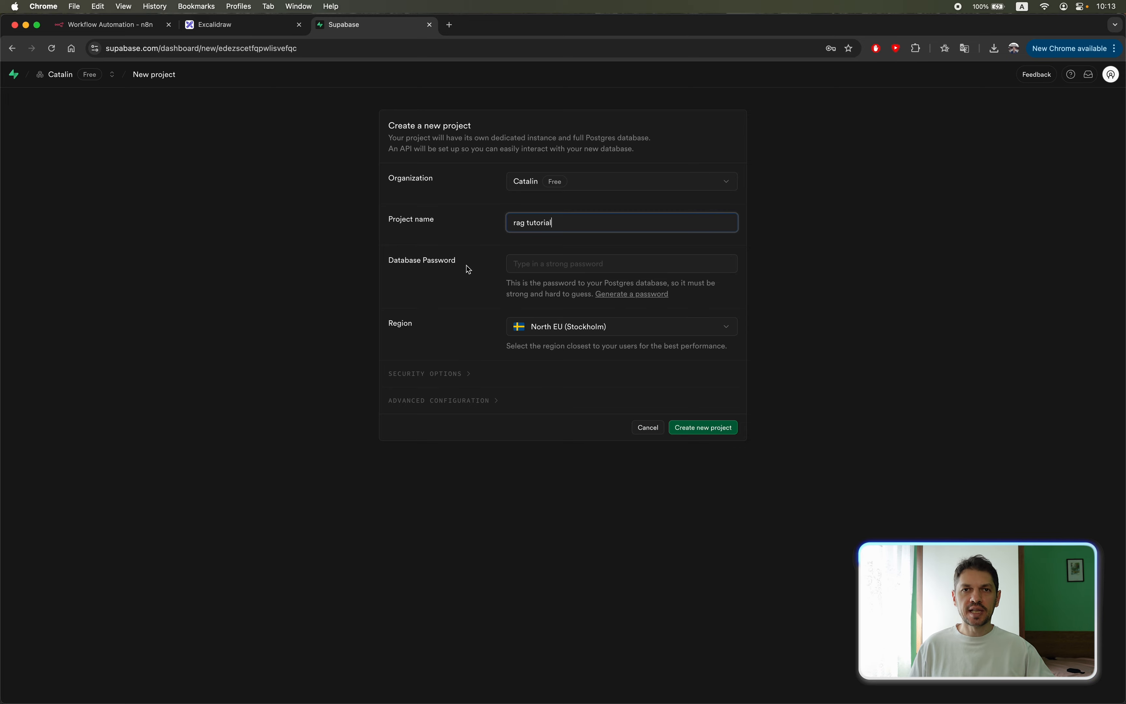
click(547, 271)
key(super+v)
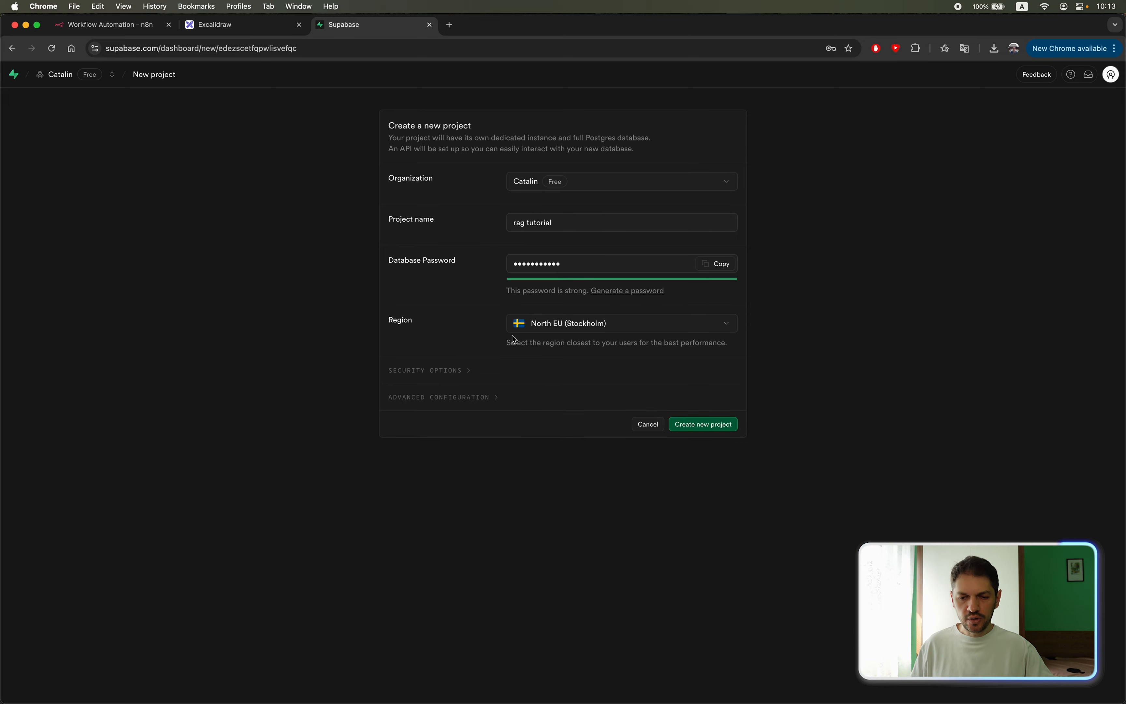
click(703, 427)
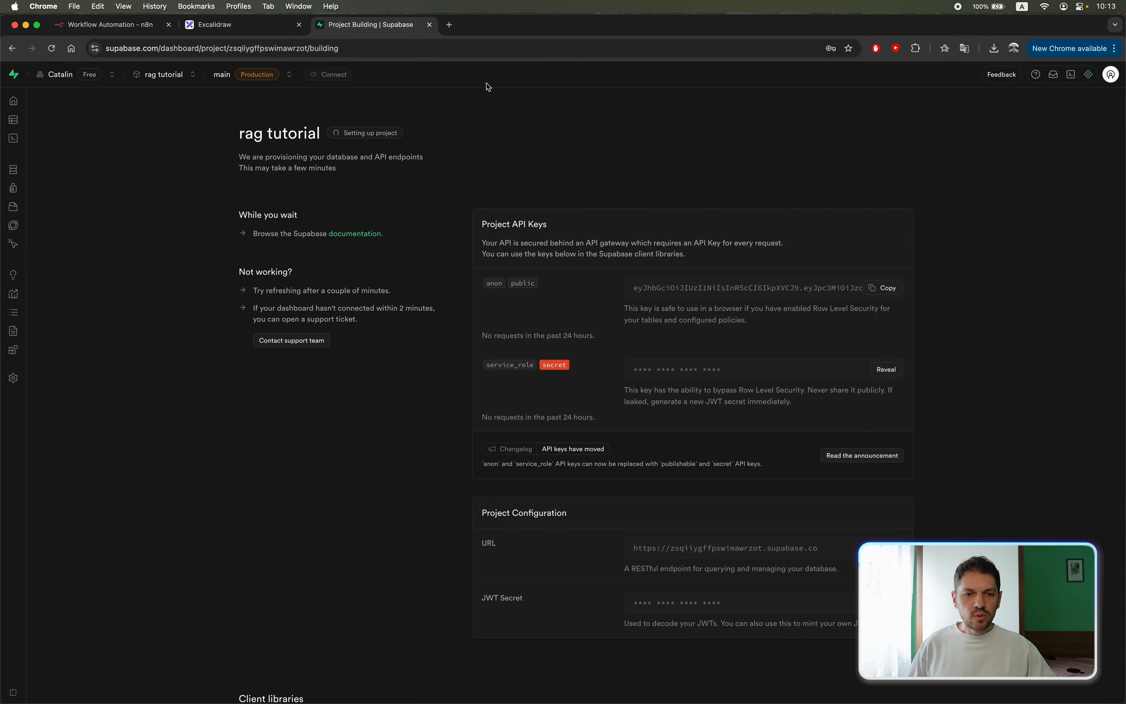
In the empty n8n workflow, add an On form submission trigger with the form title "Submit file".
click(116, 24)
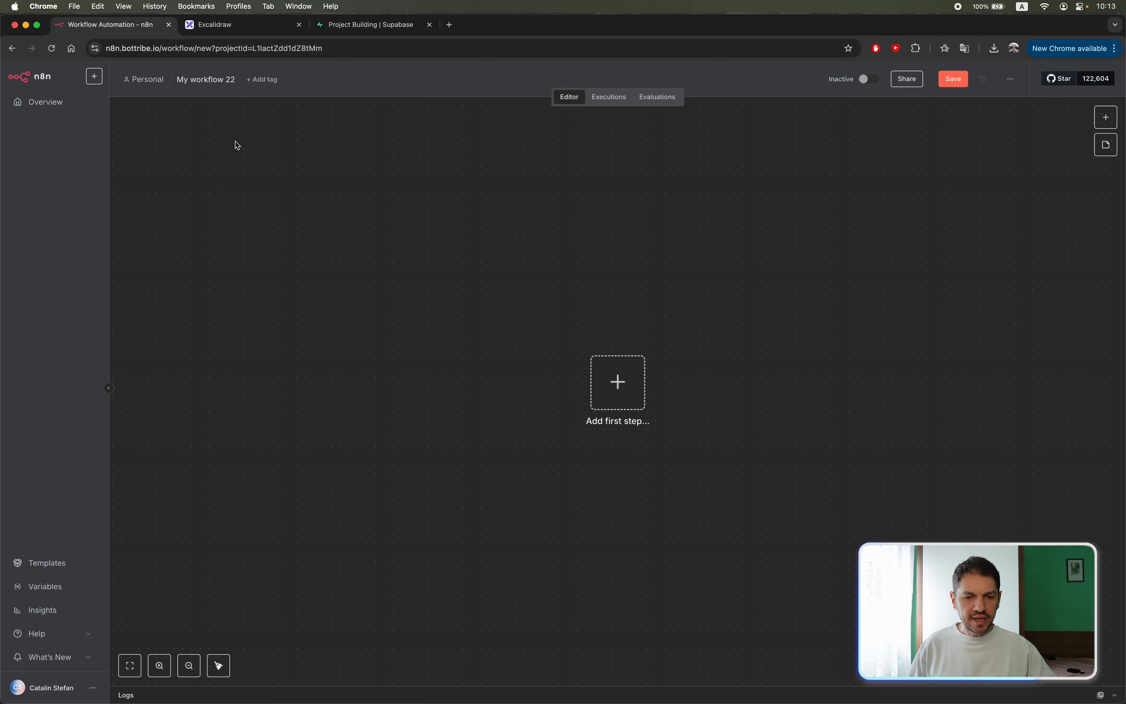
click(623, 384)
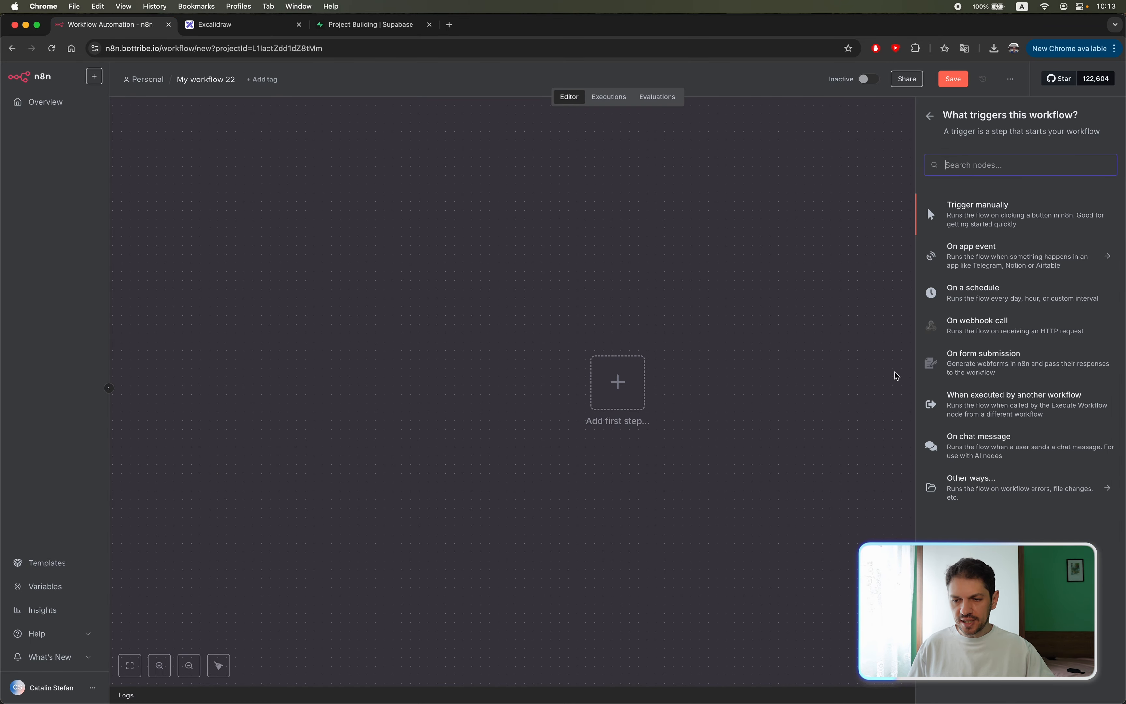
click(983, 365)
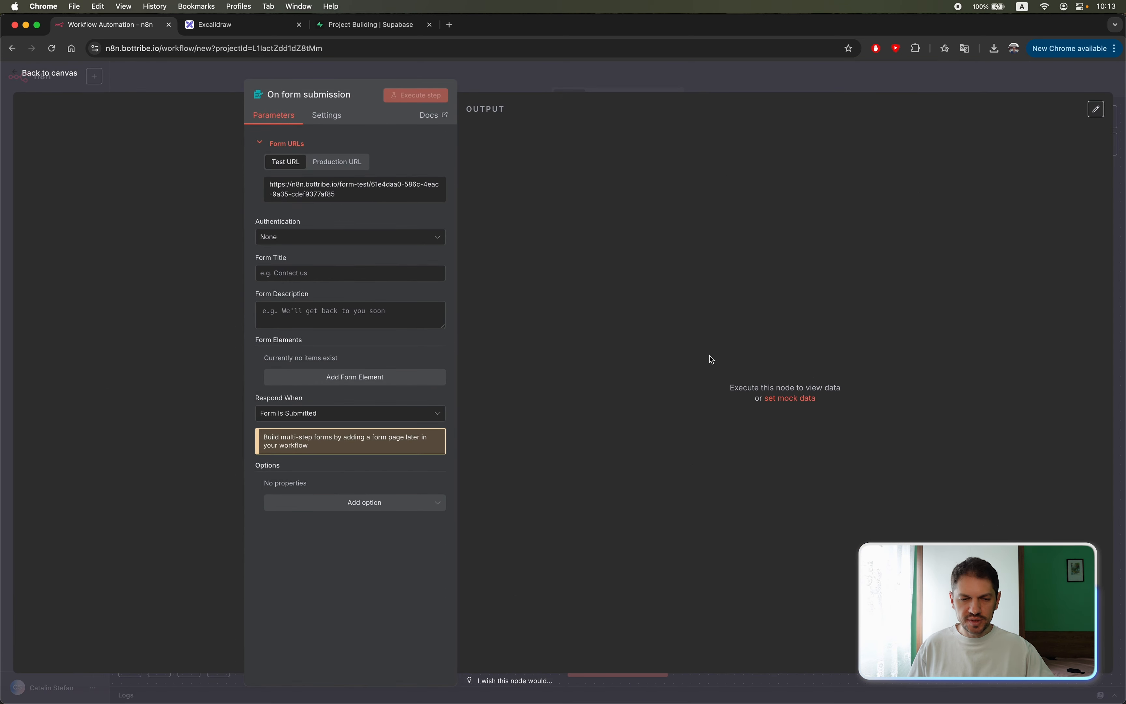
click(339, 272)
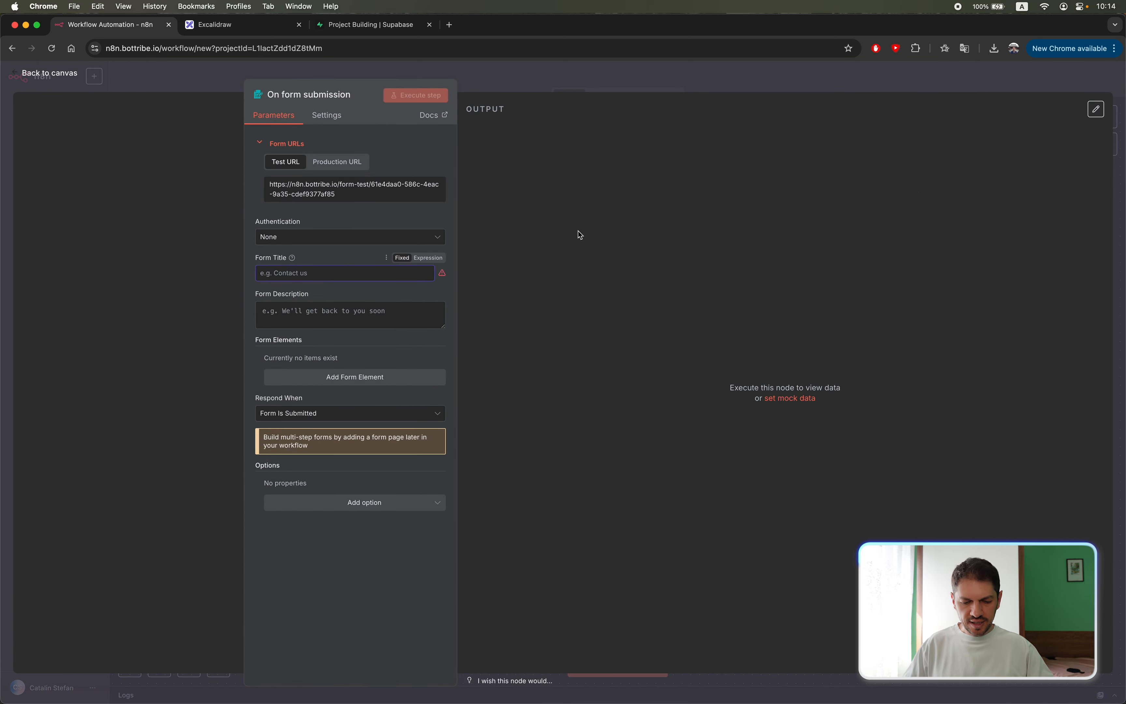
text(Submit f)
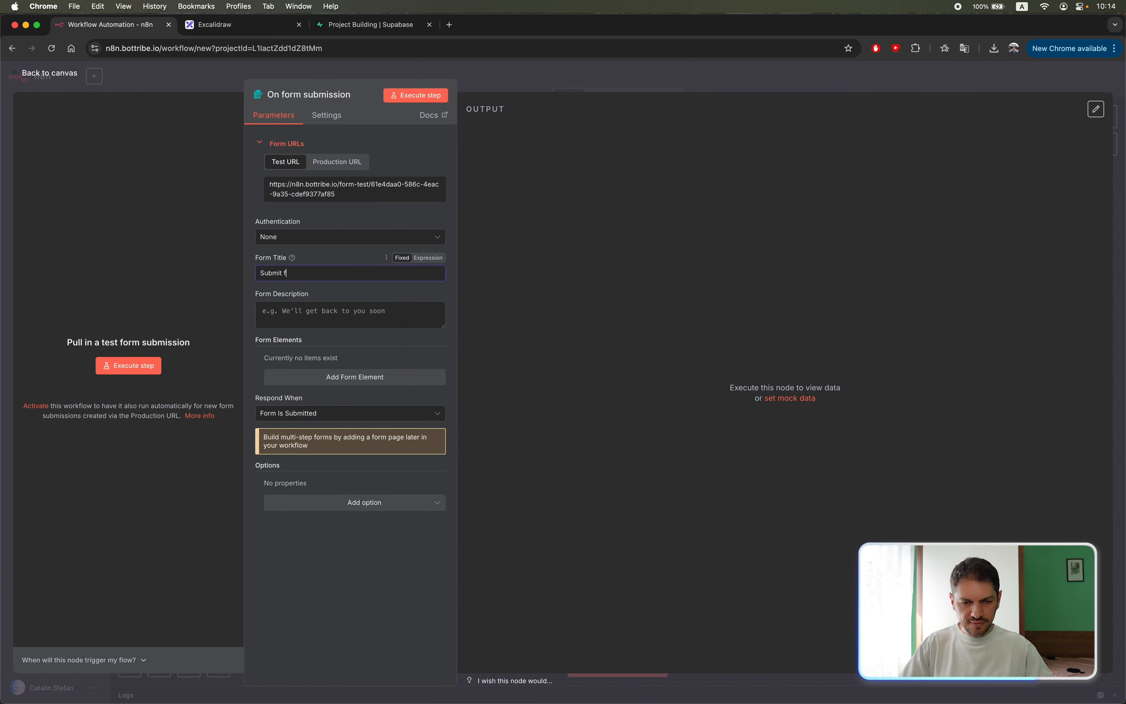
text(ile)
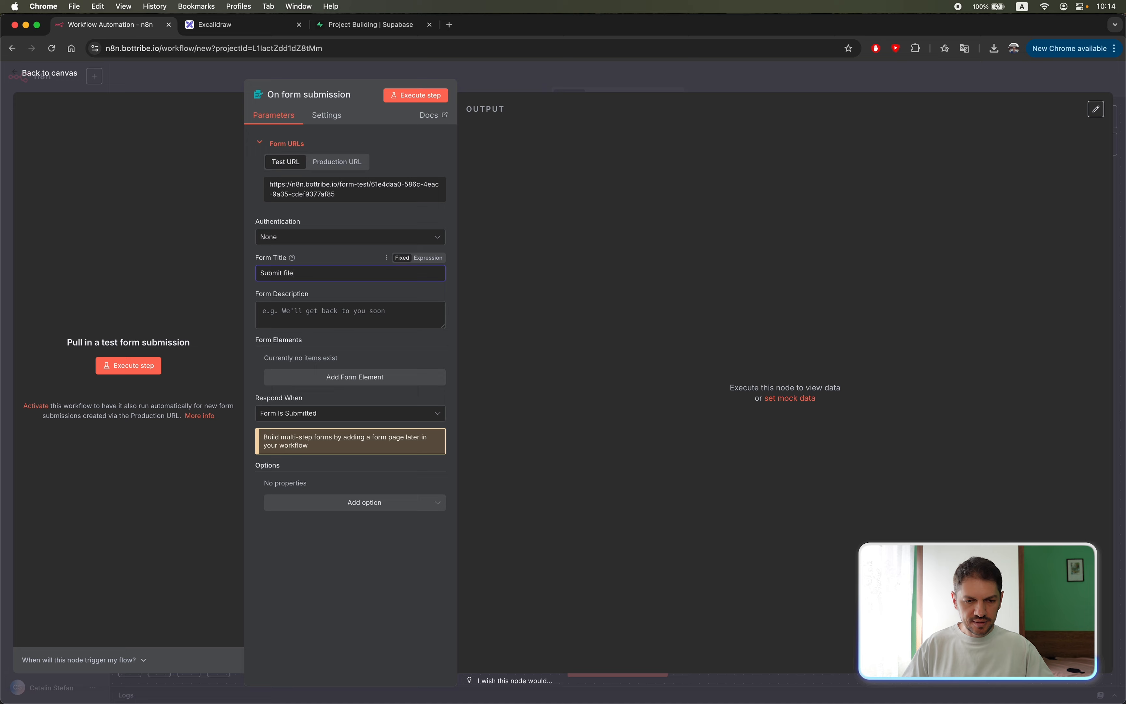
Add a form element named "file" of type File with Multiple Files turned off, and return to the canvas.
click(341, 384)
click(361, 381)
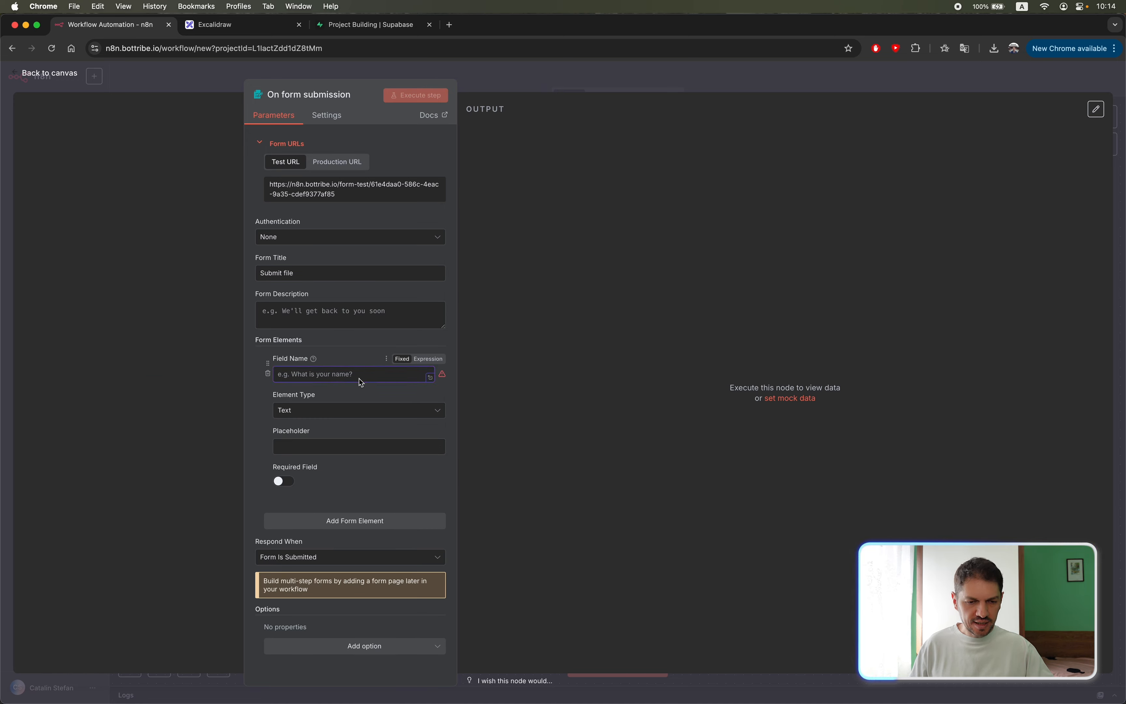
text(file)
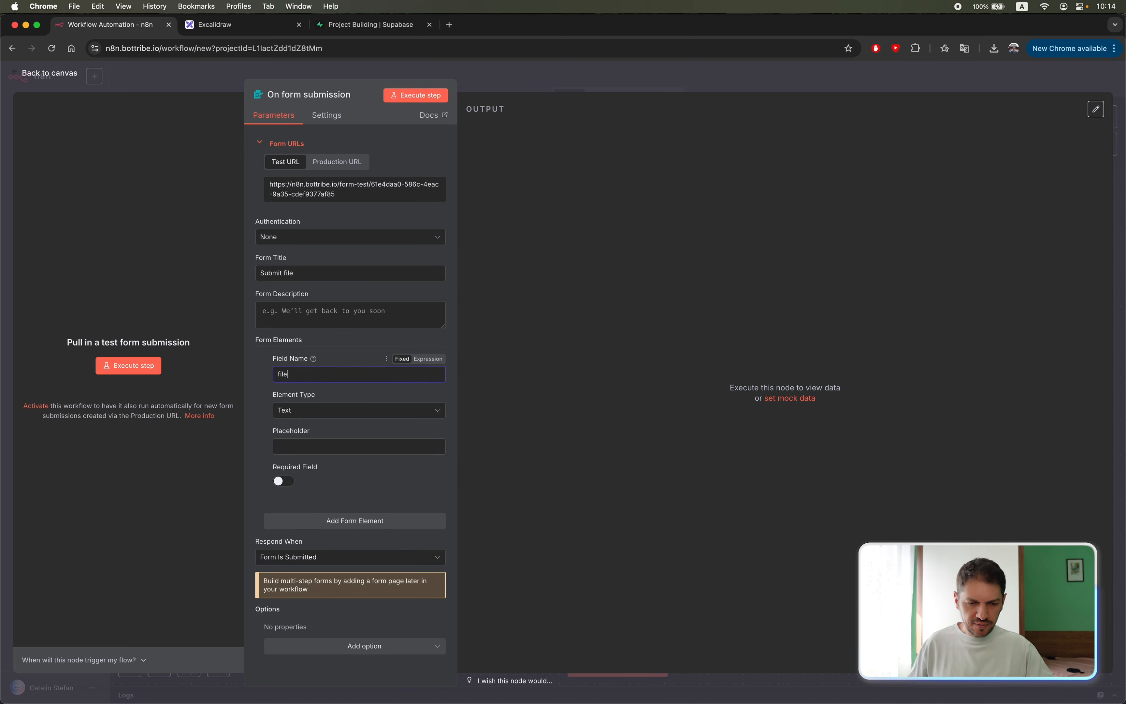
click(375, 417)
scroll(374, 466, down, 1)
click(367, 494)
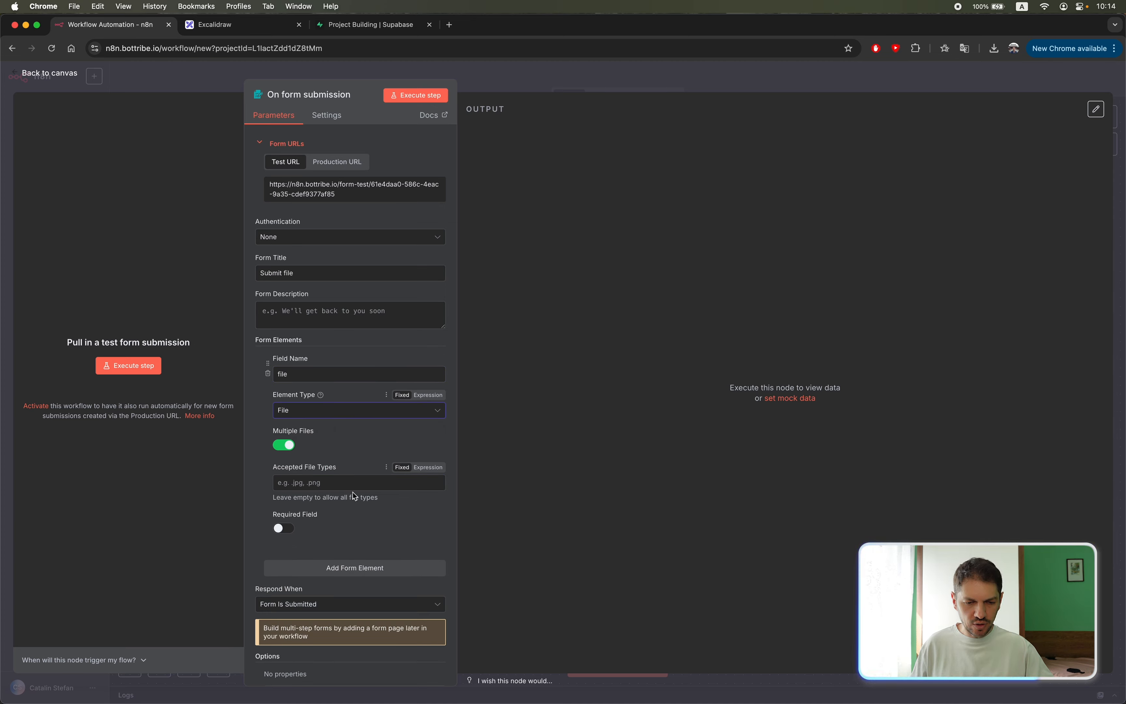
click(283, 446)
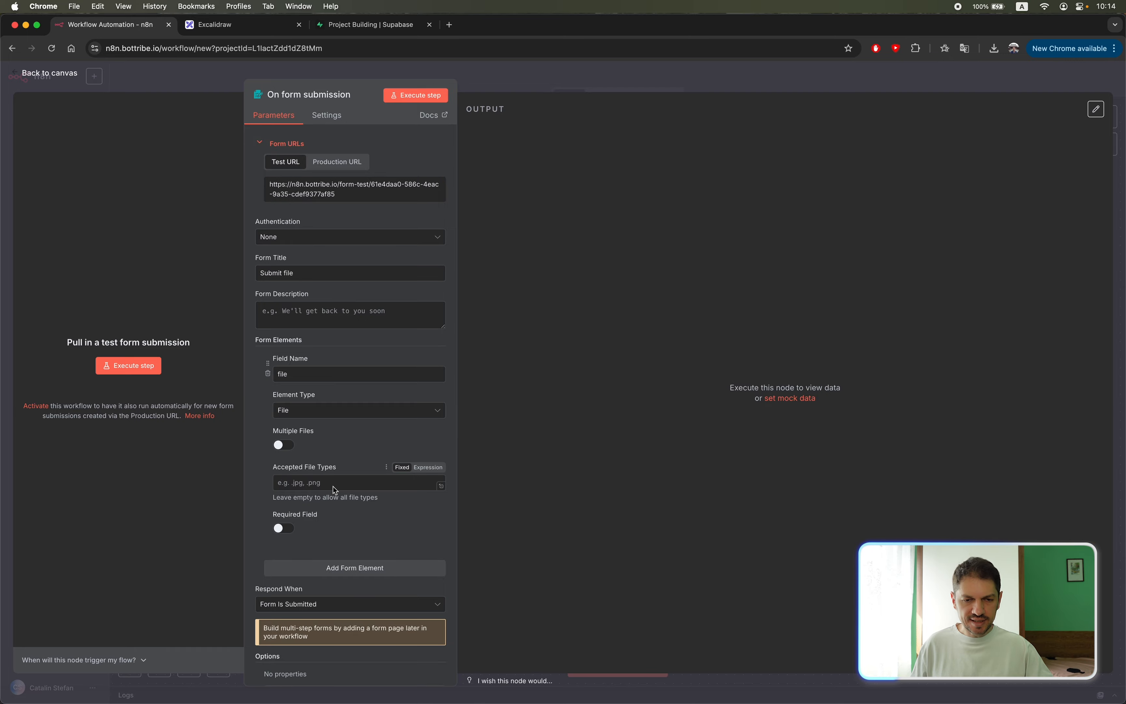
click(495, 87)
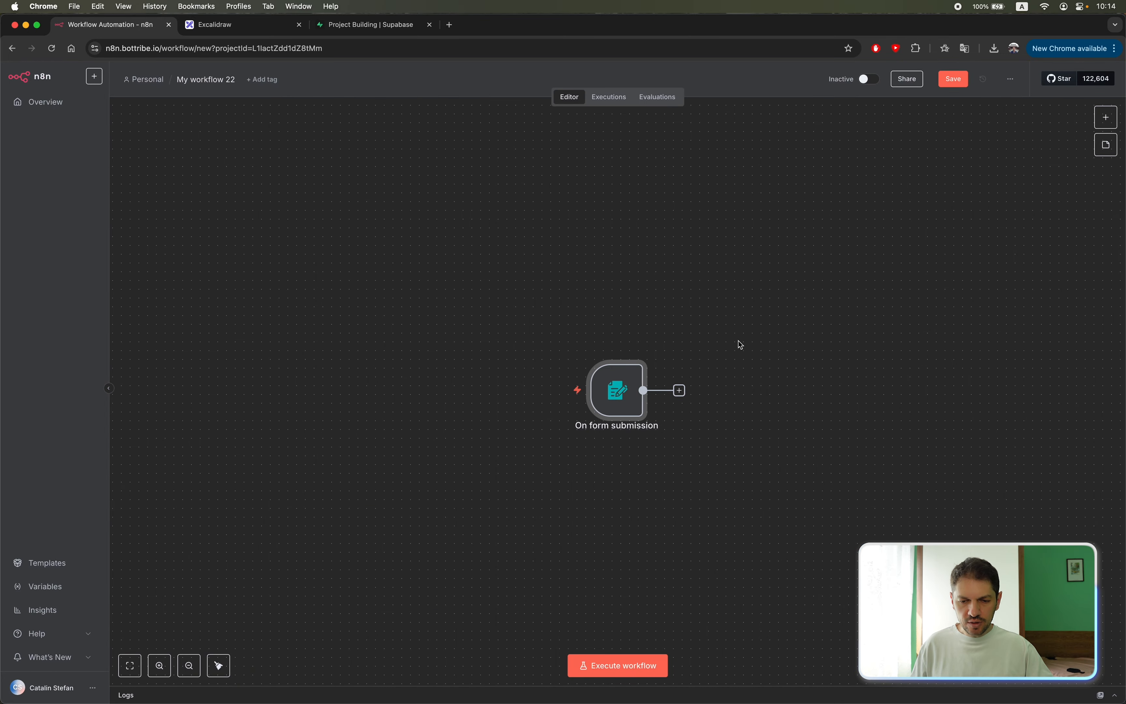
Connect a Supabase Vector Store node with the Add documents to vector store action after the form trigger.
click(680, 390)
text(supa)
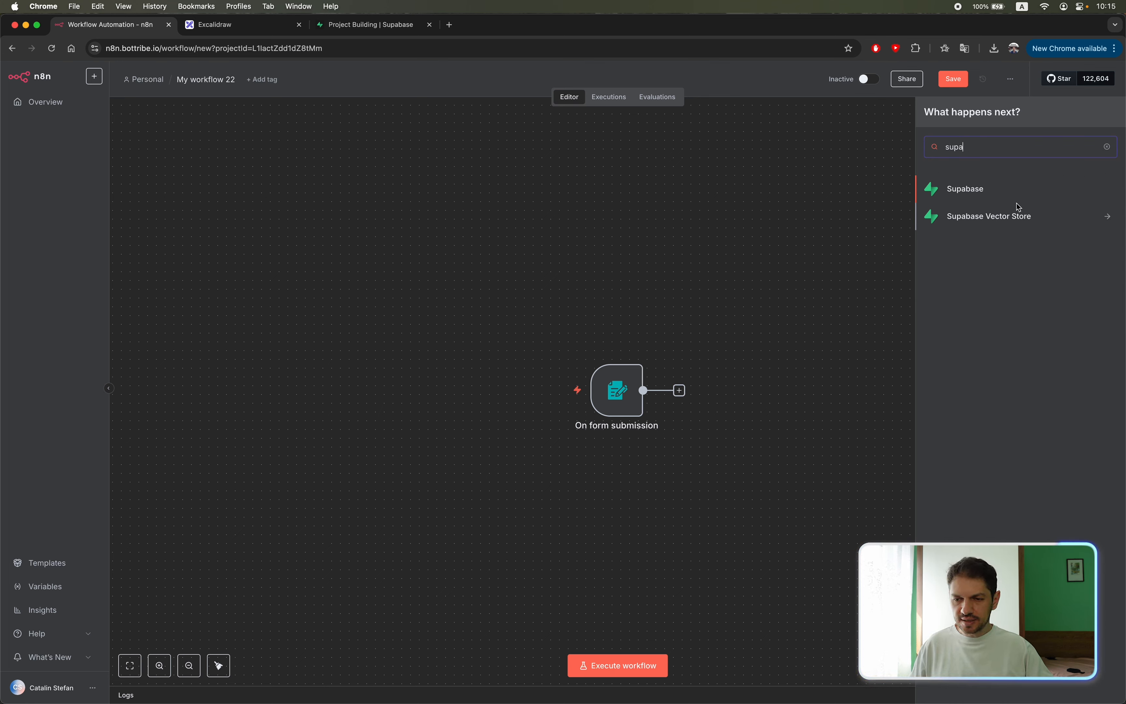
click(996, 217)
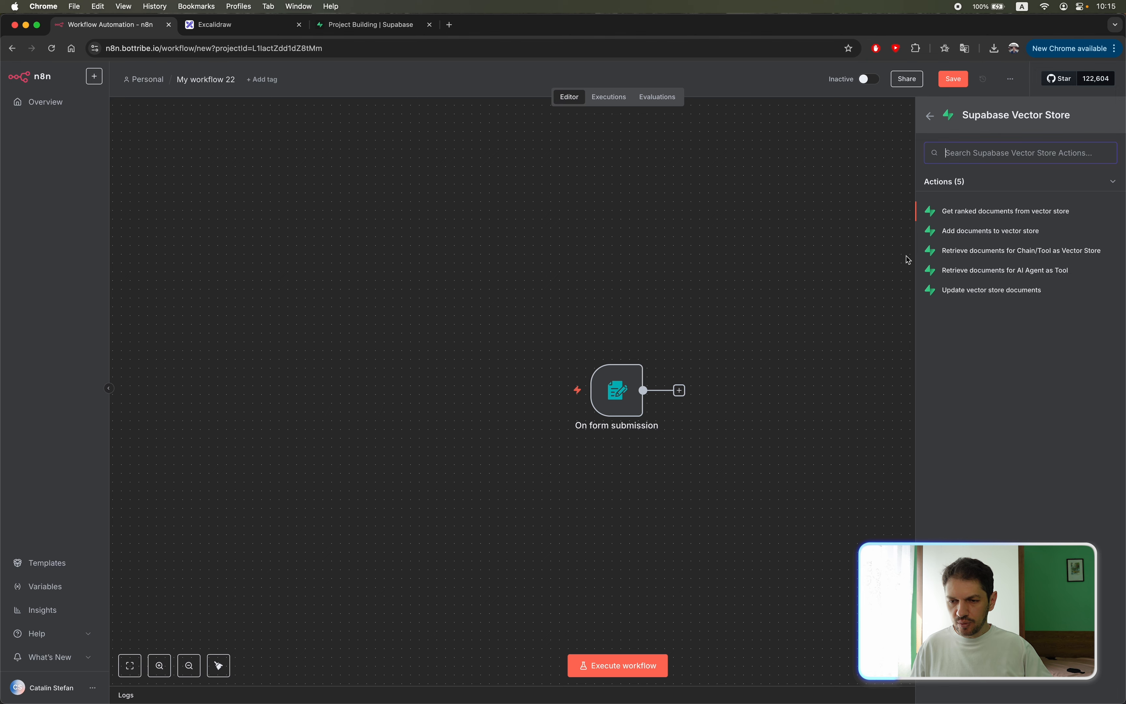
click(970, 230)
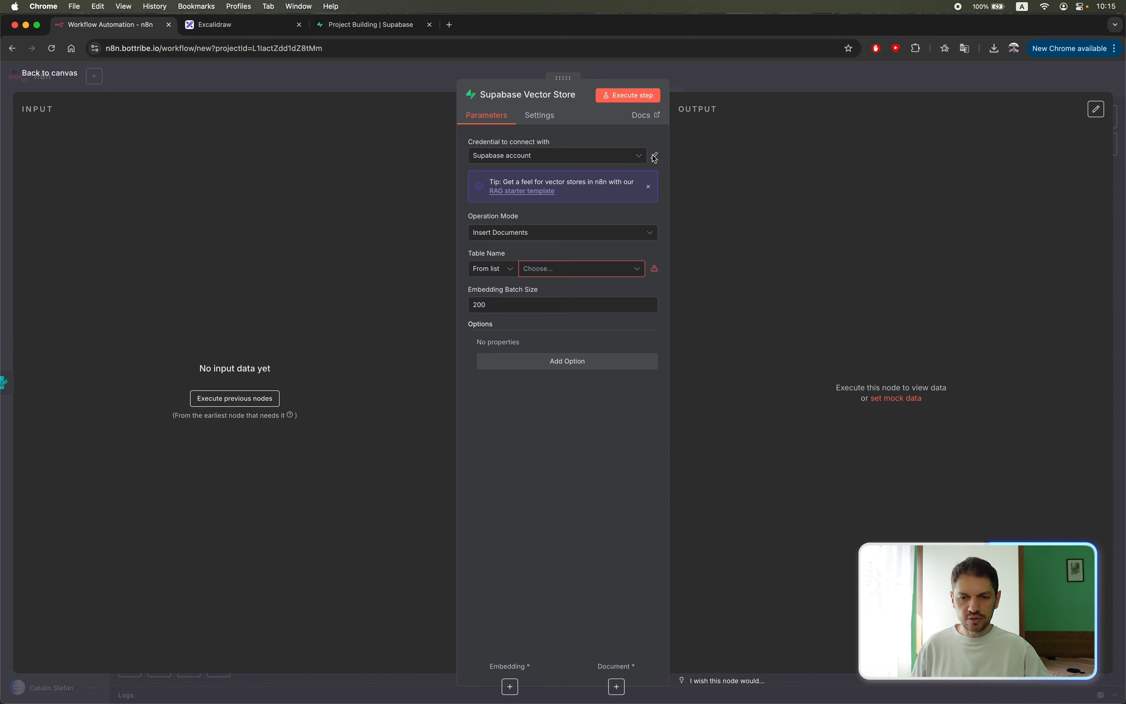
Create a new Supabase credential for the node, using the project URL from Supabase's Data API settings as its Host.
click(641, 156)
click(505, 215)
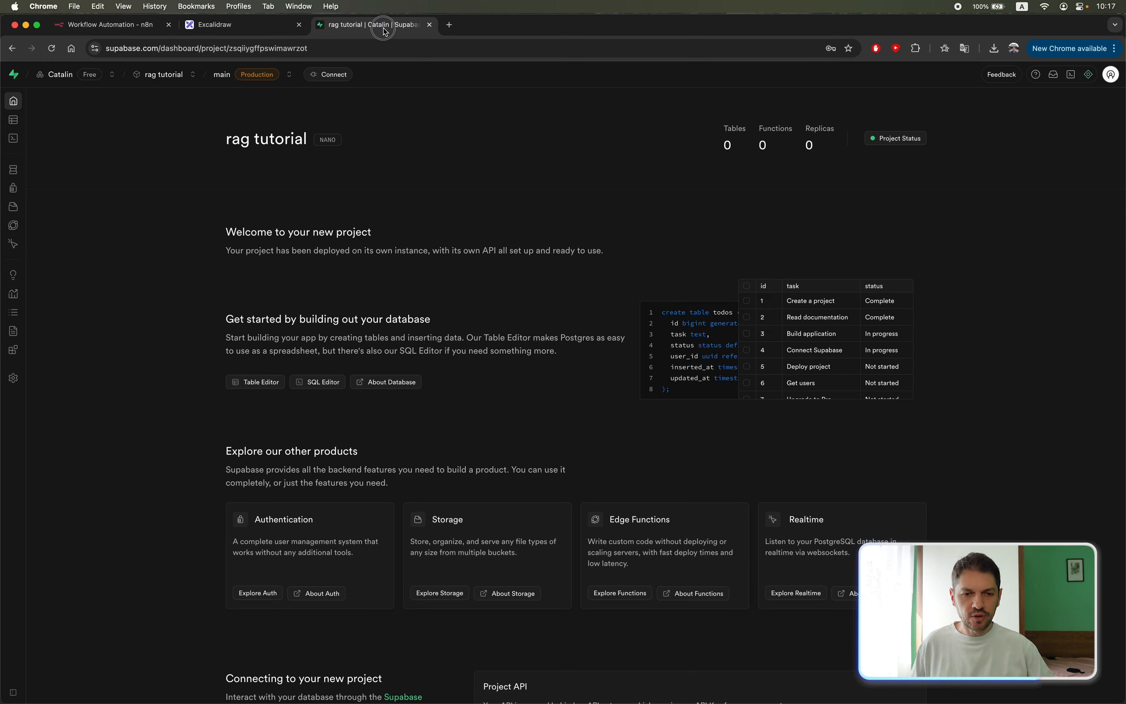
click(373, 25)
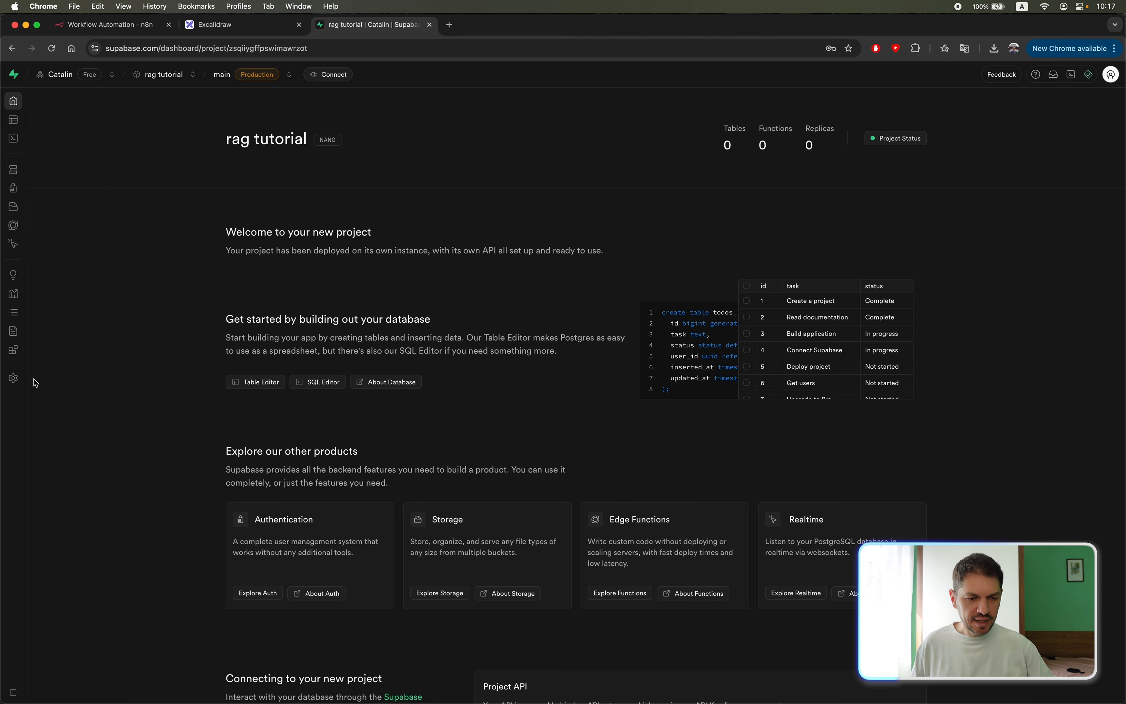
click(21, 382)
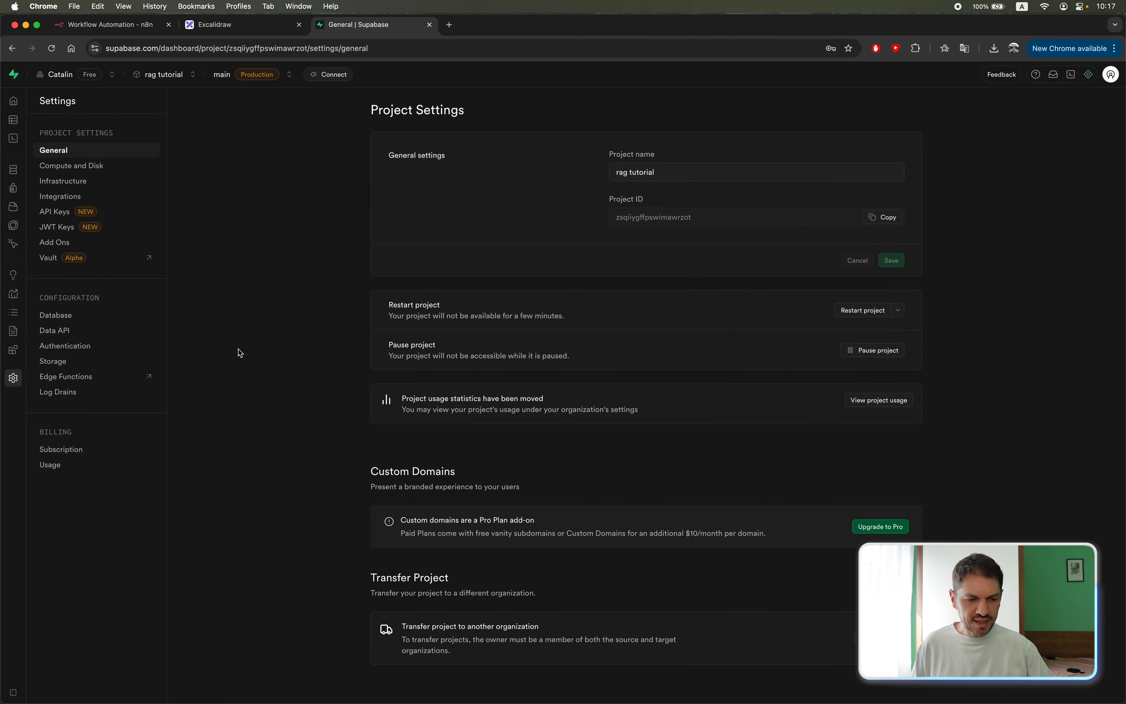
click(56, 331)
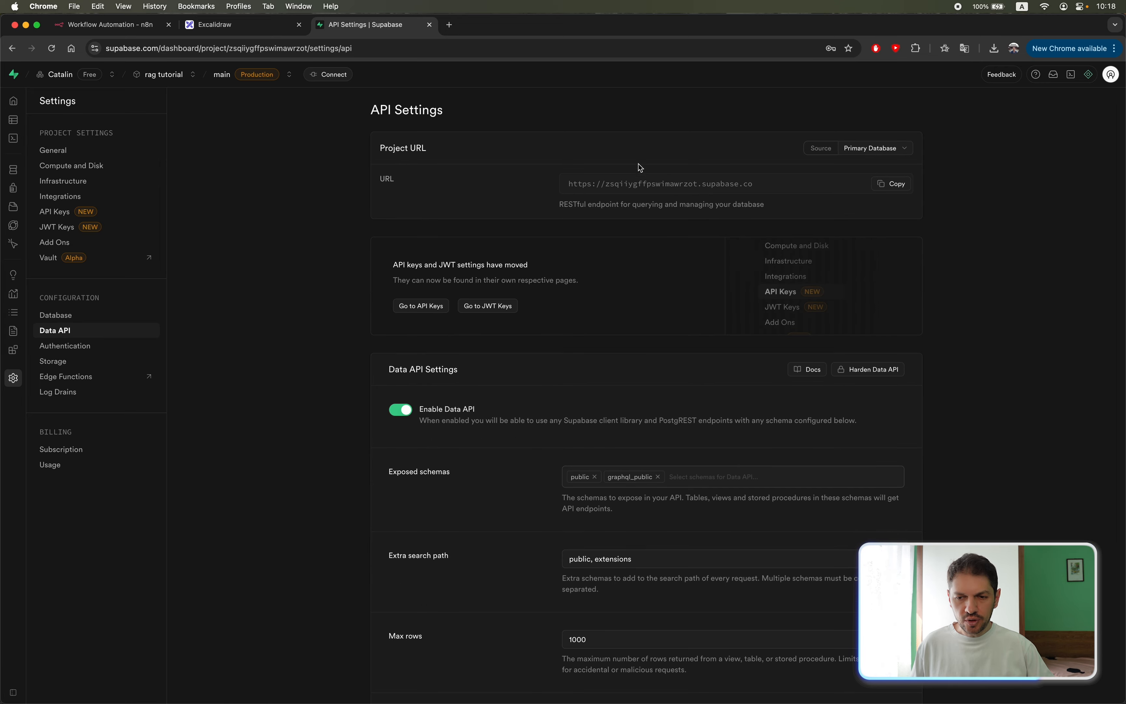
click(894, 185)
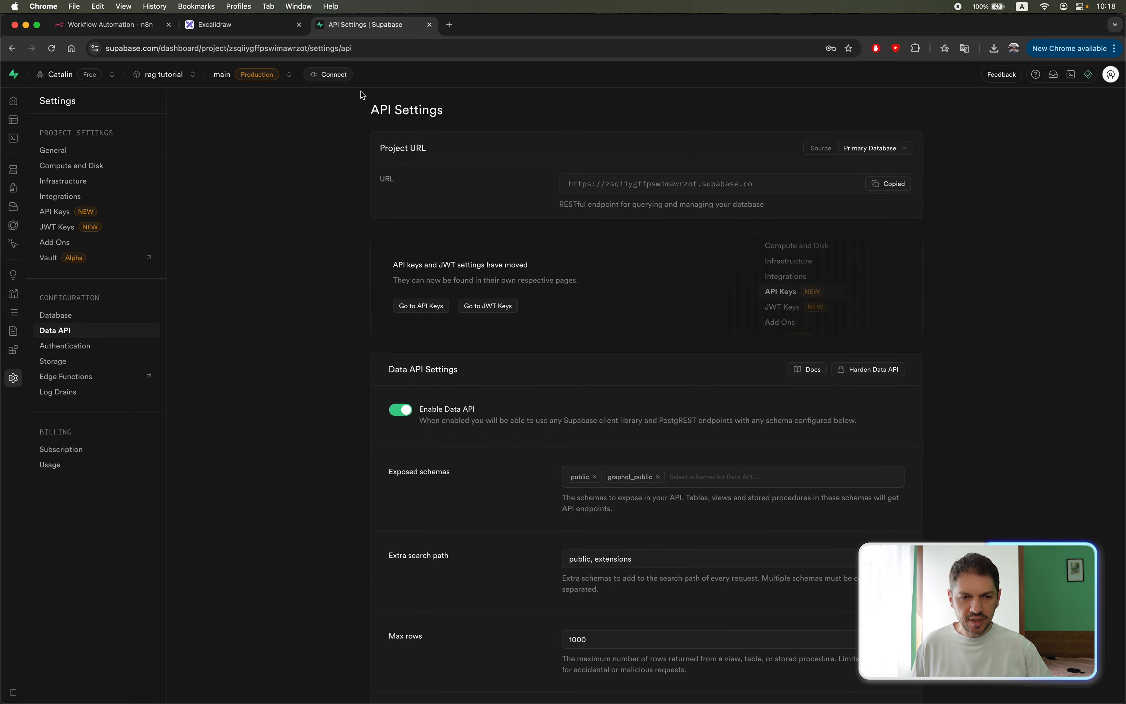
click(107, 24)
click(463, 286)
key(super+v)
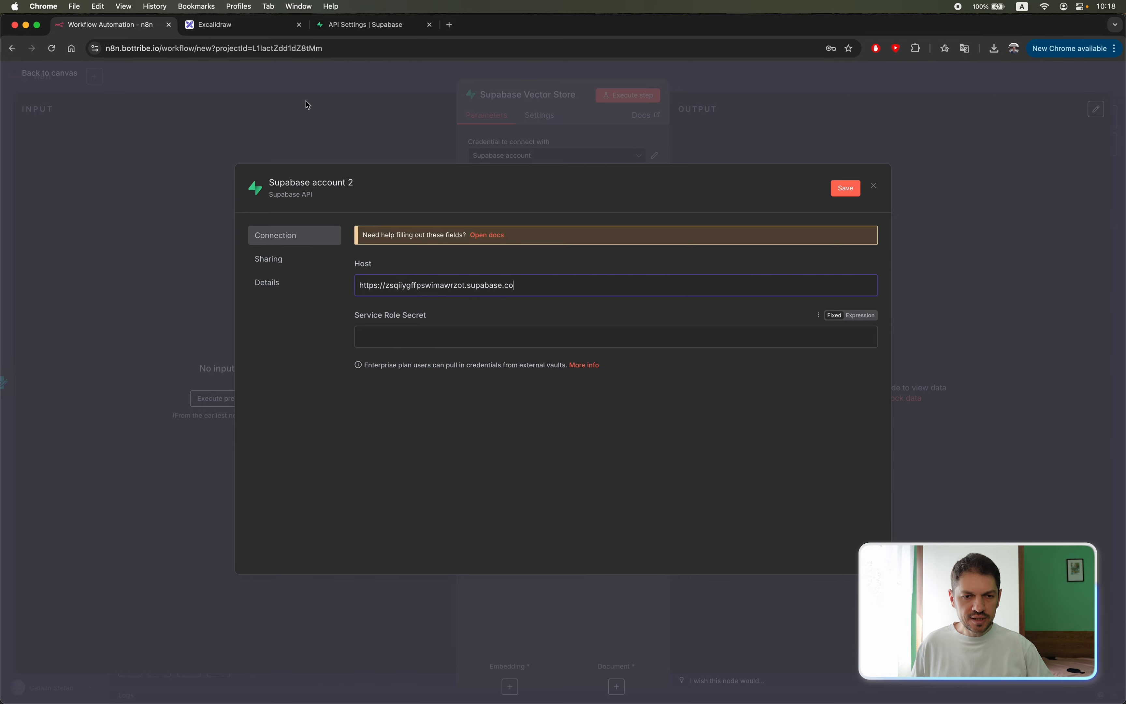
Create new API keys for the Supabase project and paste the default secret key into the n8n credential's Service Role Secret.
click(365, 25)
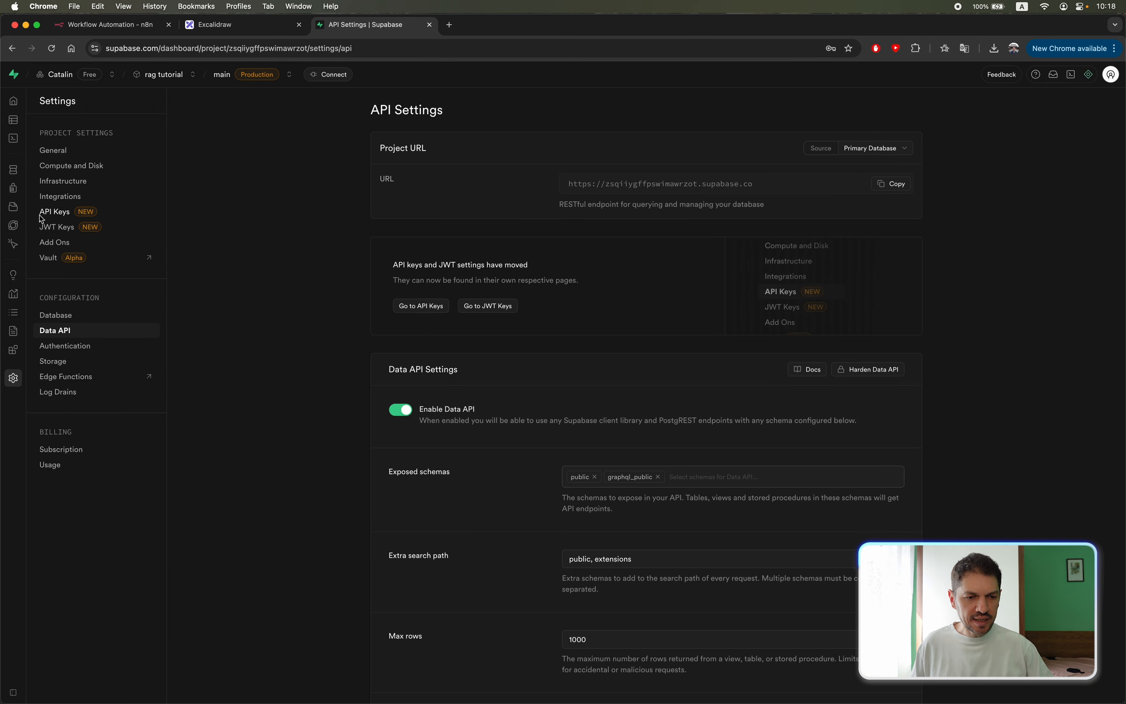
click(54, 211)
click(458, 165)
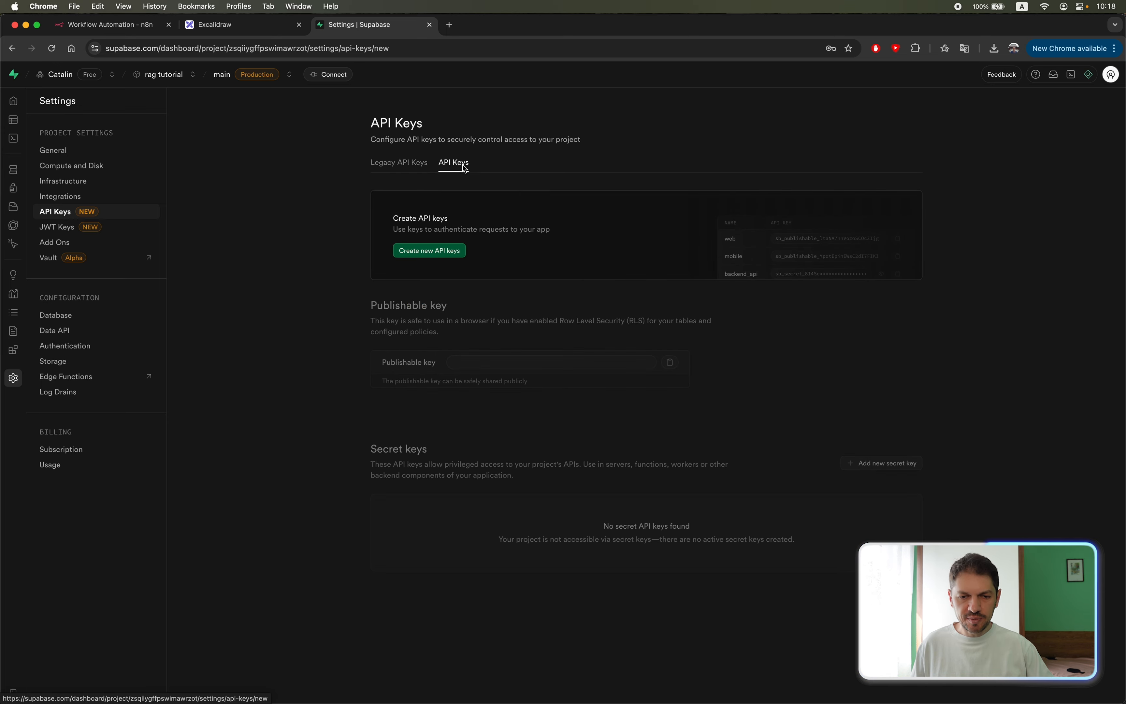
click(430, 251)
click(665, 420)
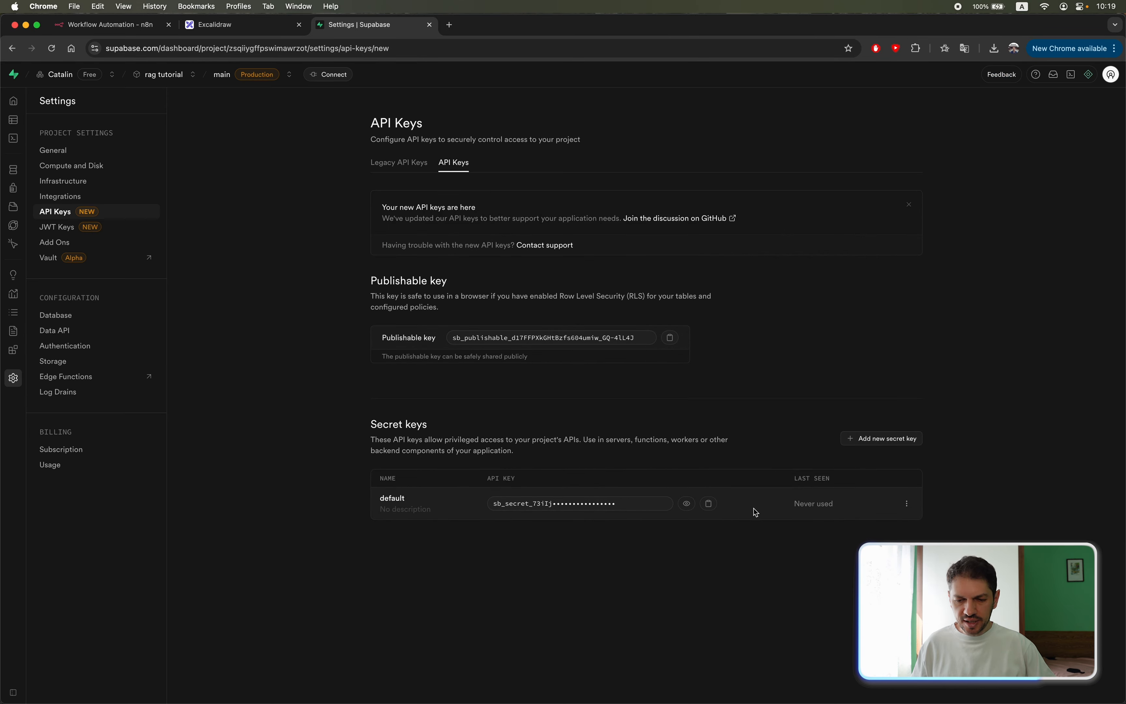
click(709, 505)
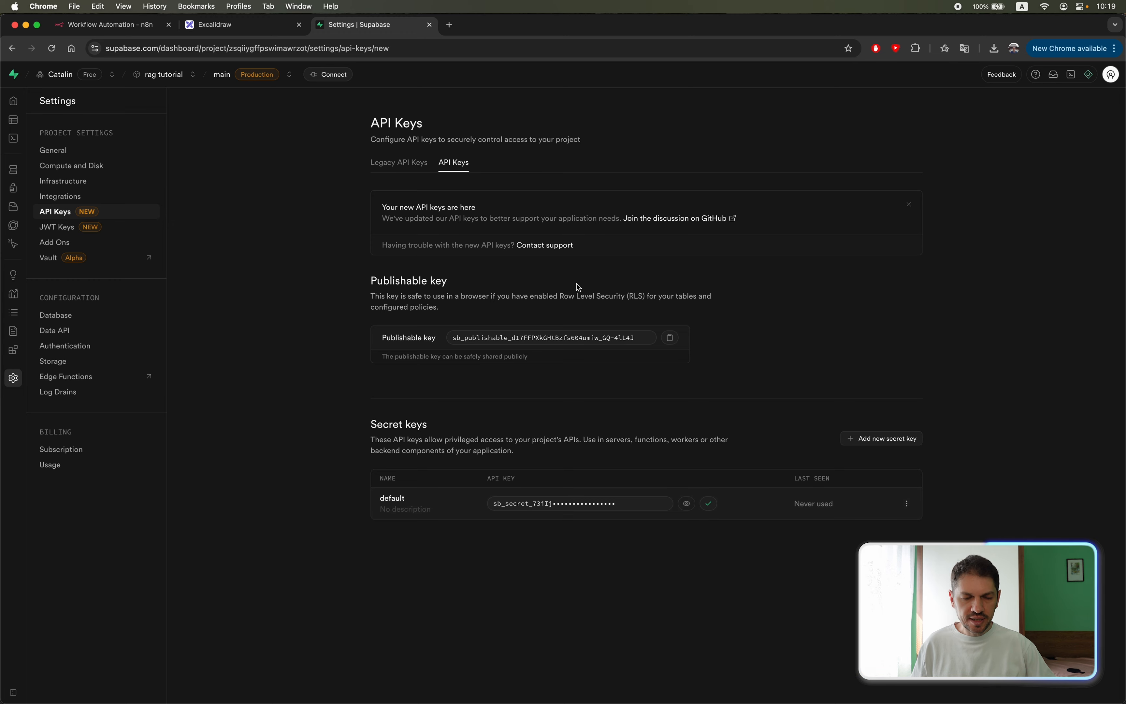
click(107, 24)
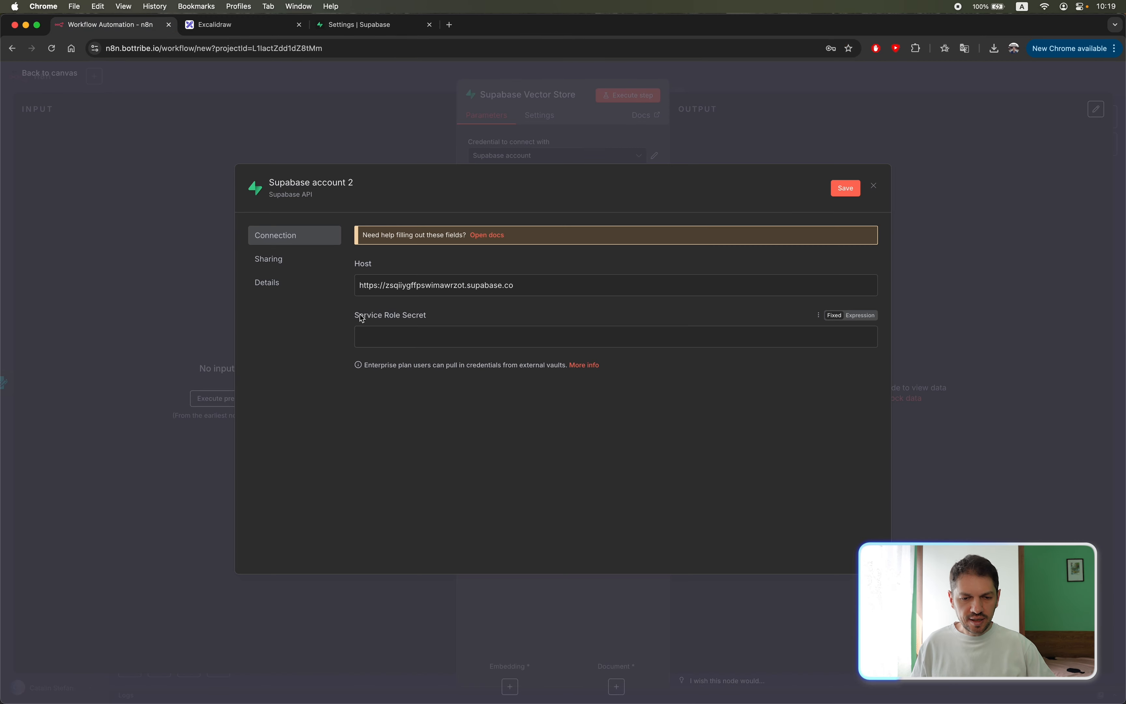
key(super+v)
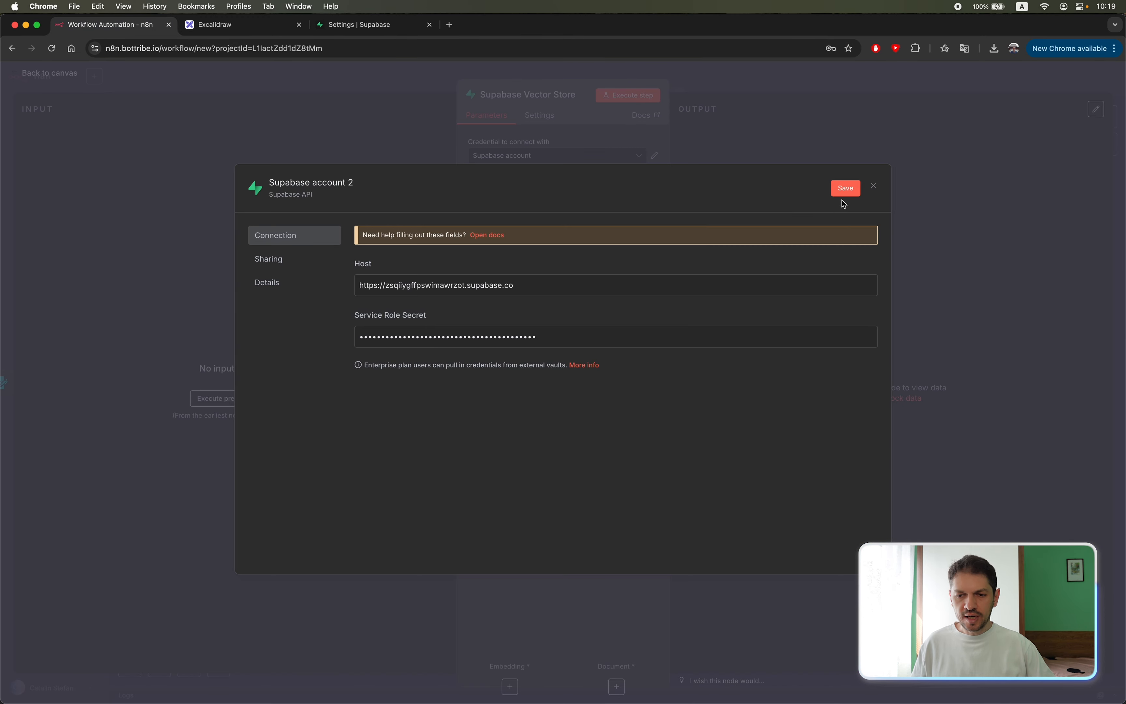
Save the new Supabase credential for the vector store node and return to the canvas.
click(846, 188)
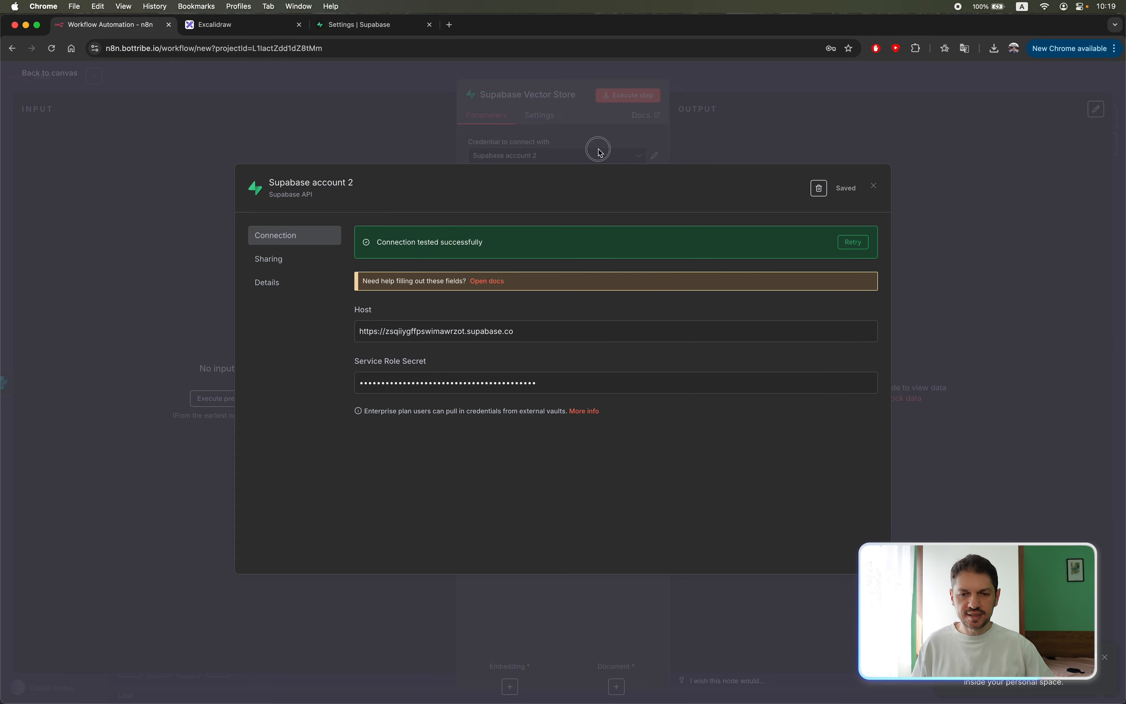
click(585, 160)
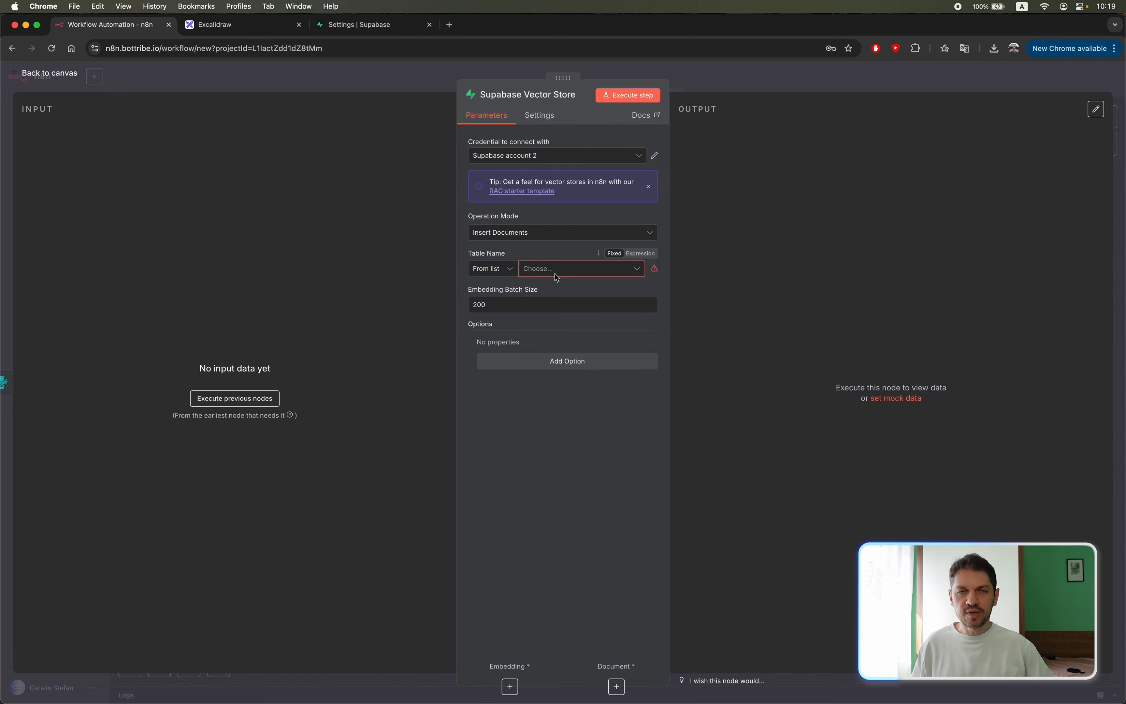
click(406, 80)
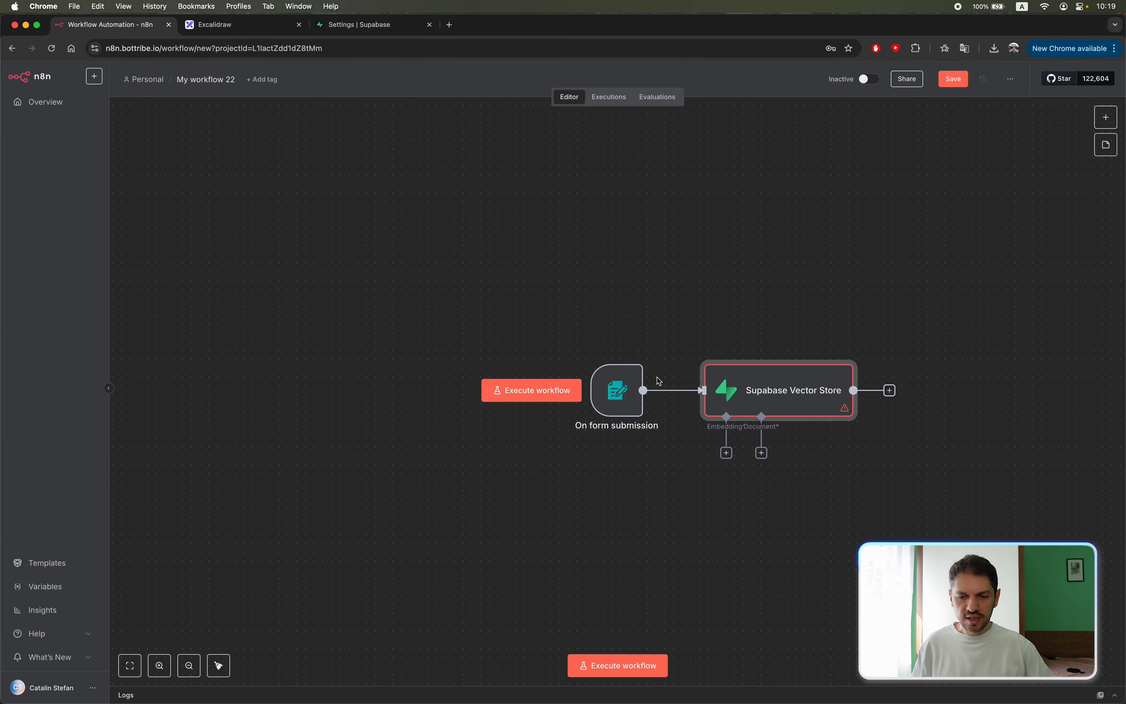
Try to run the form trigger, and deactivate the Supabase Vector Store node.
click(593, 352)
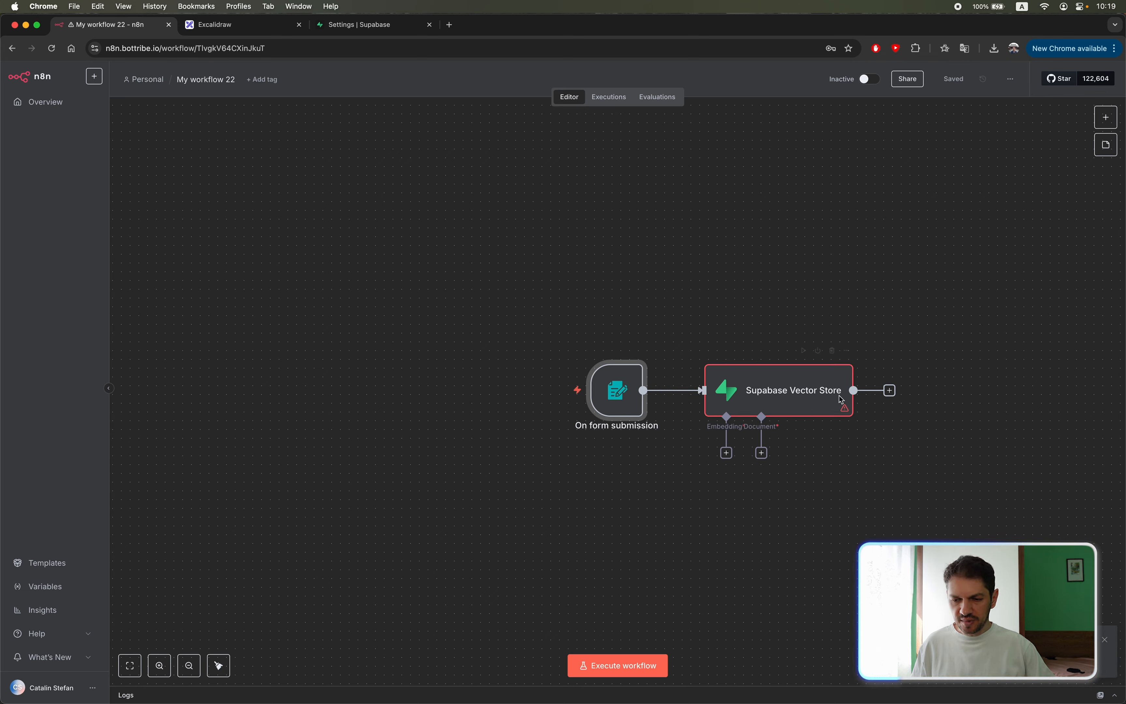
click(818, 353)
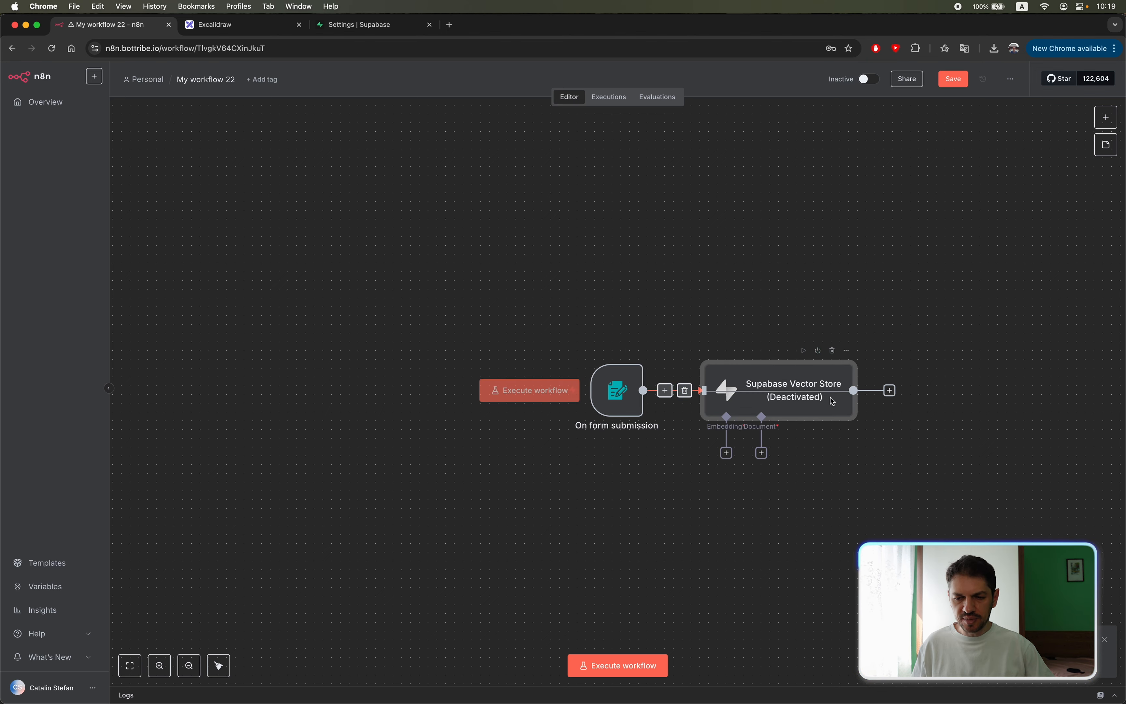
double_click(819, 396)
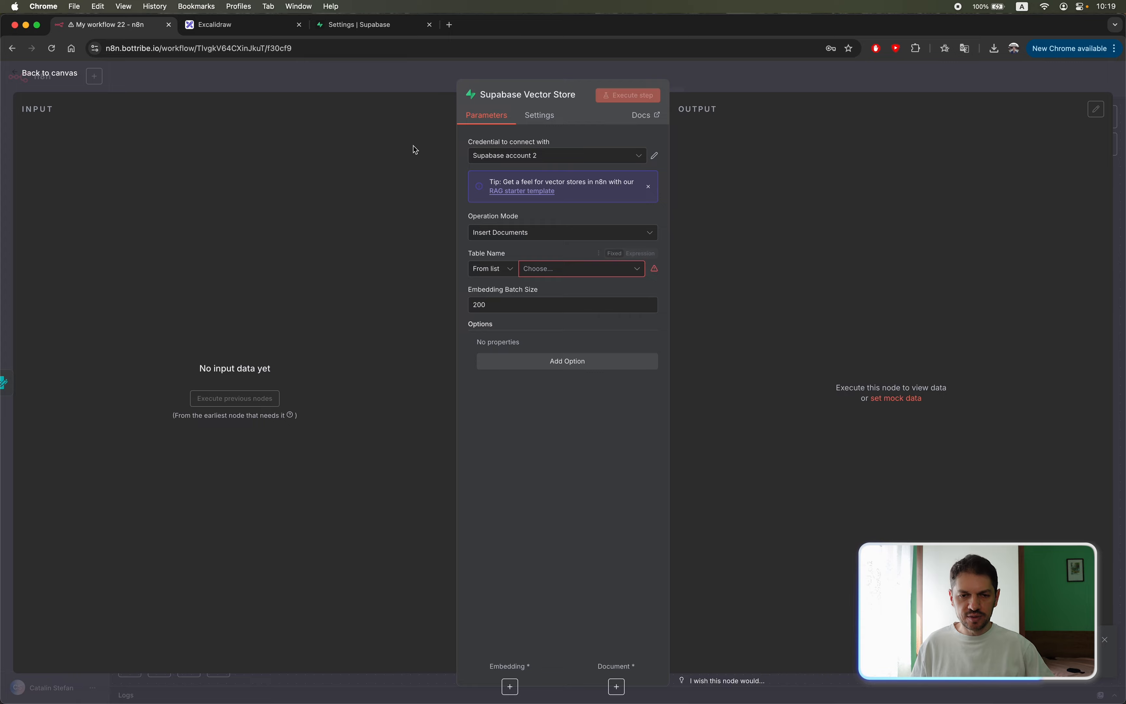
click(415, 82)
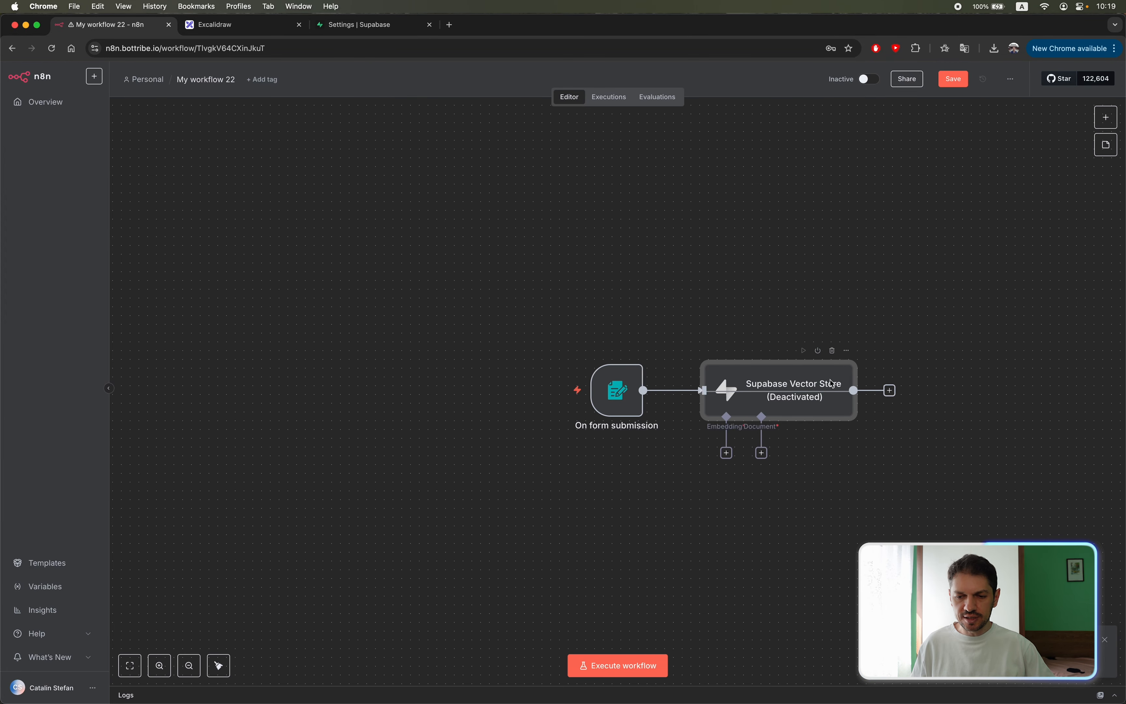
Run the form trigger on its own, submit menu.pdf through the test form, and close the form window.
mouse_move(624, 399)
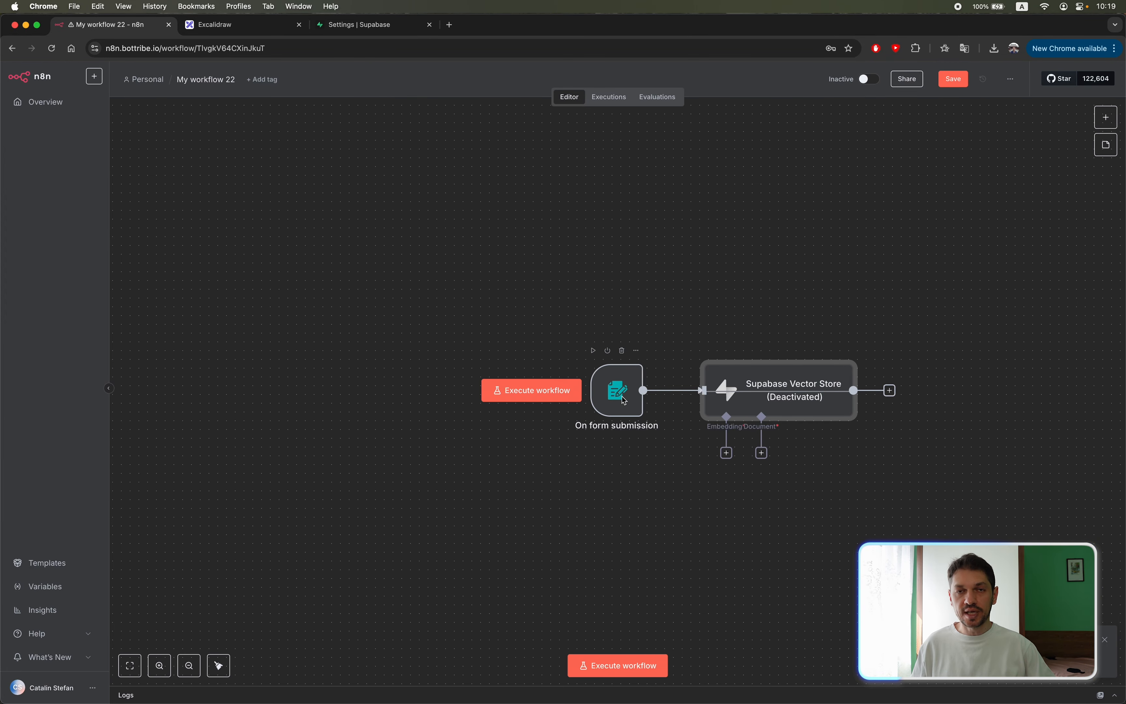
click(592, 351)
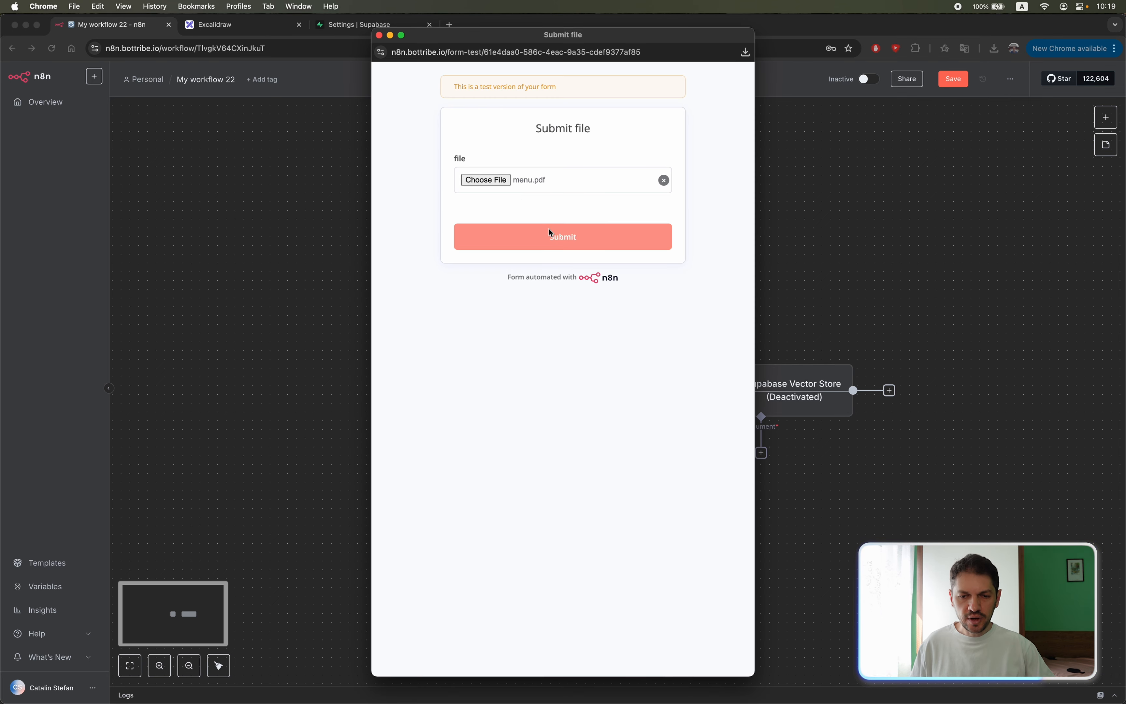
click(550, 235)
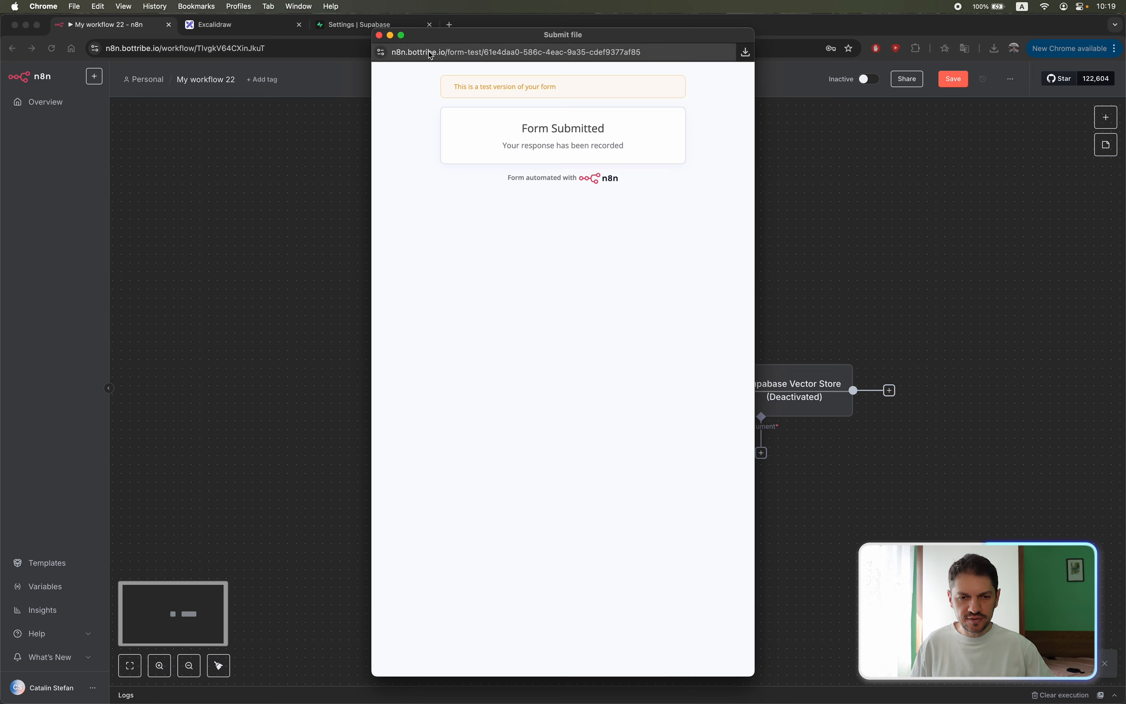
key(super+q)
key(super+w)
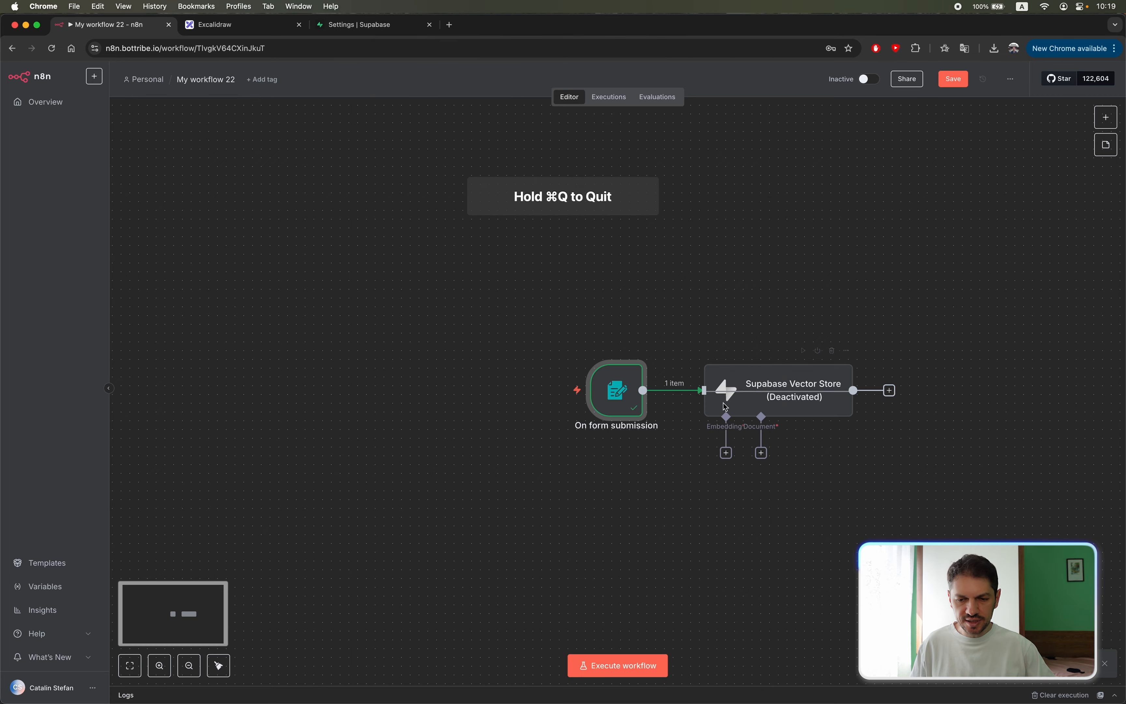
Reactivate the Supabase Vector Store node and check which tables its Table Name parameter offers.
click(819, 351)
double_click(792, 381)
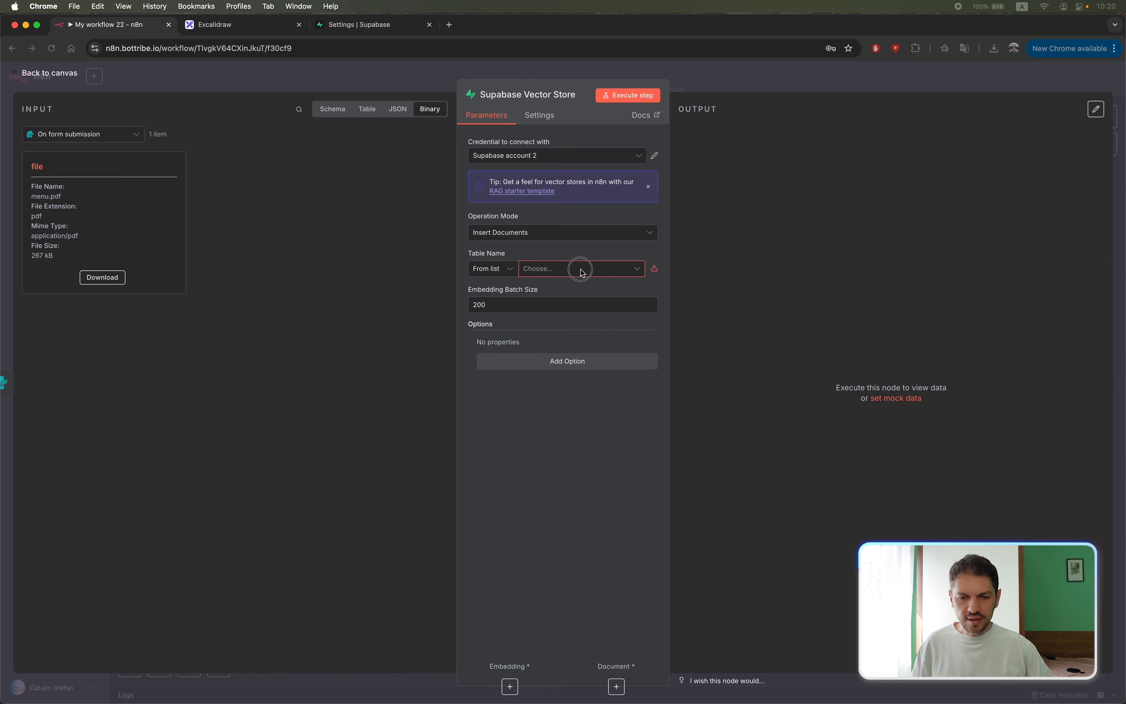
click(564, 273)
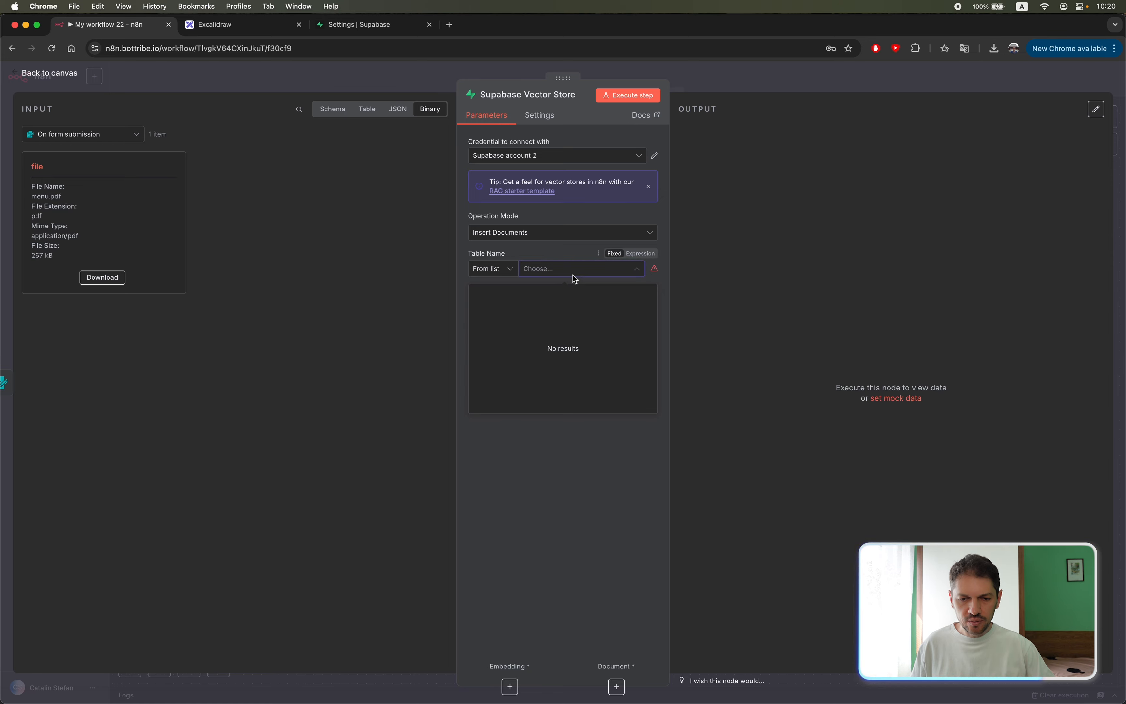
click(555, 251)
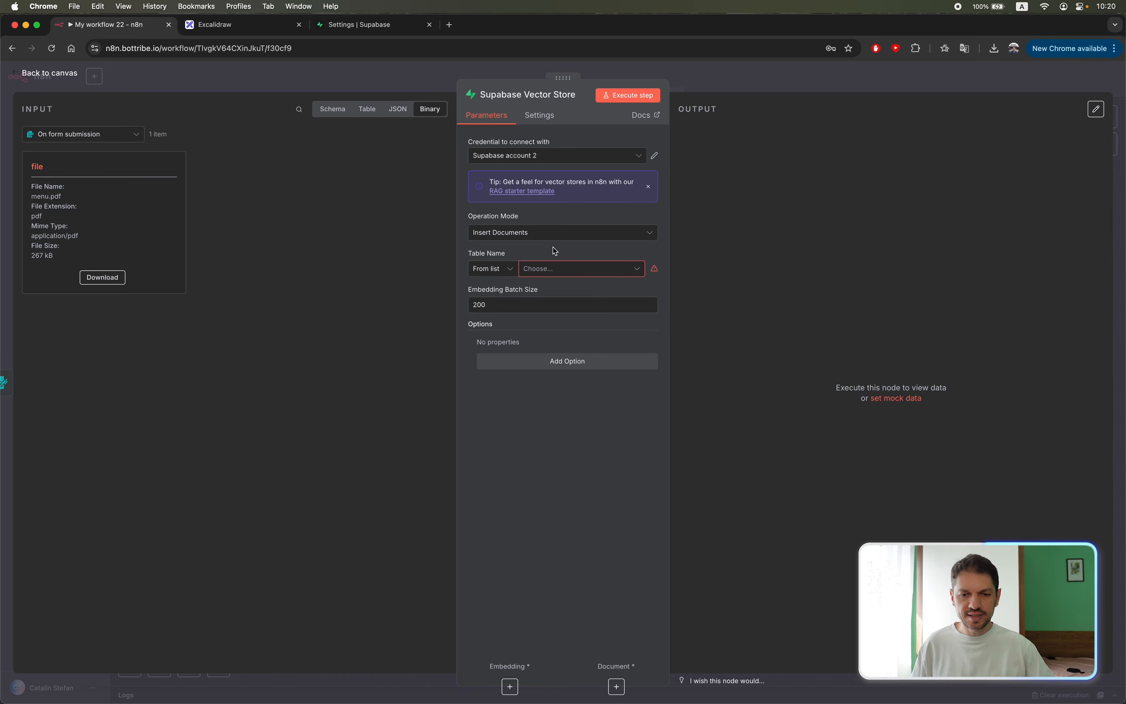
From the node's documentation, open Supabase's quickstart for setting up a vector store and copy its database initialization SQL.
click(366, 28)
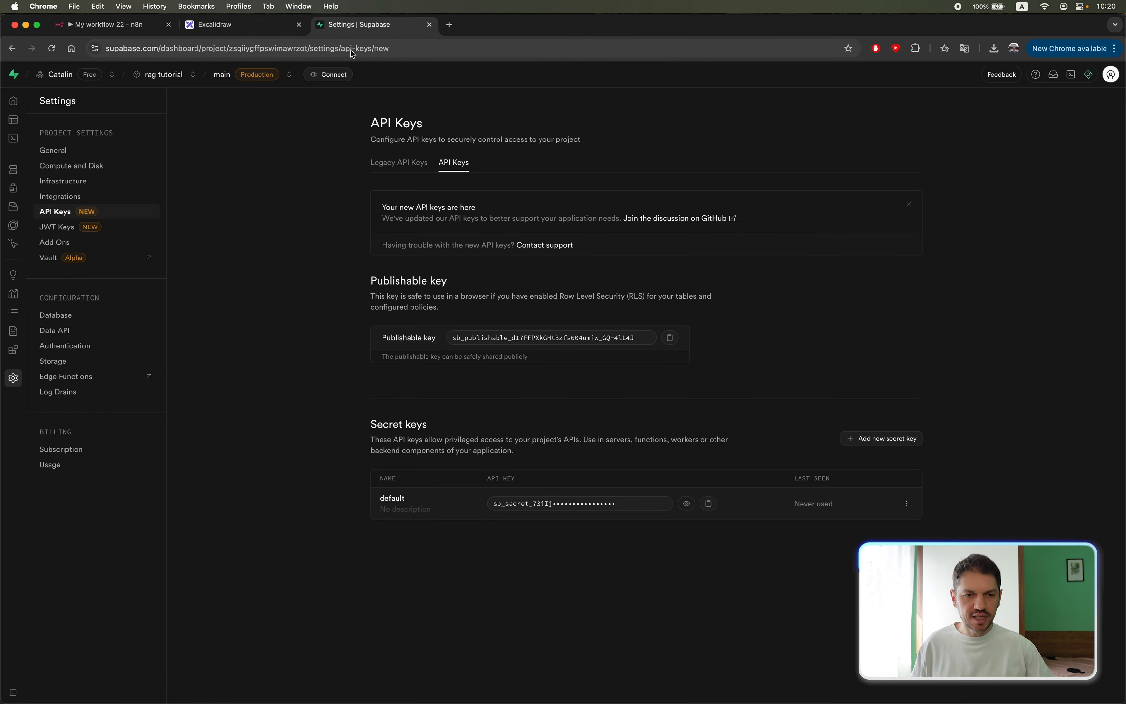
click(148, 27)
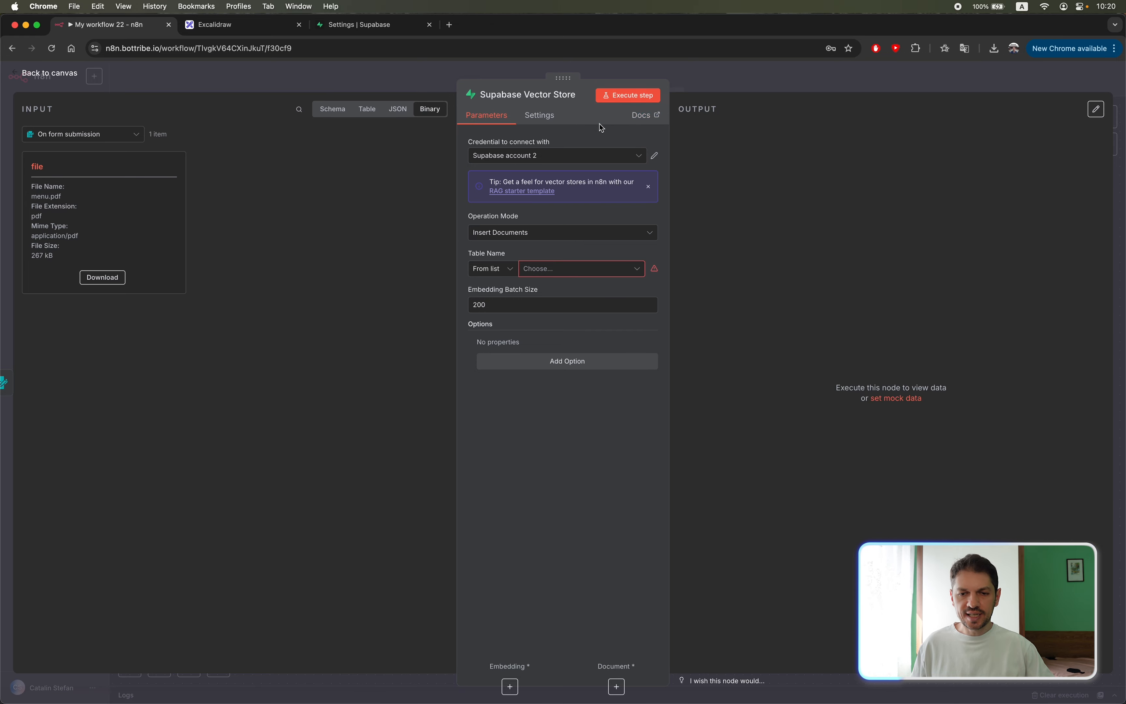
click(644, 115)
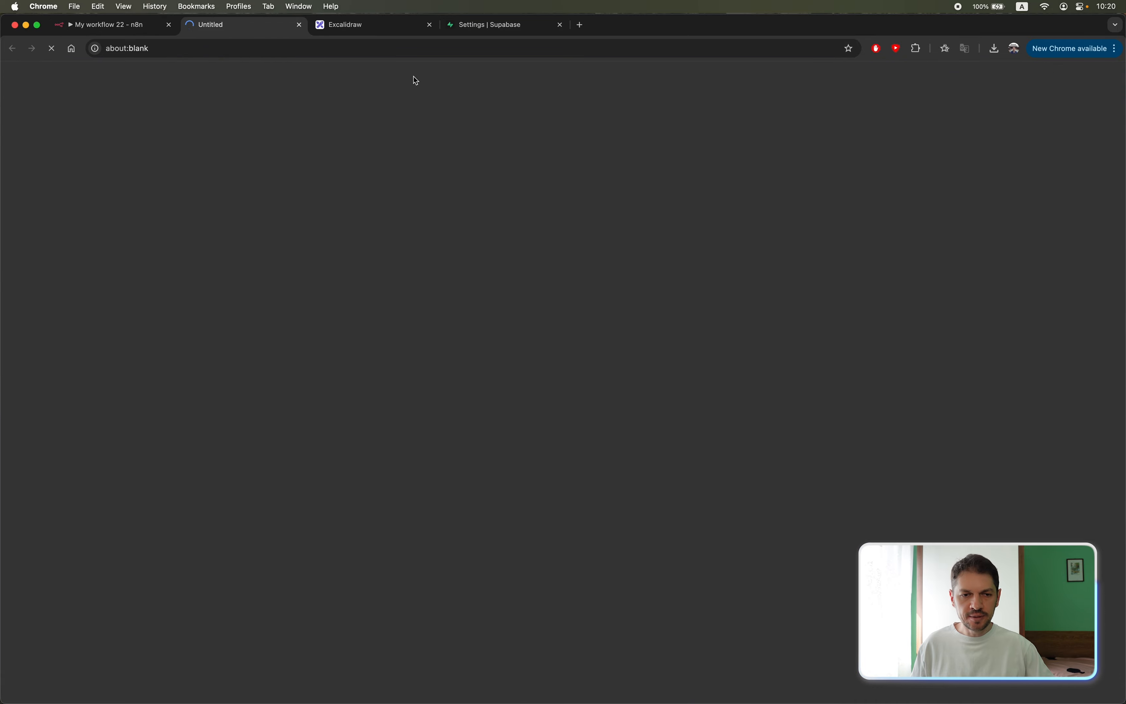
scroll(419, 281, down, 3)
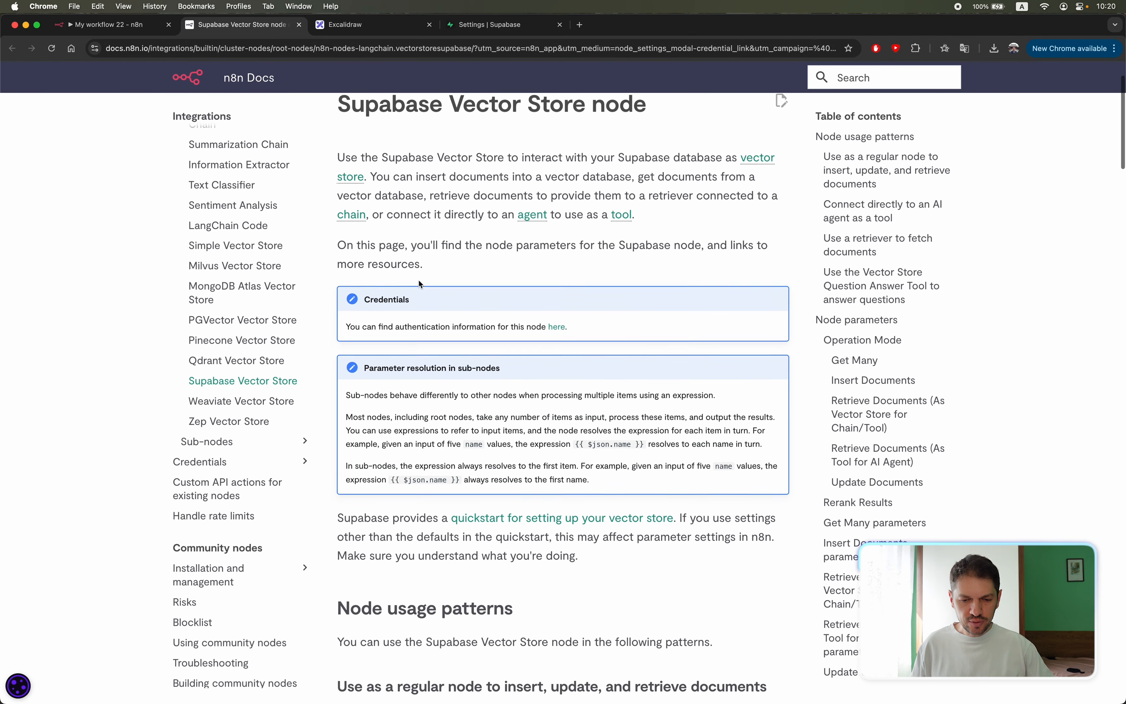
scroll(419, 282, down, 2)
drag(338, 453, 767, 453)
click(766, 454)
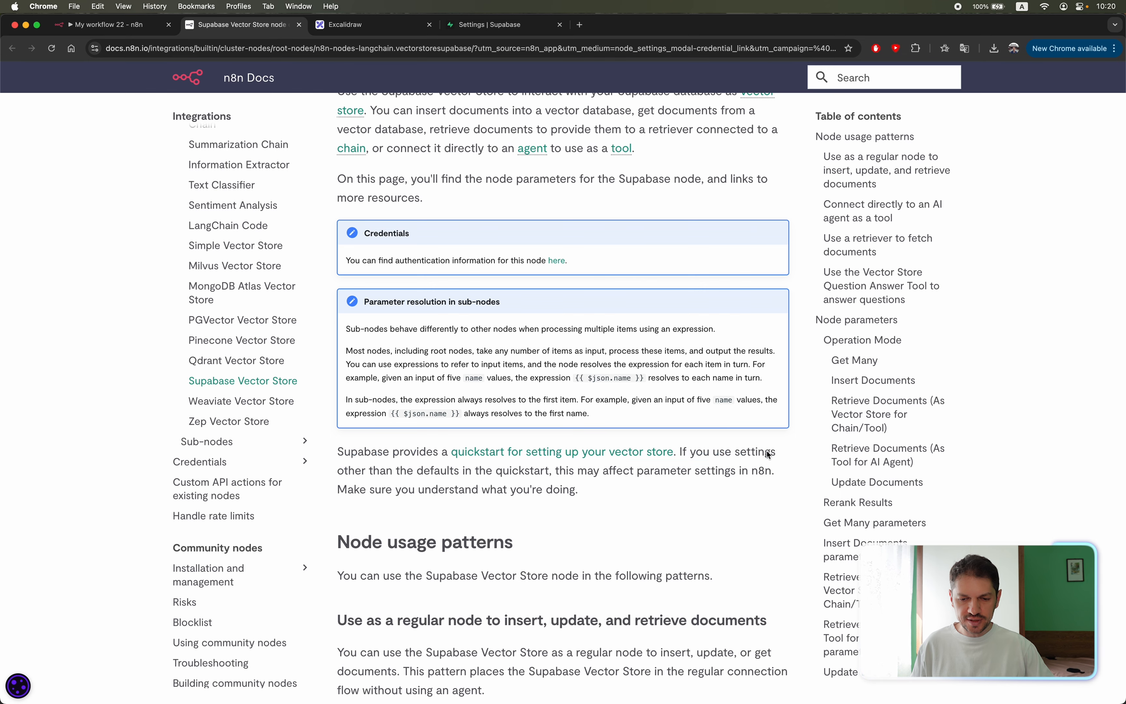
click(626, 452)
scroll(573, 386, down, 3)
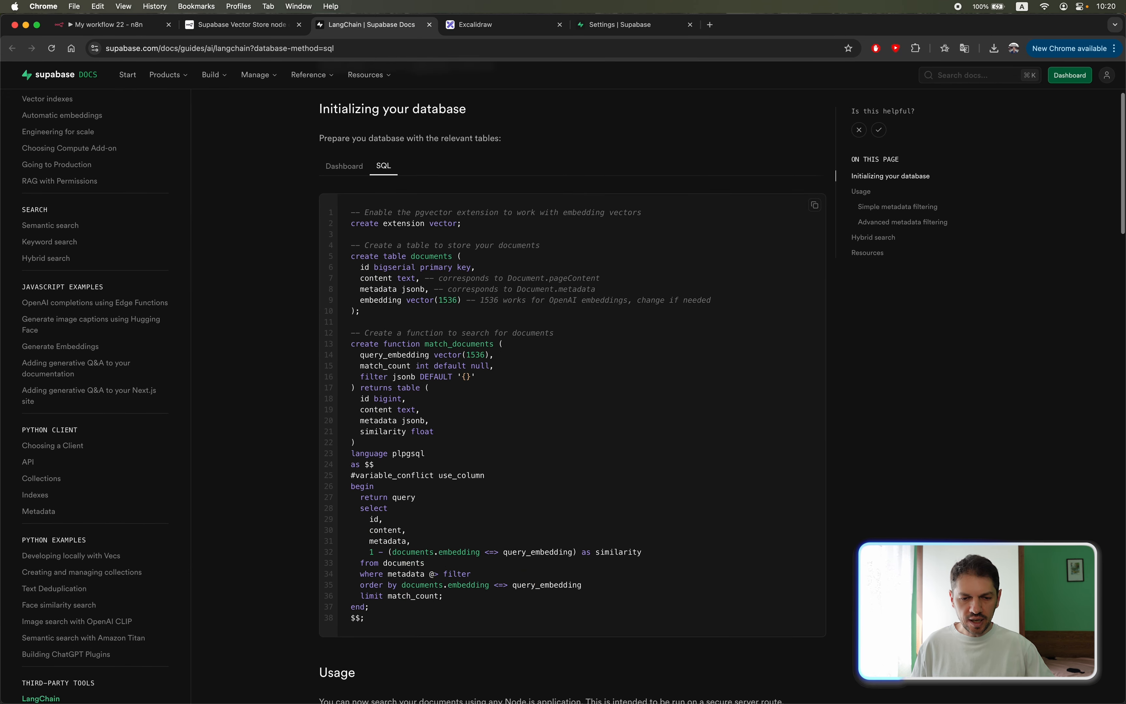
click(815, 205)
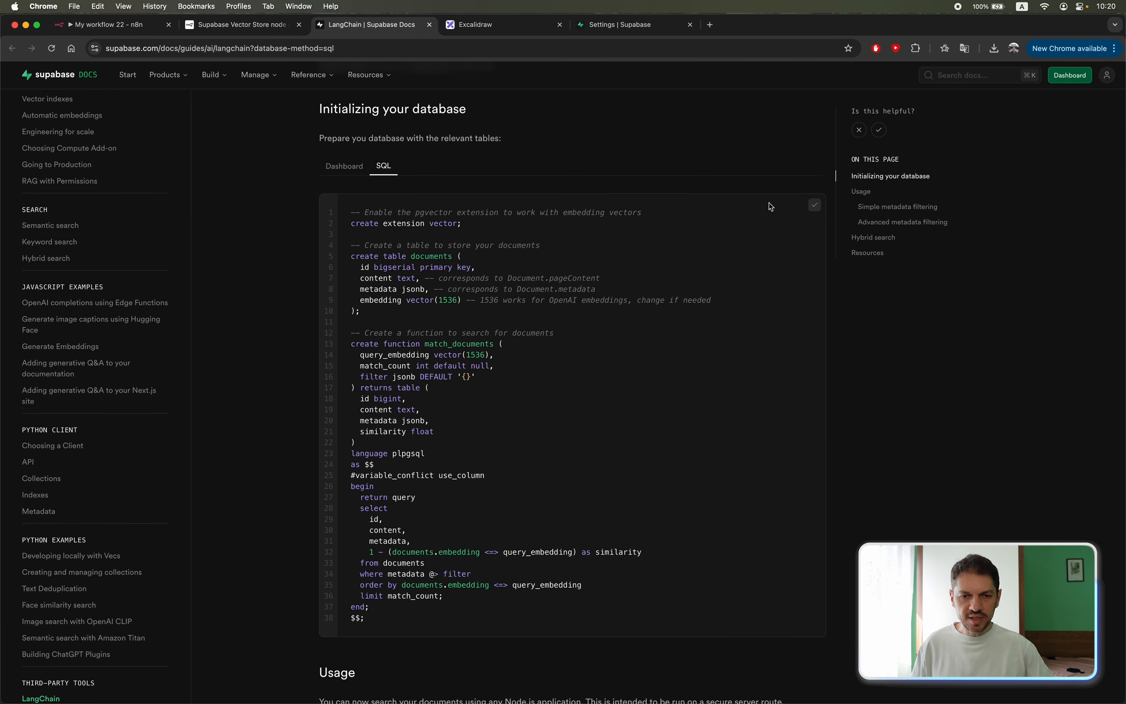
In the Supabase rag tutorial project, paste the copied SQL into a new SQL snippet and run it.
click(619, 25)
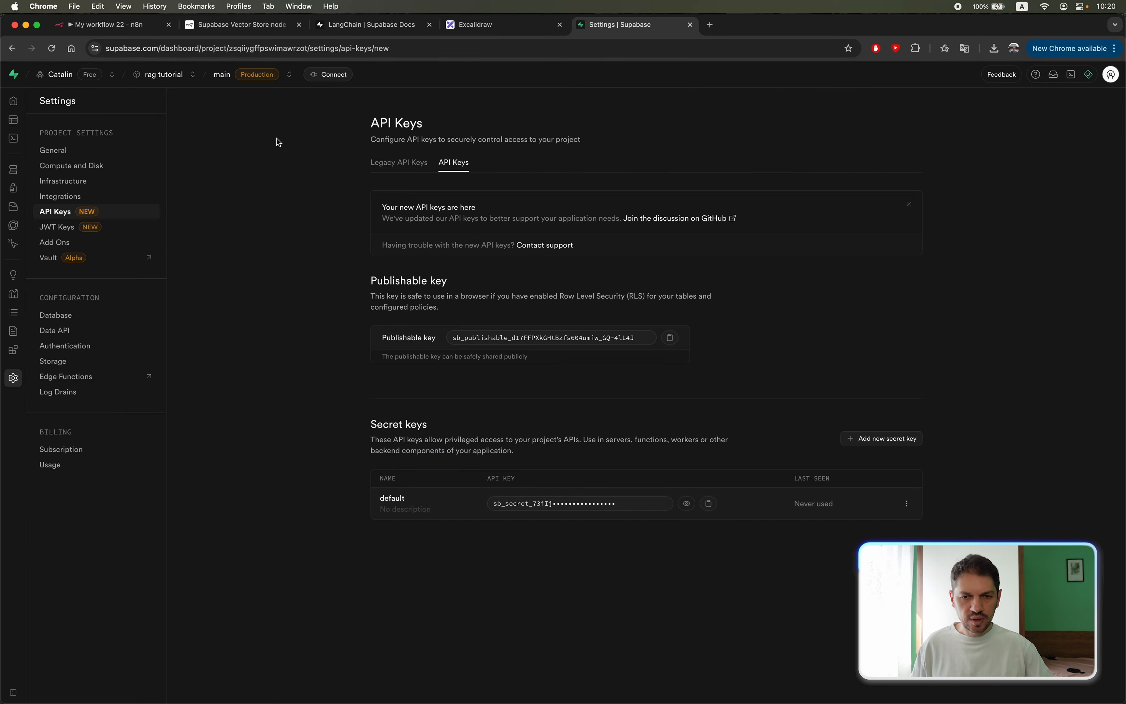
click(21, 137)
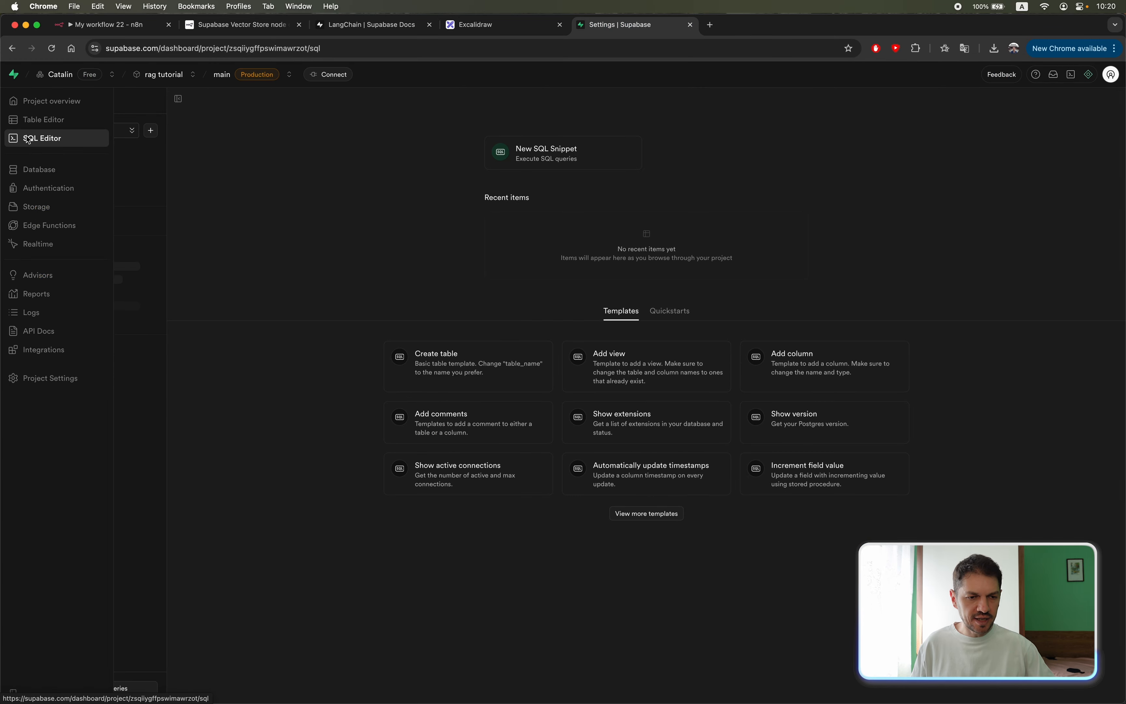
click(544, 156)
key(cmd+v)
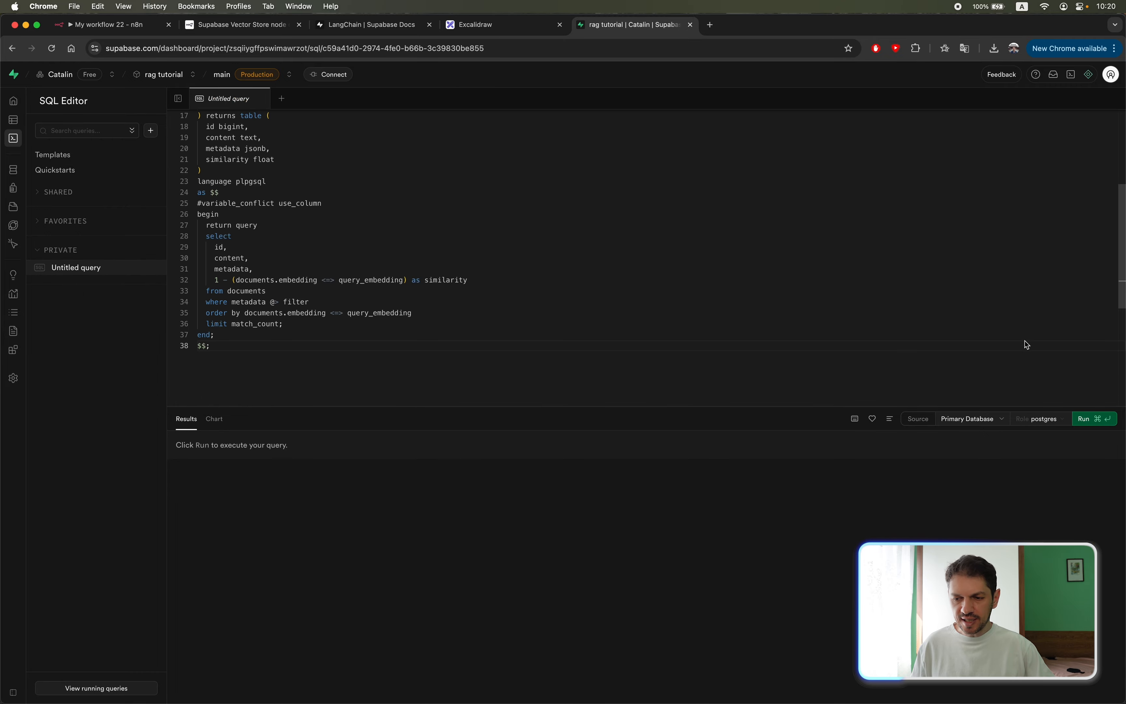
click(1095, 420)
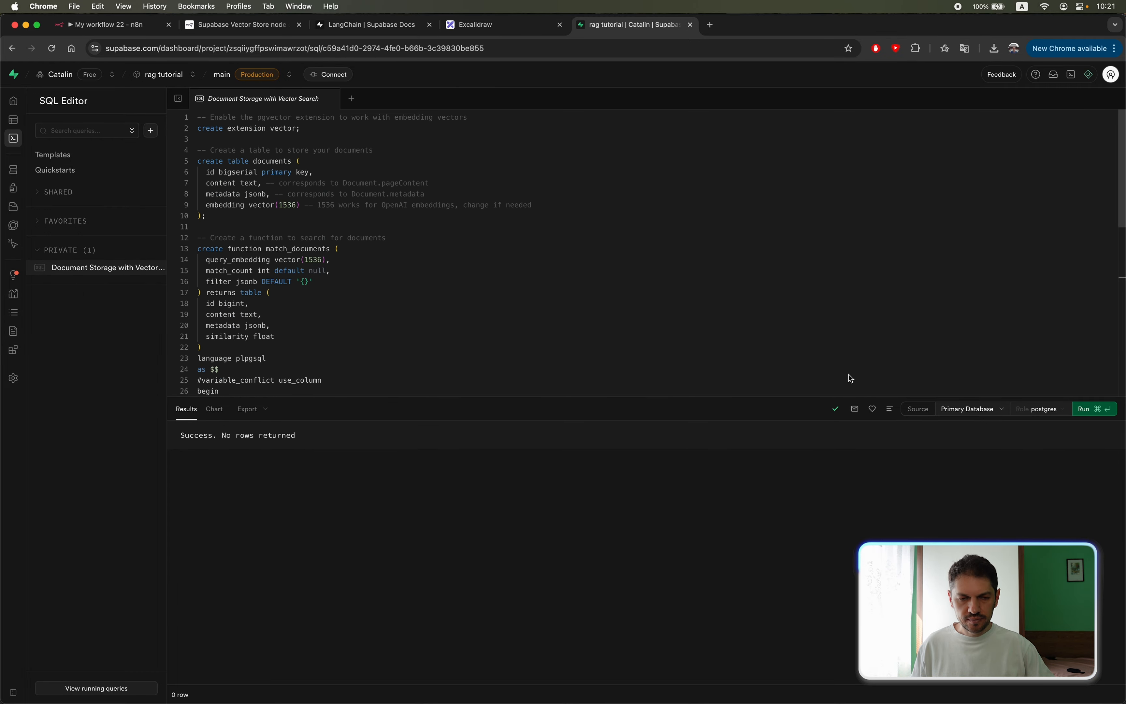
drag(321, 436, 180, 435)
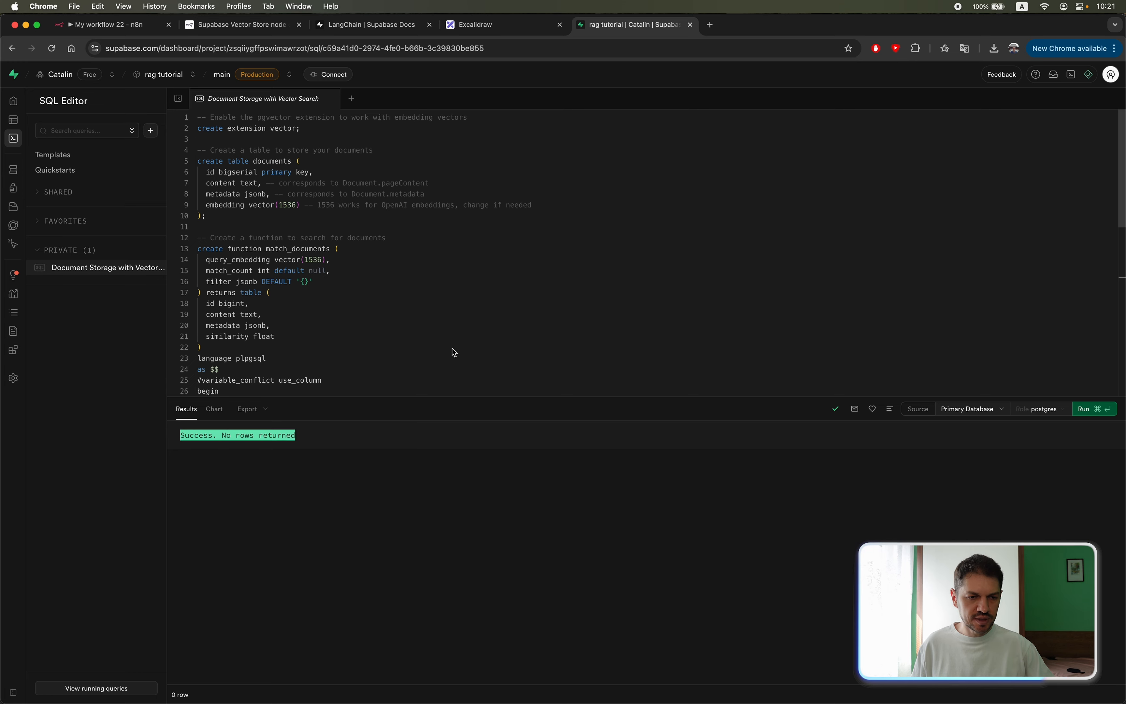
Inspect the documents table in the database schema view and in the Table Editor.
mouse_move(65, 123)
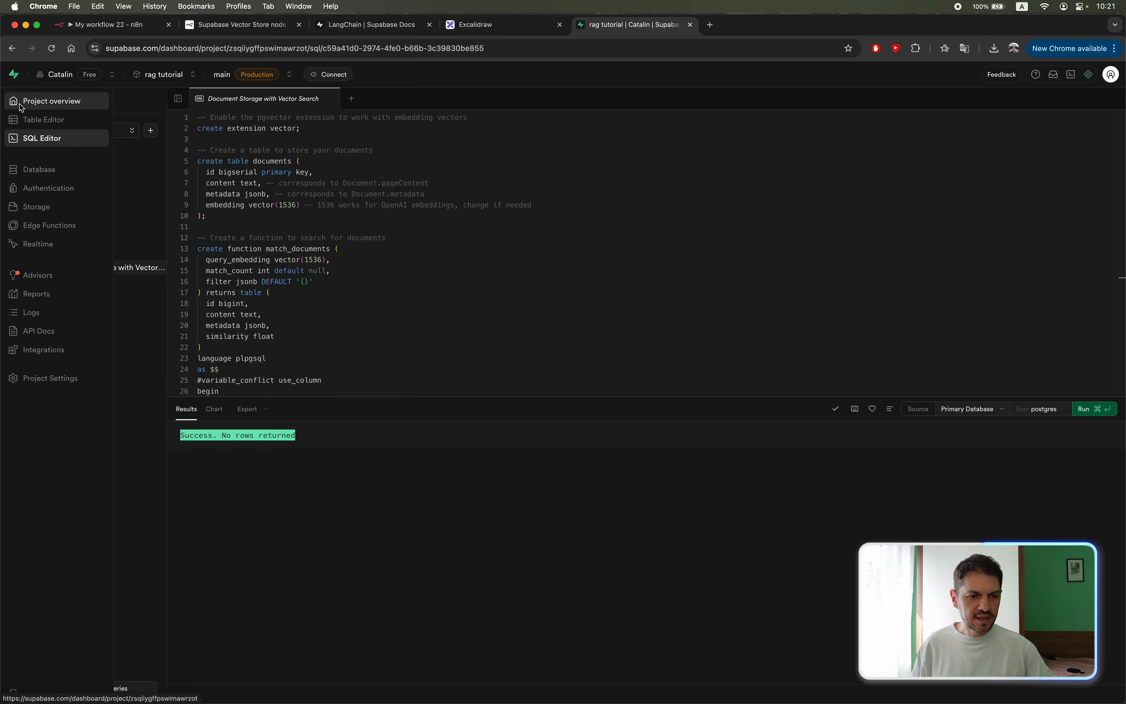
click(38, 169)
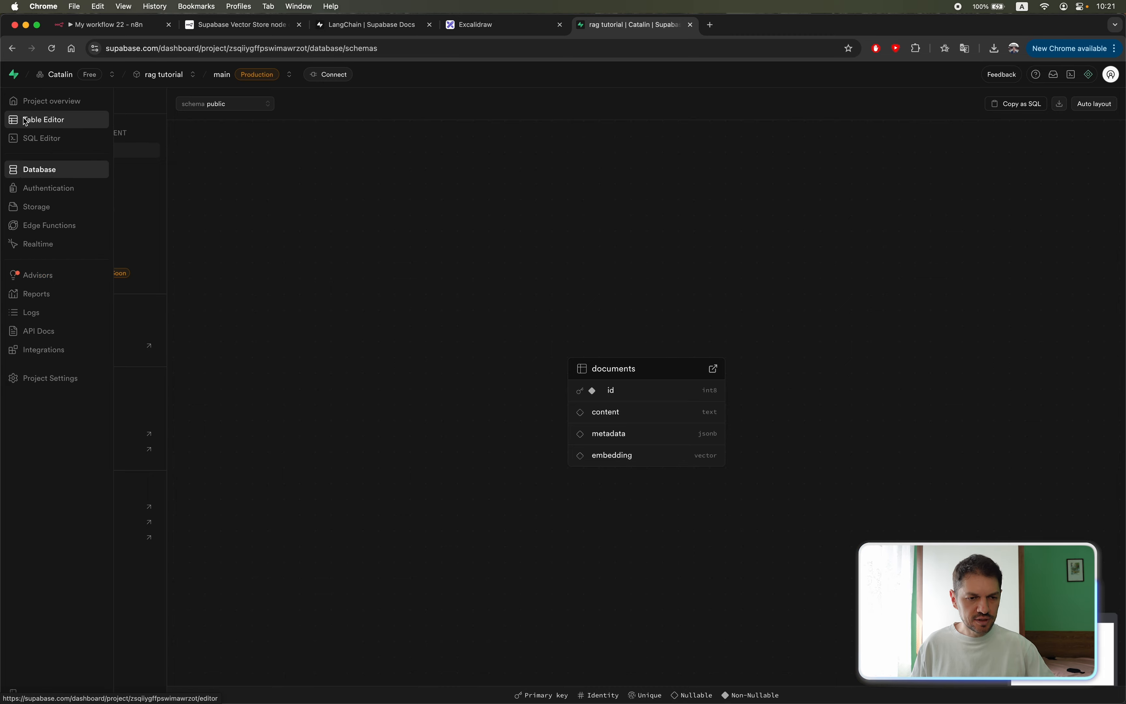
click(25, 120)
click(86, 197)
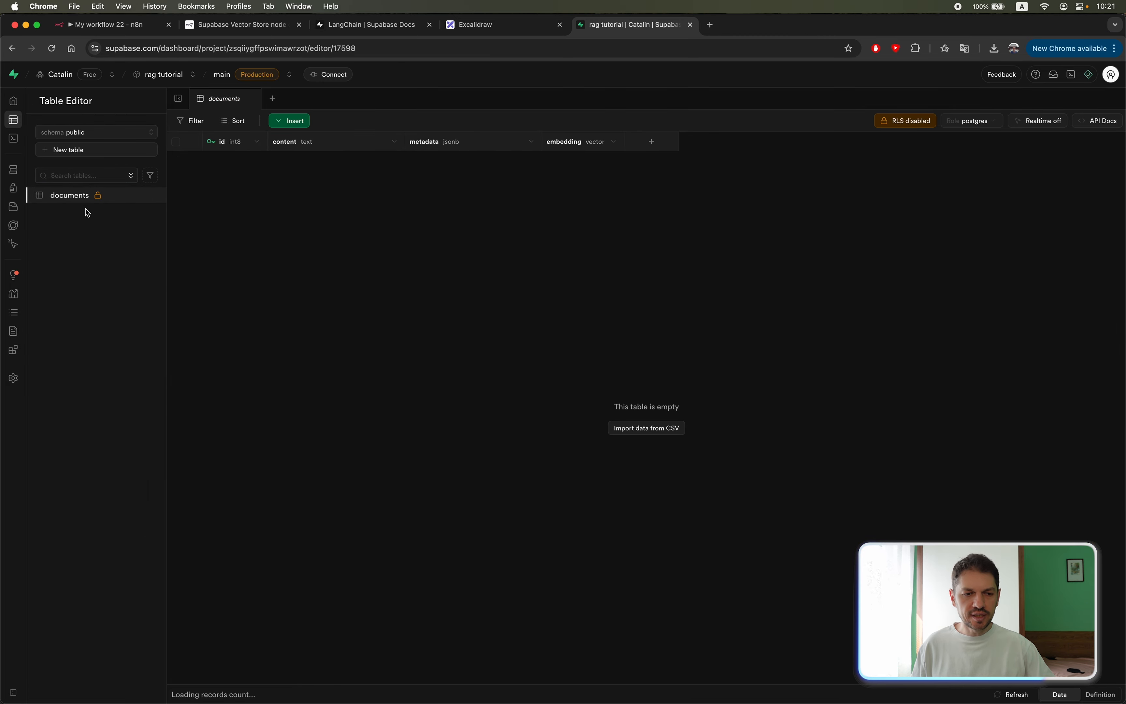
Switch back to n8n, reload the workflow page, and set the Supabase Vector Store node's Table Name to documents.
click(131, 29)
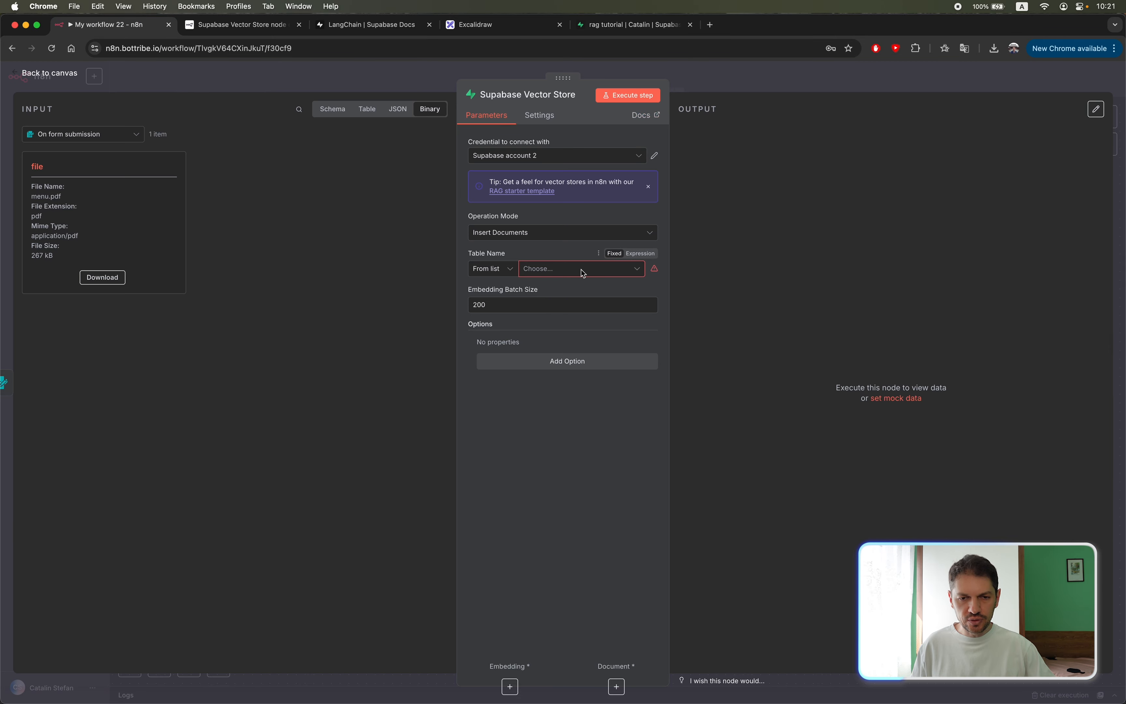
click(584, 273)
click(766, 120)
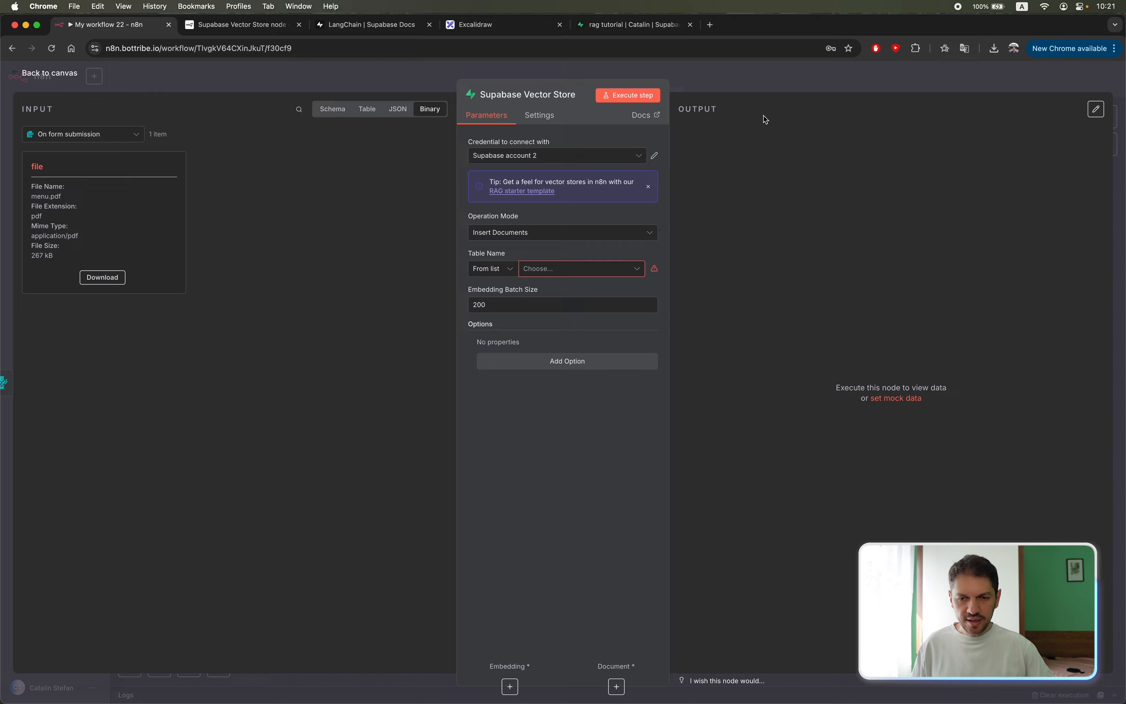
key(Escape)
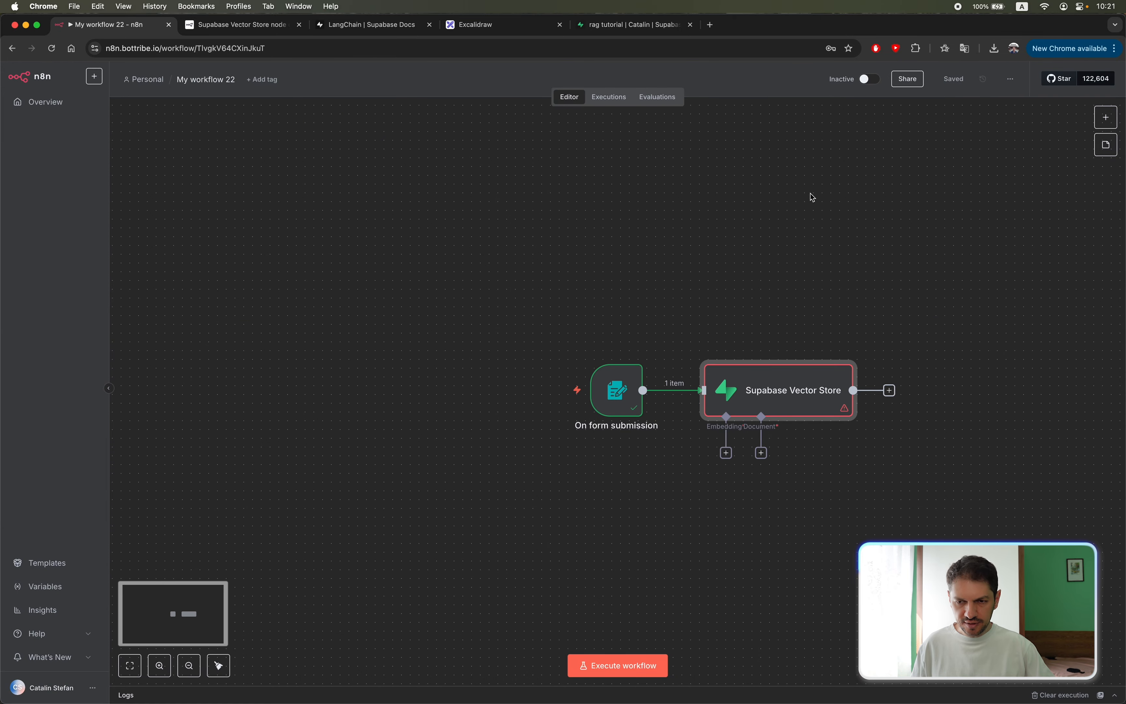
key(super+r)
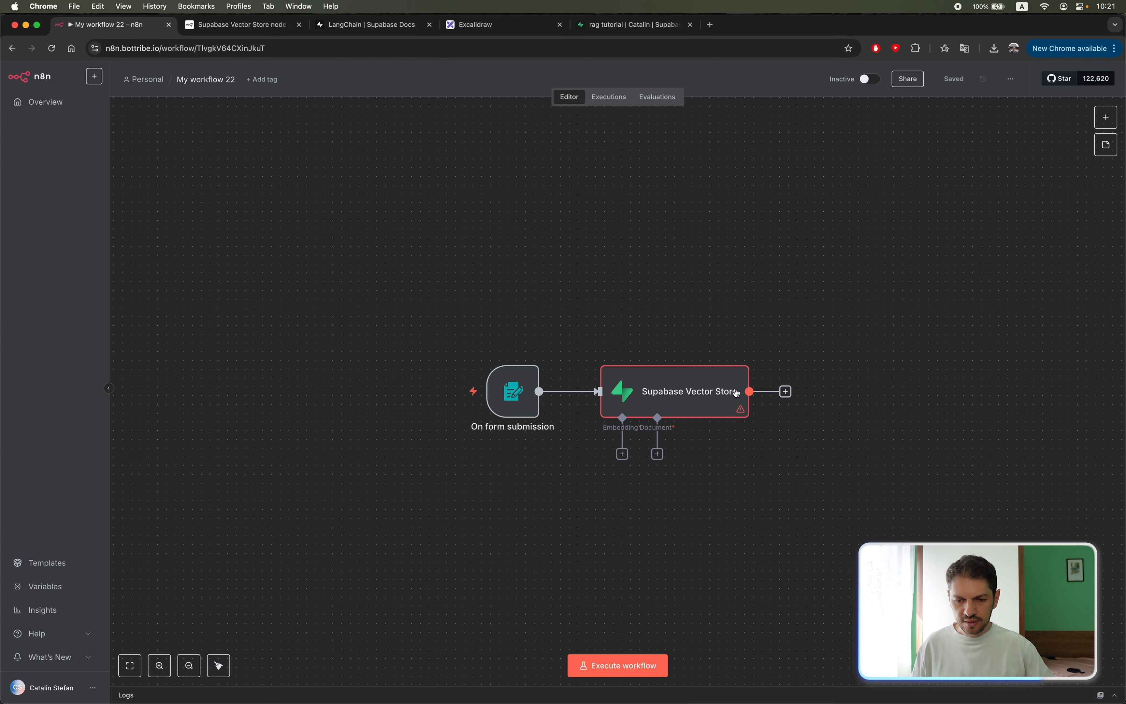
double_click(689, 387)
click(580, 270)
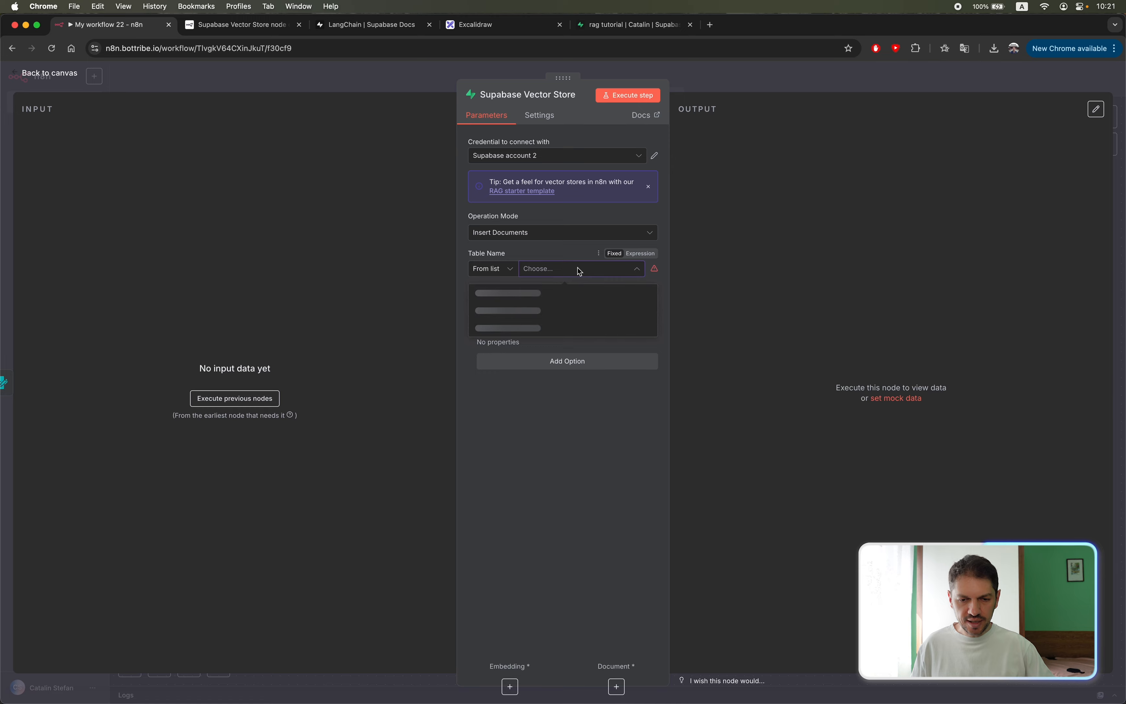
click(498, 298)
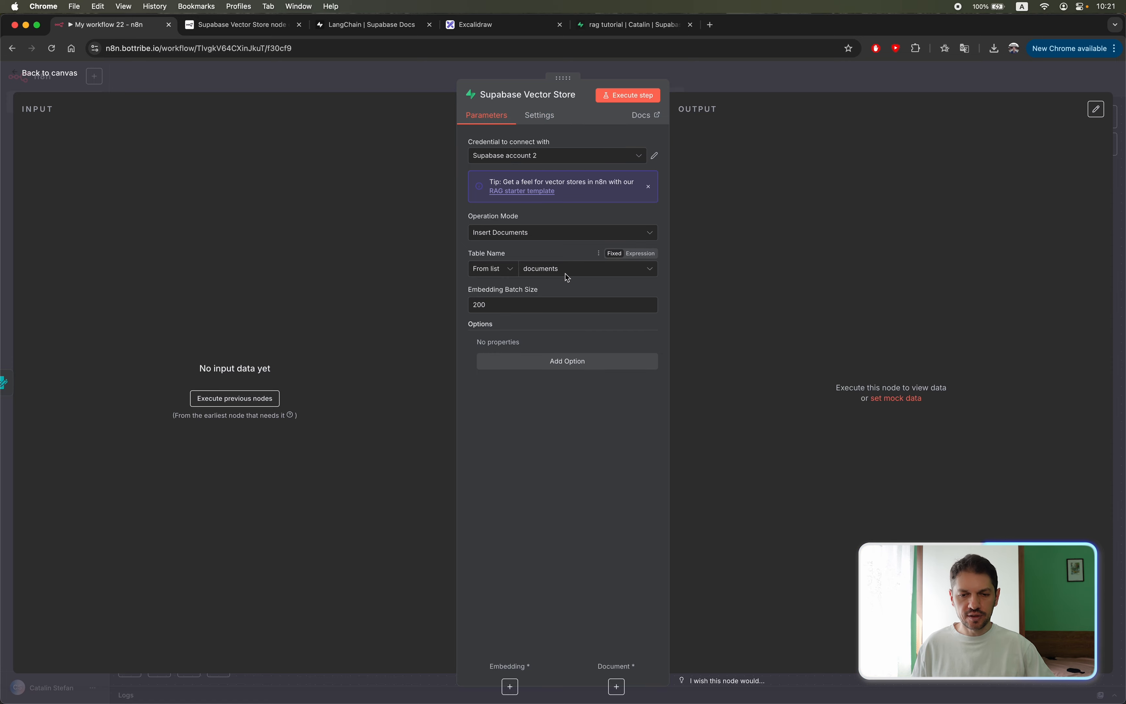
Attach an Embeddings OpenAI node using text-embedding-3-small to the Supabase Vector Store node's Embedding input.
click(427, 82)
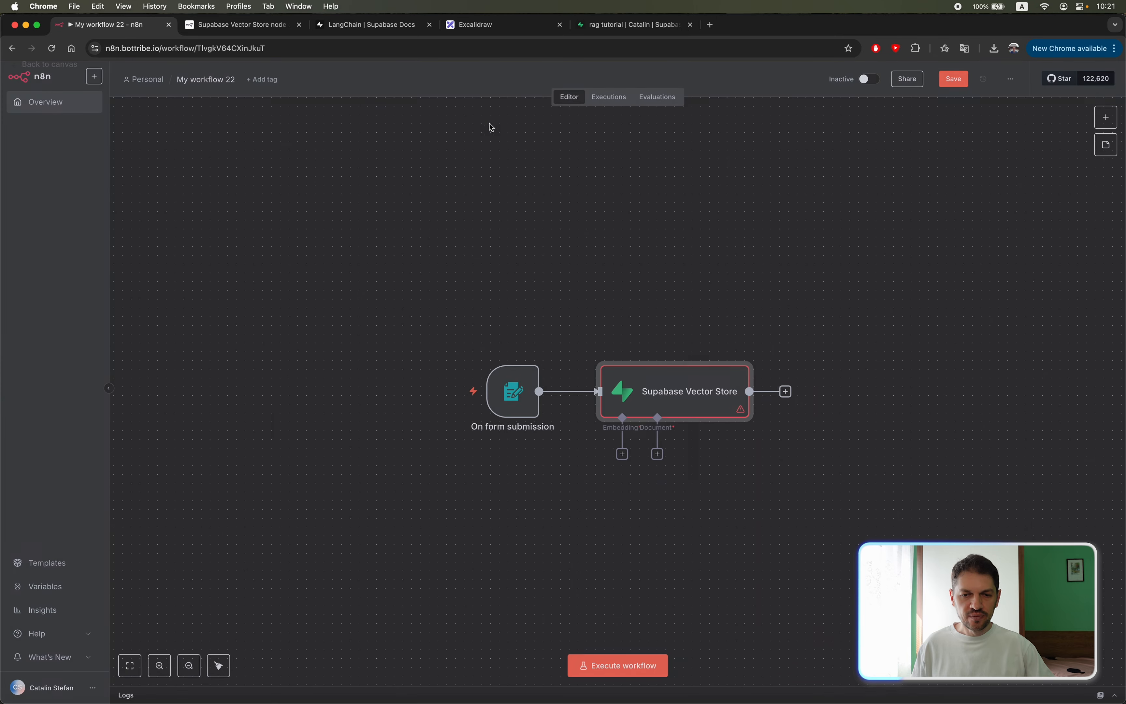
click(622, 455)
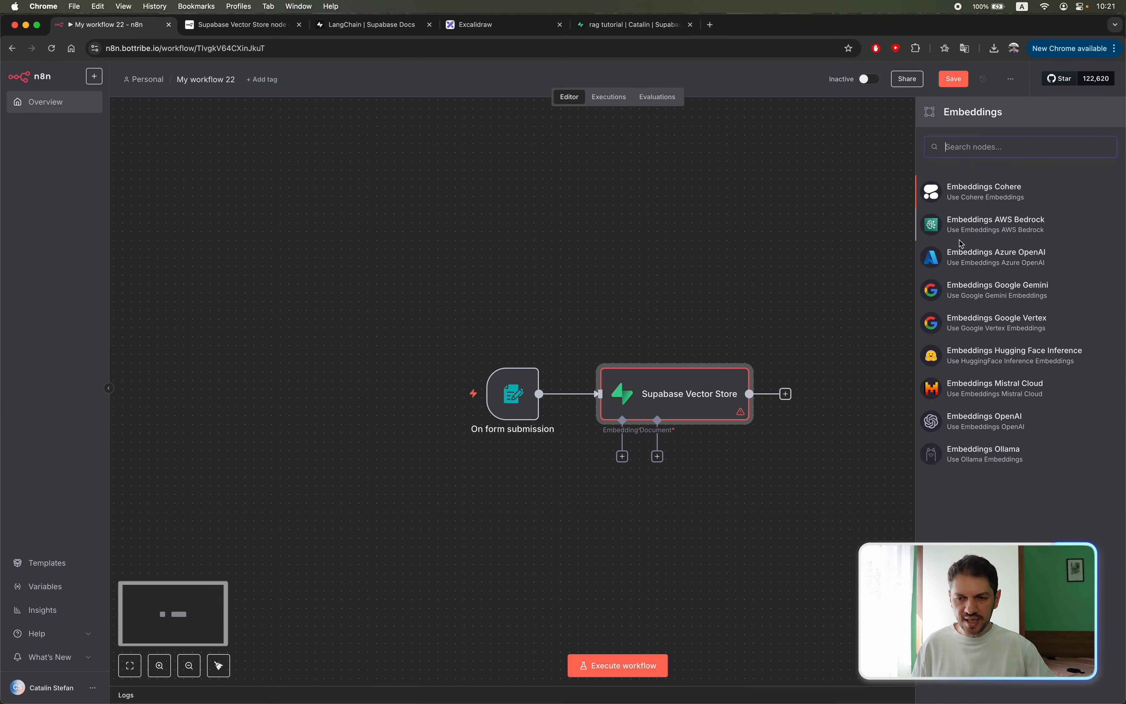
click(977, 426)
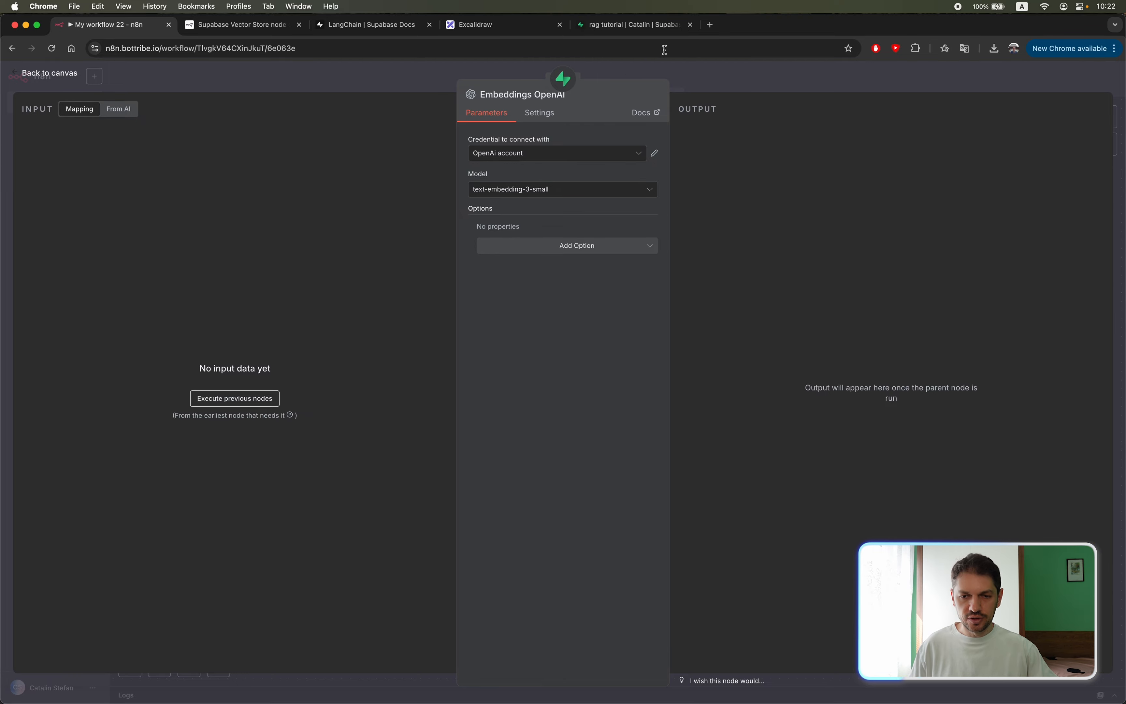
click(50, 73)
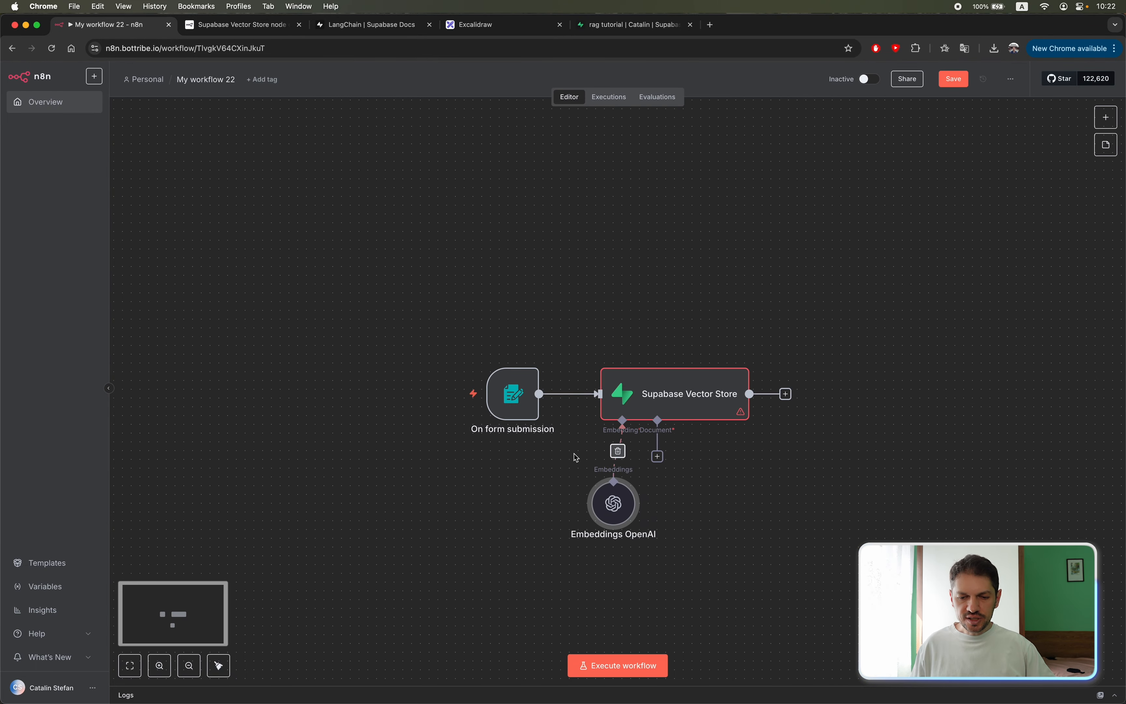
Attach a Default Data Loader to the Supabase Vector Store's Document input and set its Type of Data to Binary.
click(658, 457)
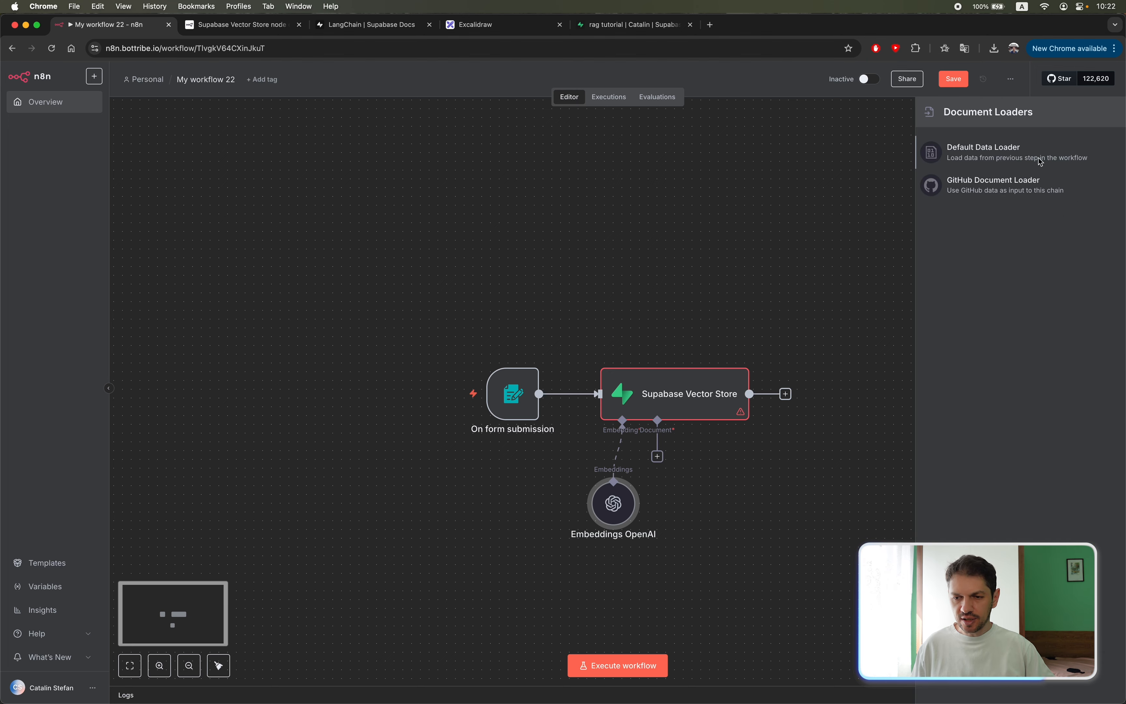
click(979, 154)
click(615, 193)
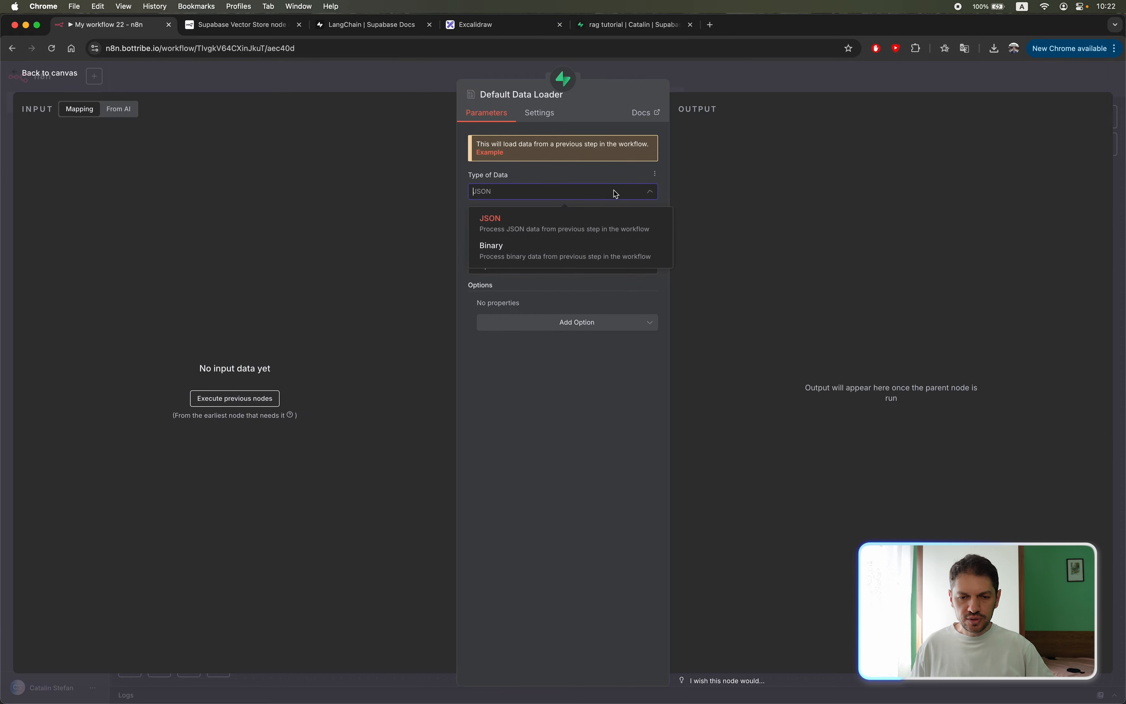
click(512, 249)
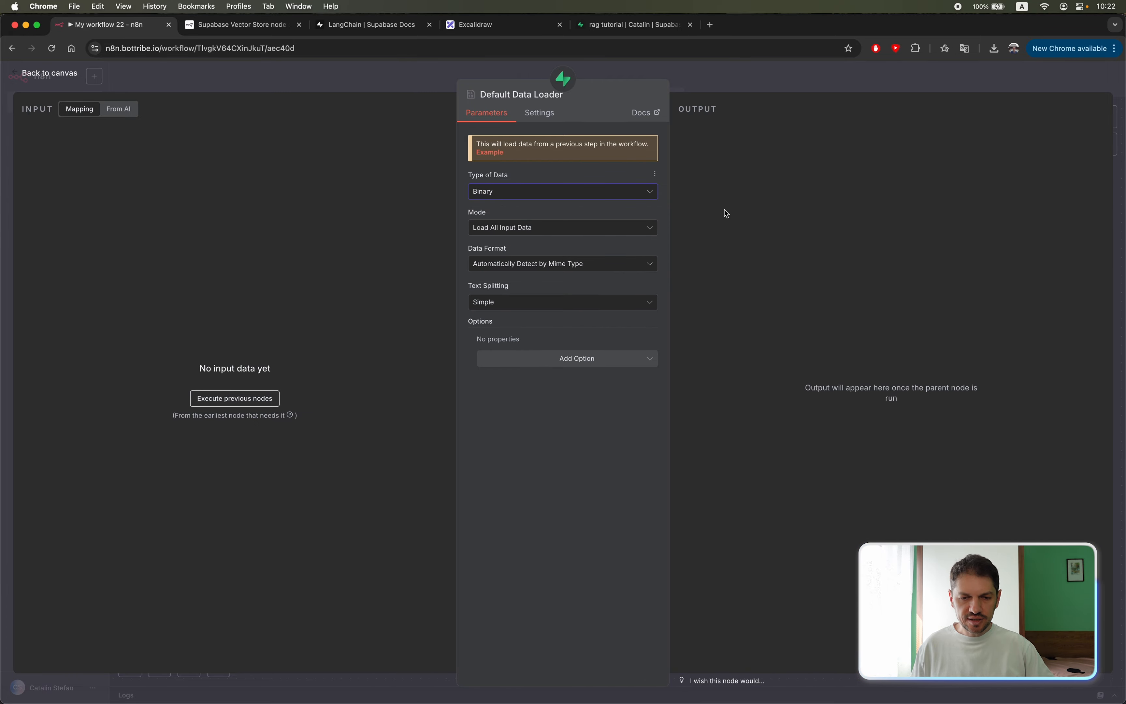
key(Escape)
Space the Embeddings OpenAI and Default Data Loader nodes apart in a level row beneath the vector store, and save the workflow.
scroll(844, 452, down, 1)
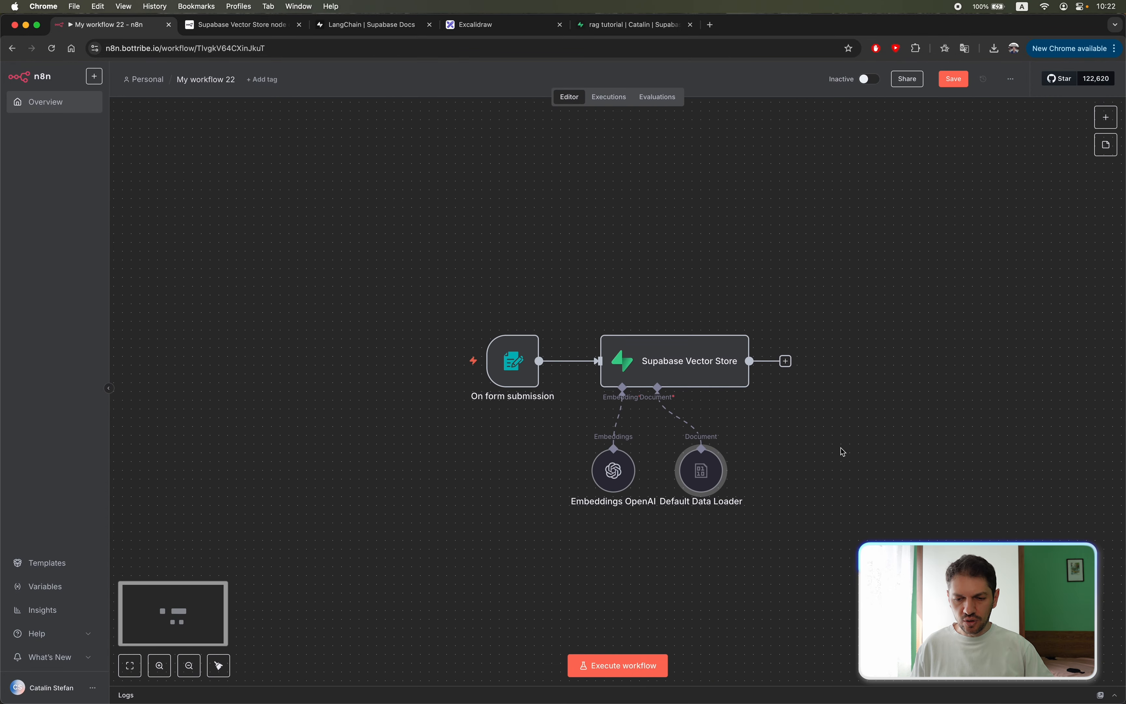
drag(712, 481, 747, 472)
click(871, 429)
scroll(838, 426, down, 2)
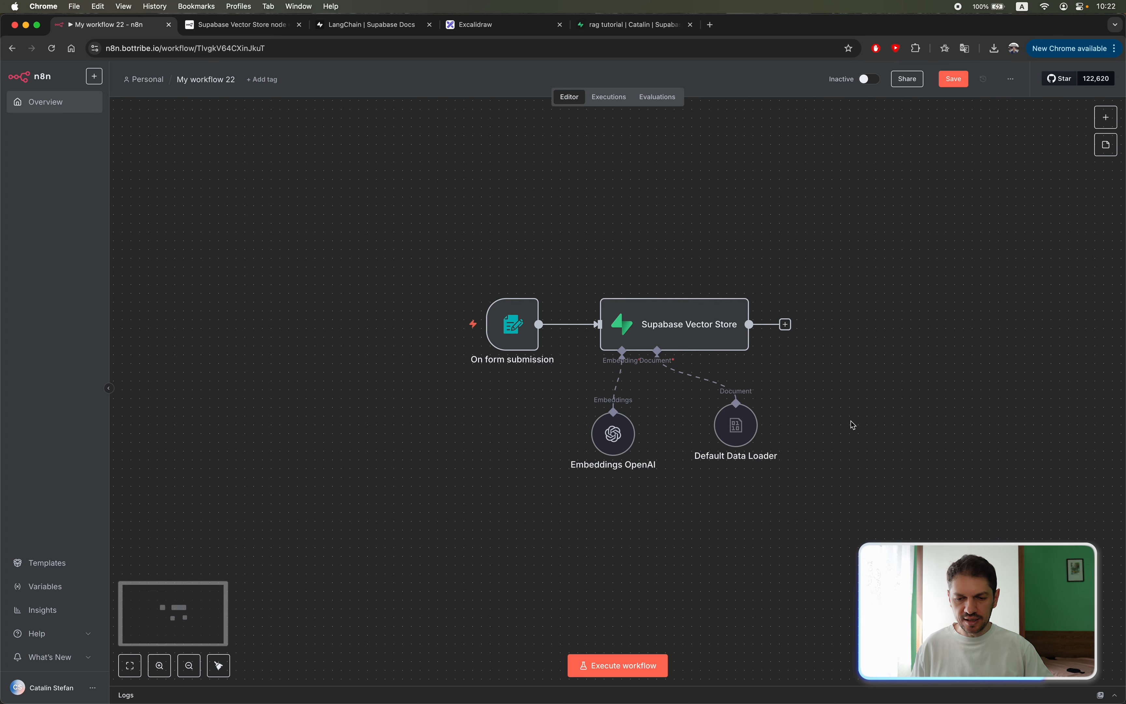
click(933, 331)
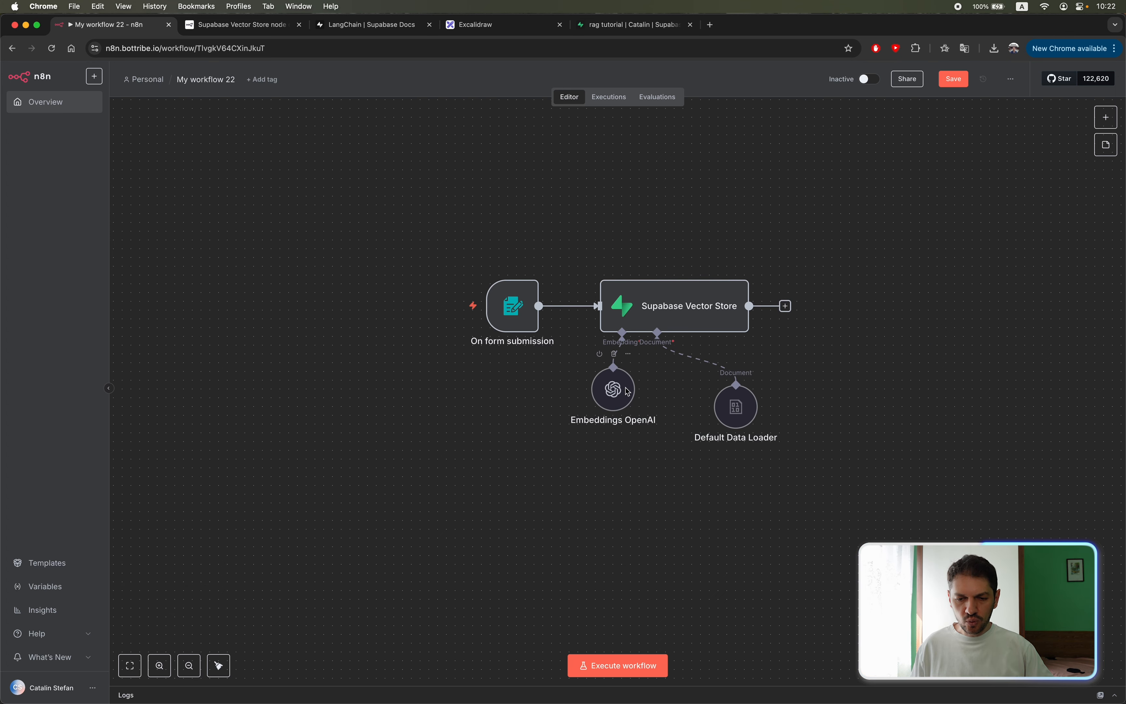
drag(613, 389, 613, 406)
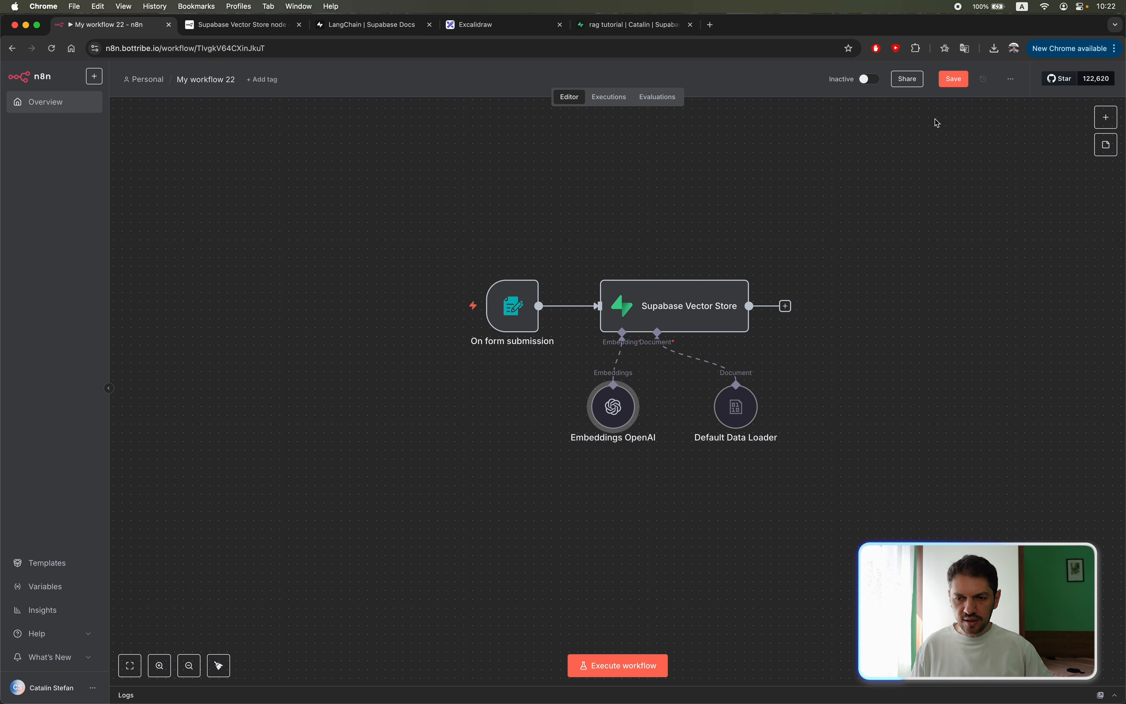
key(super+s)
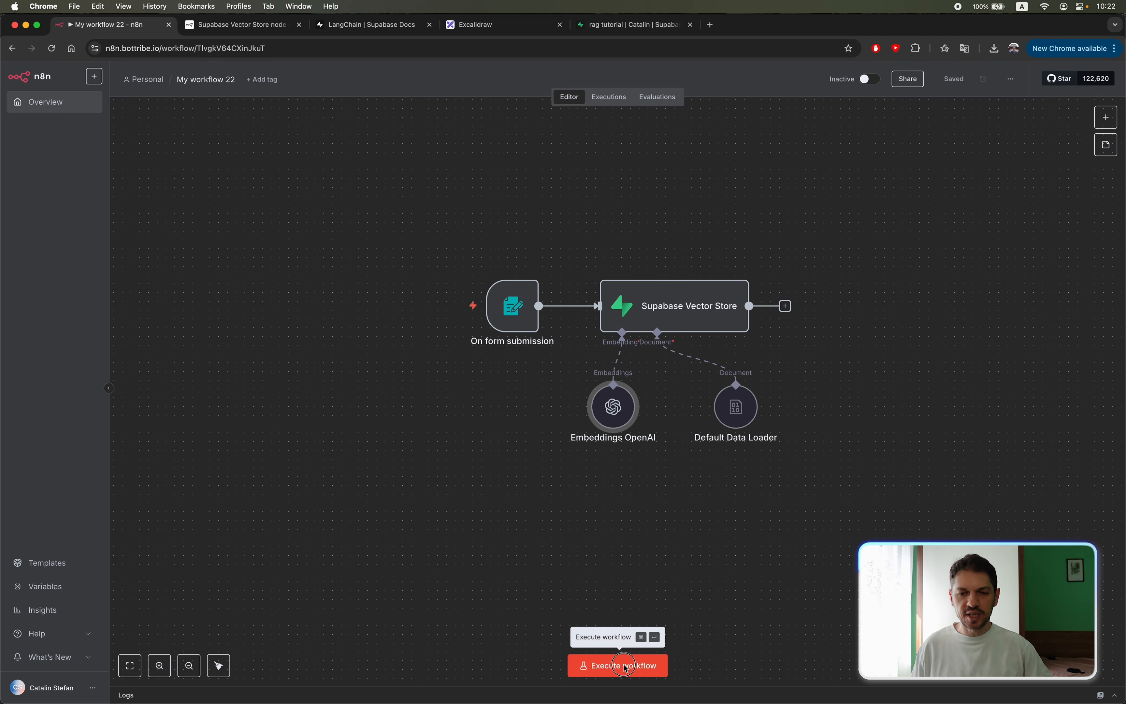
Execute the workflow, submit a file through the test form, and close the form window.
click(626, 668)
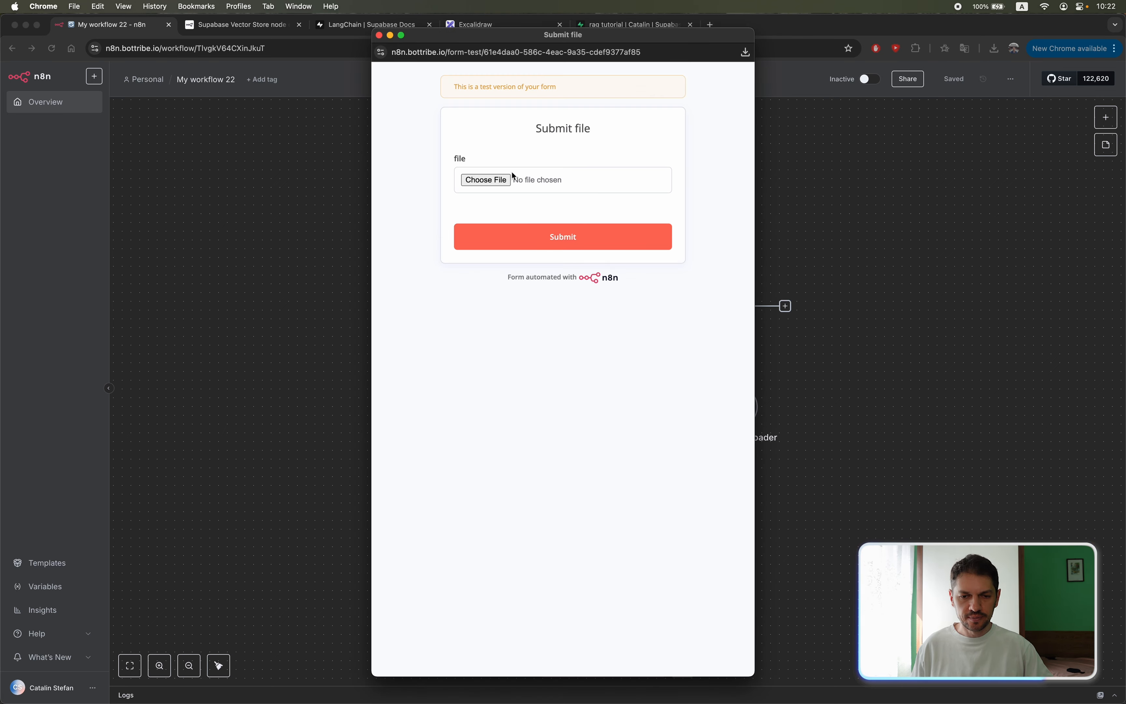
click(502, 179)
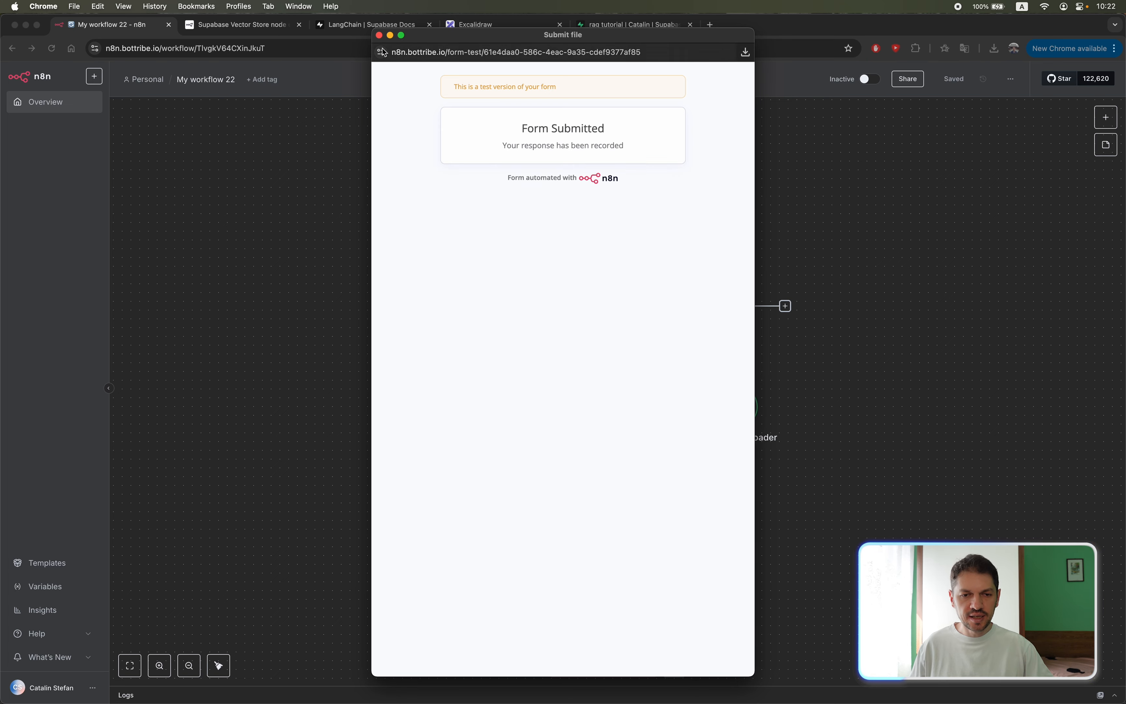
click(380, 35)
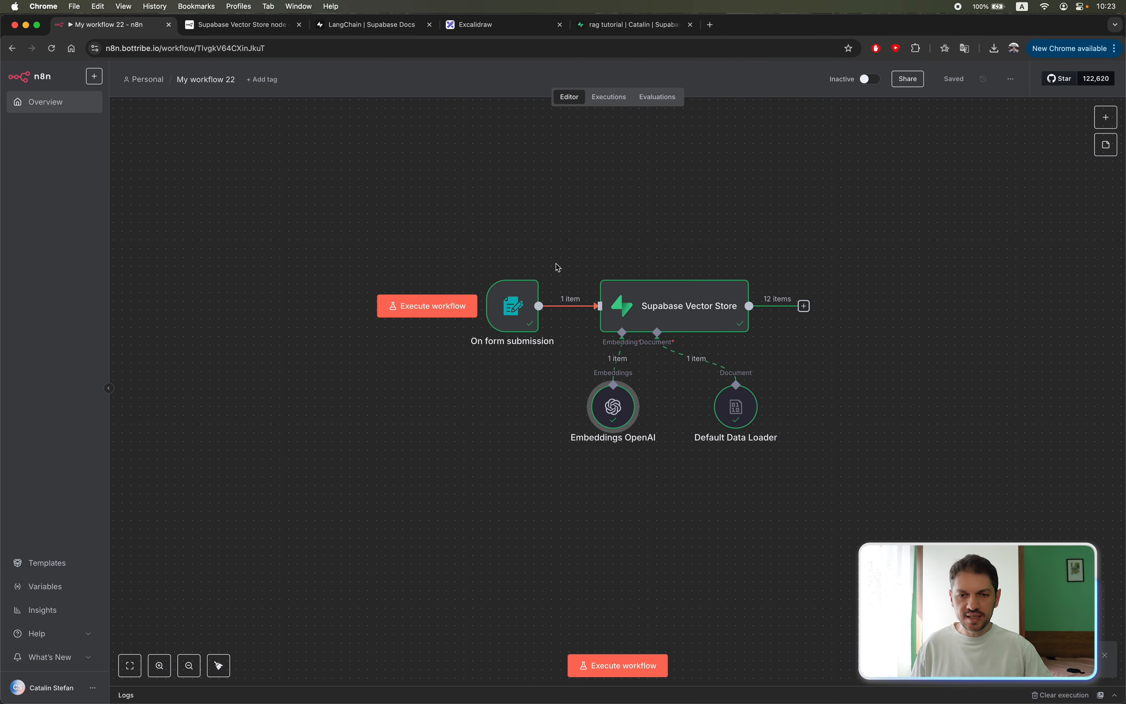
Check the rows in Supabase's documents table, and inspect the Embeddings OpenAI node's data and available options back in n8n.
key(super+5)
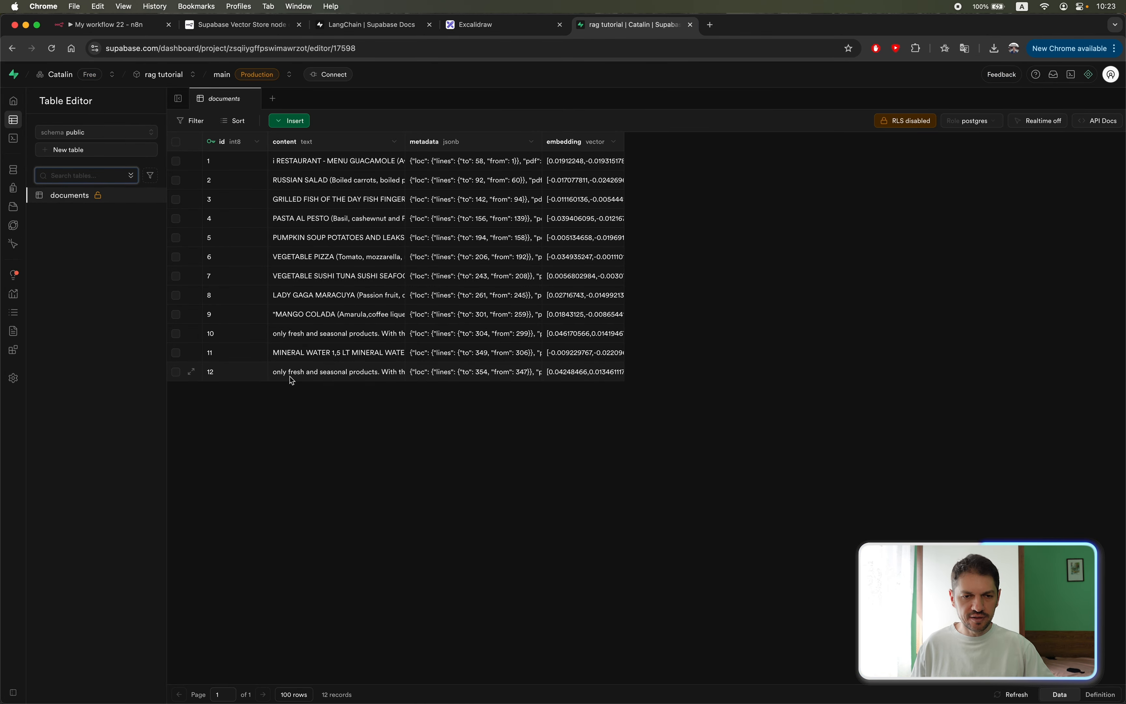
click(135, 25)
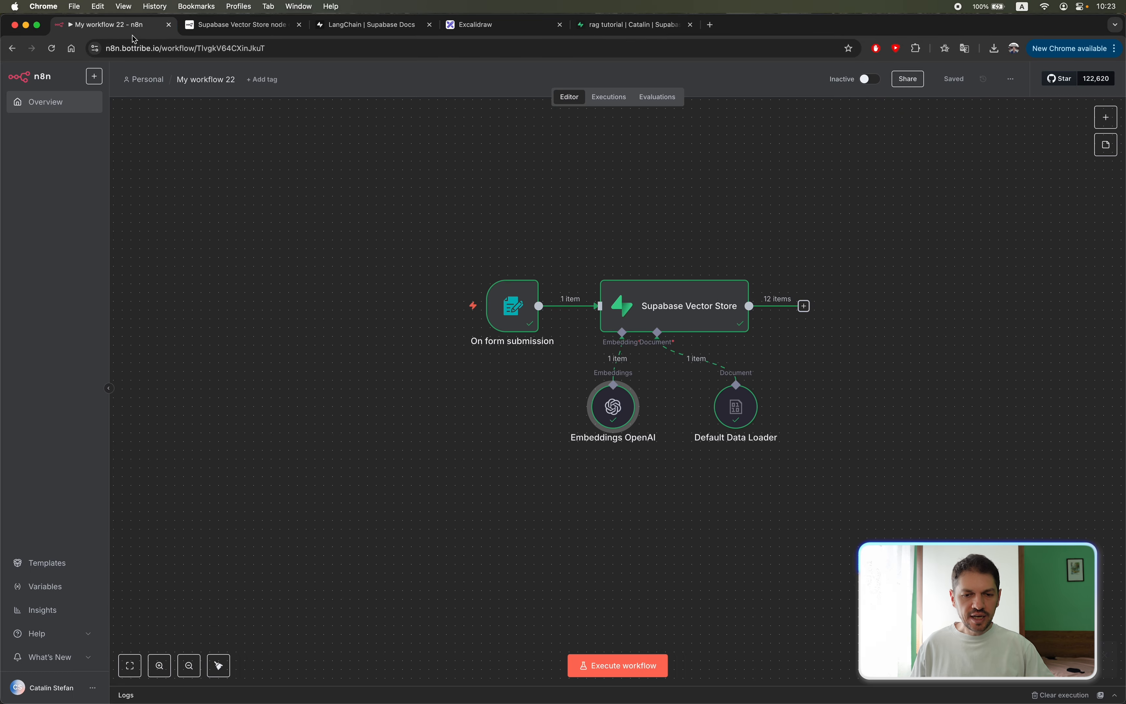
double_click(604, 418)
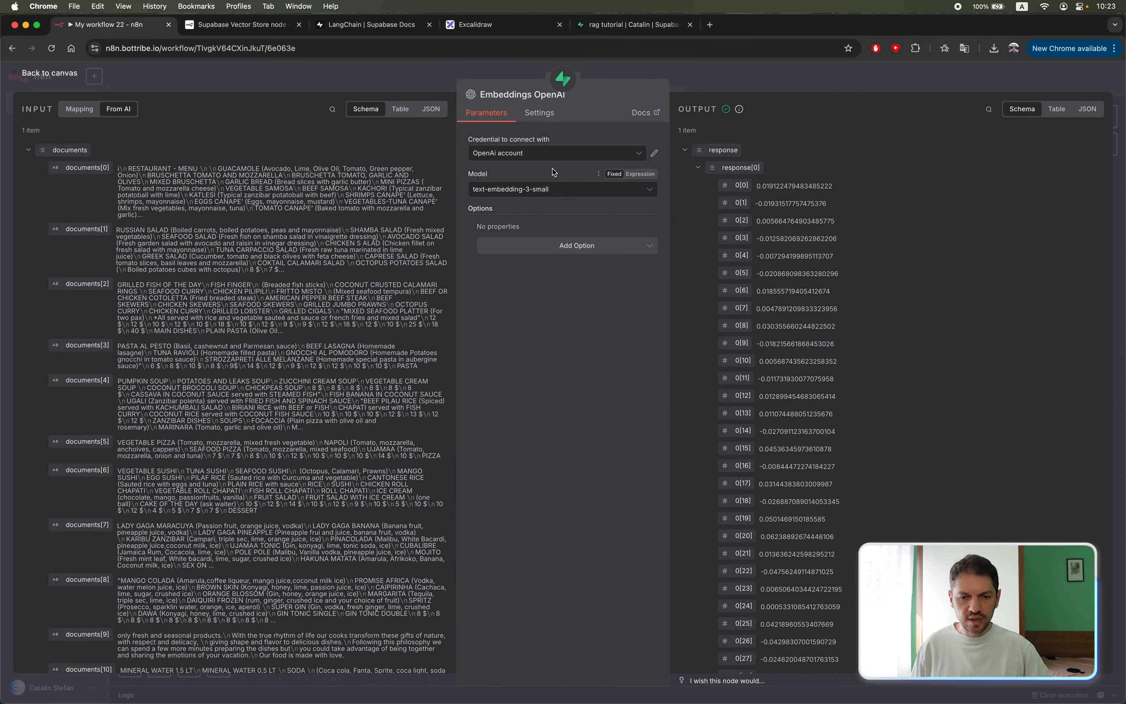
click(563, 247)
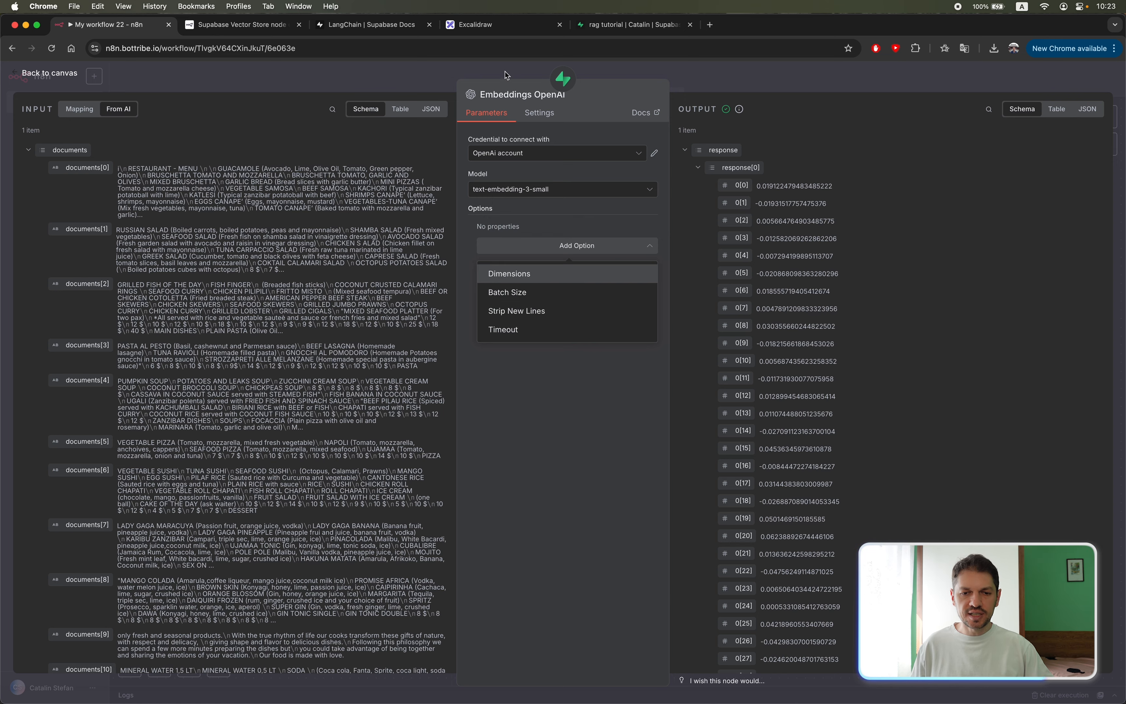
click(409, 78)
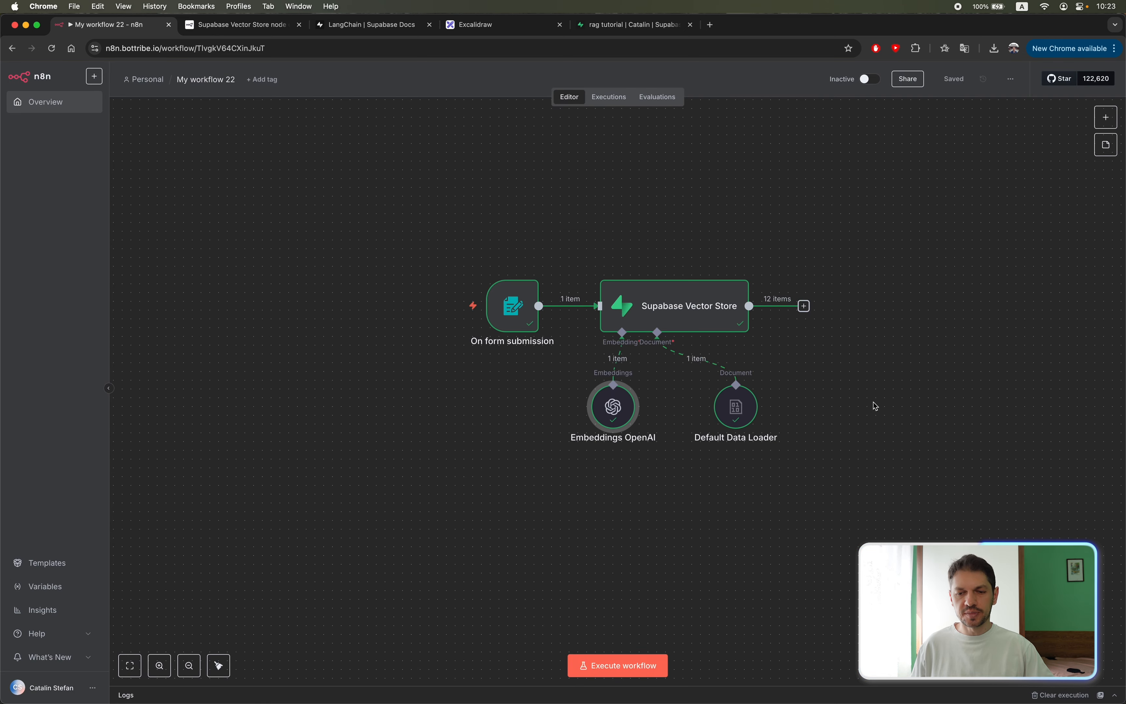
Review the documents table in Supabase once more and return to the n8n workflow.
scroll(687, 454, down, 2)
scroll(687, 454, right, 2)
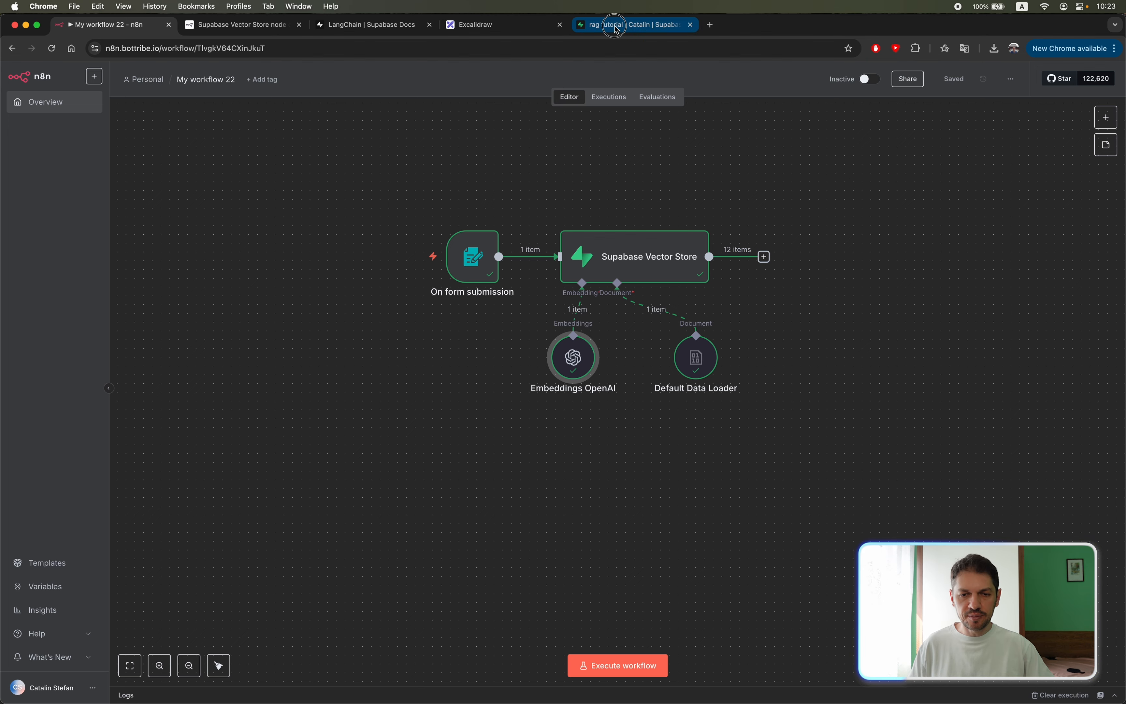
click(633, 25)
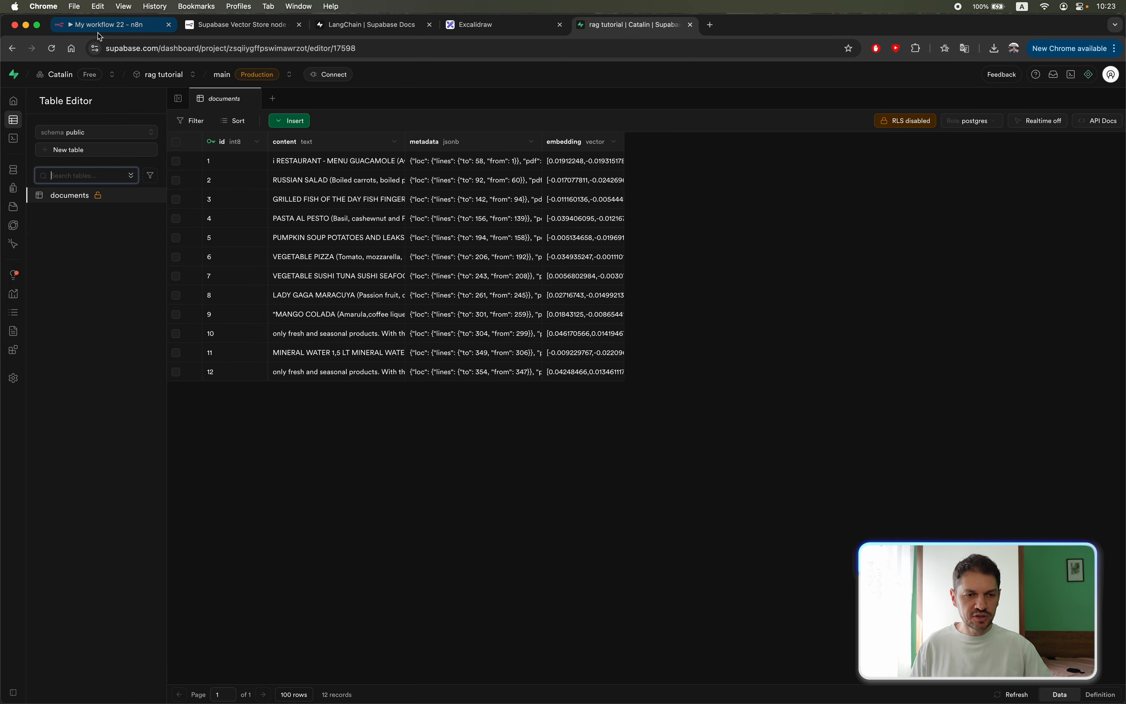
click(107, 25)
Add a Chat Trigger to the workflow and place it below the On form submission node.
scroll(459, 375, right, 1)
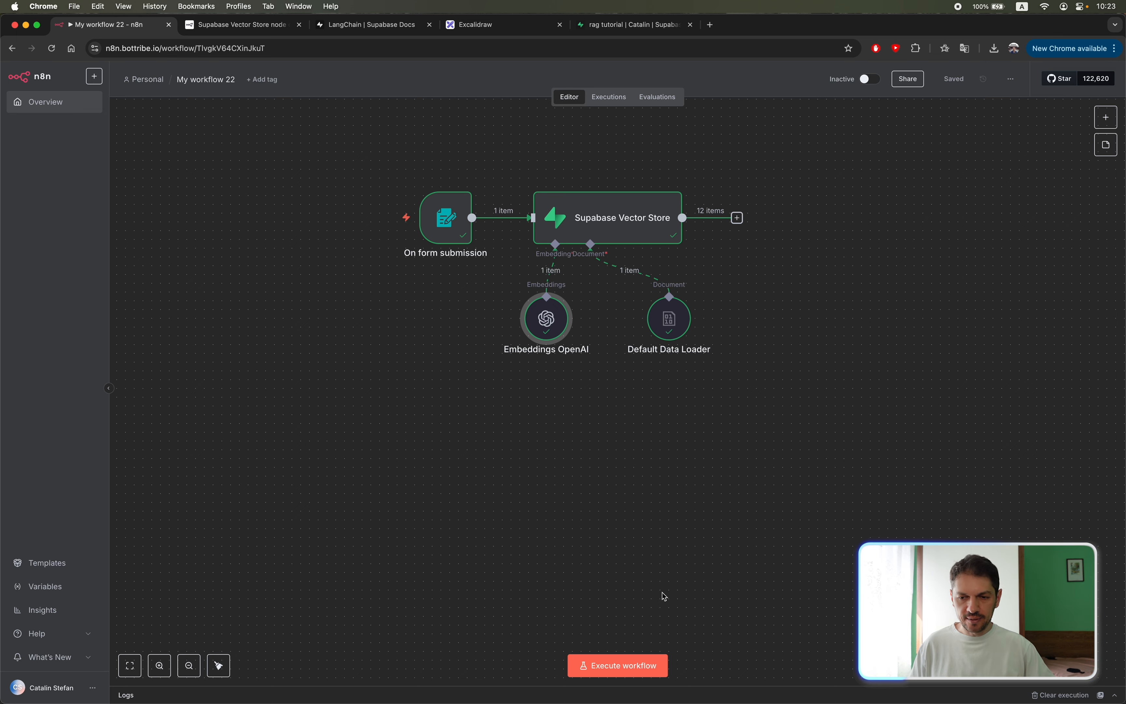
click(1107, 117)
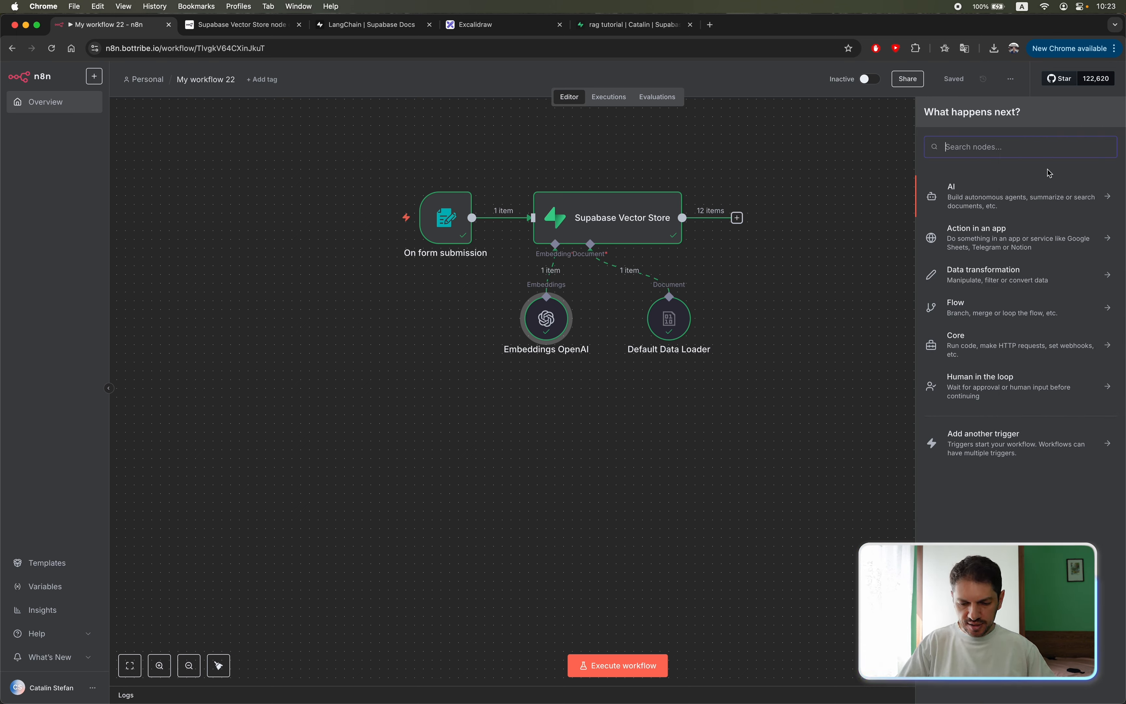
text(chat)
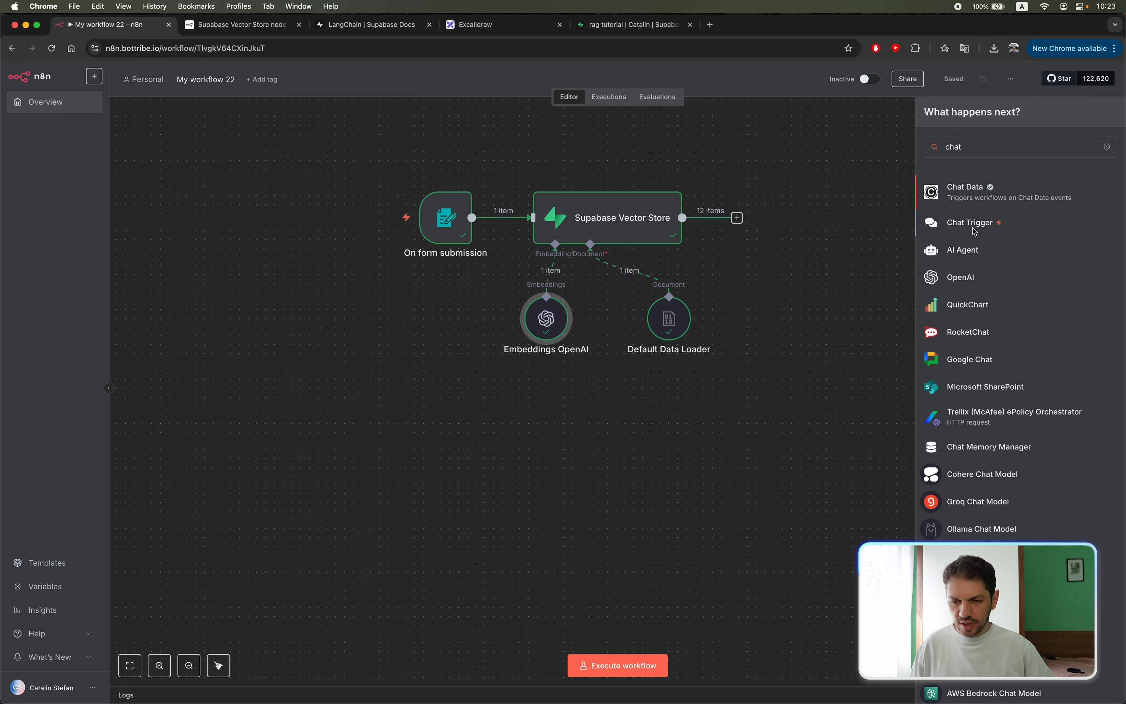
click(976, 228)
click(374, 81)
drag(764, 405, 447, 468)
click(649, 428)
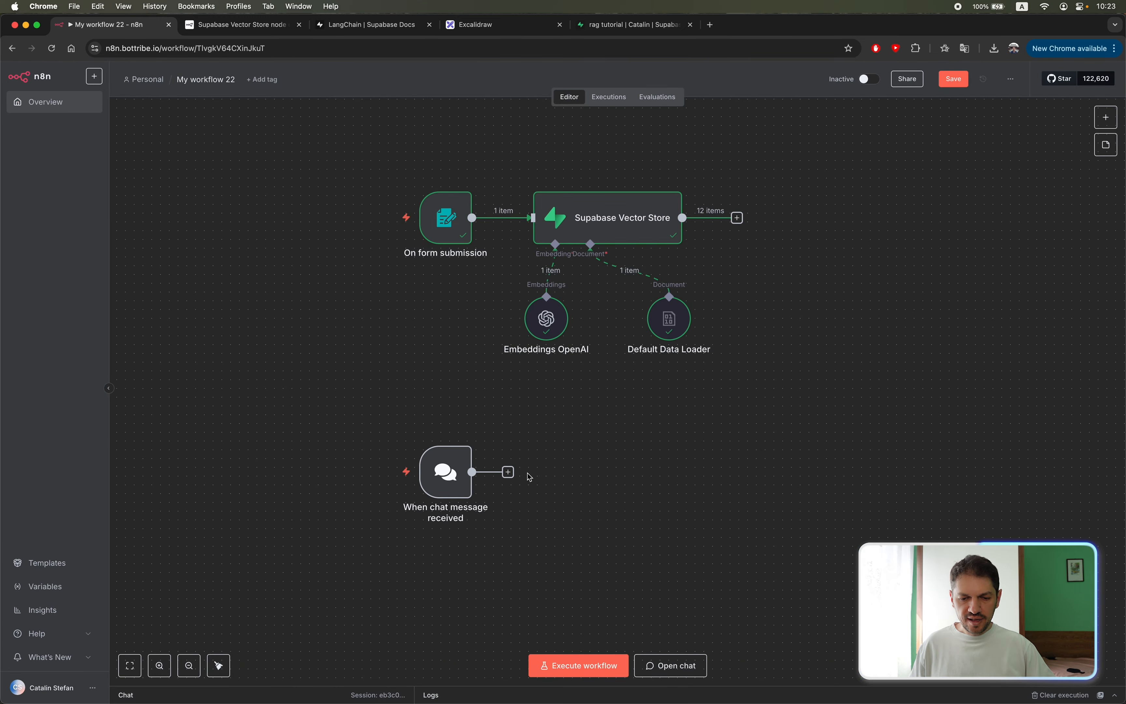
Add an AI Agent connected to the When chat message received trigger, with the connected chat trigger as its prompt source.
click(508, 472)
click(982, 205)
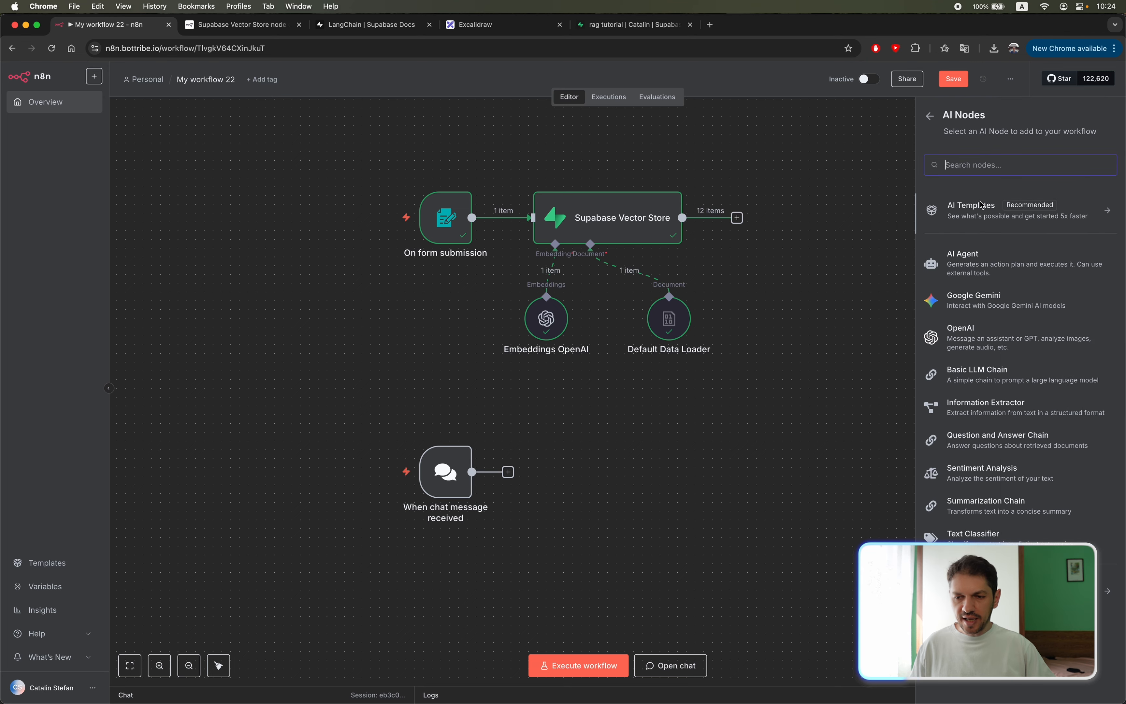
click(974, 265)
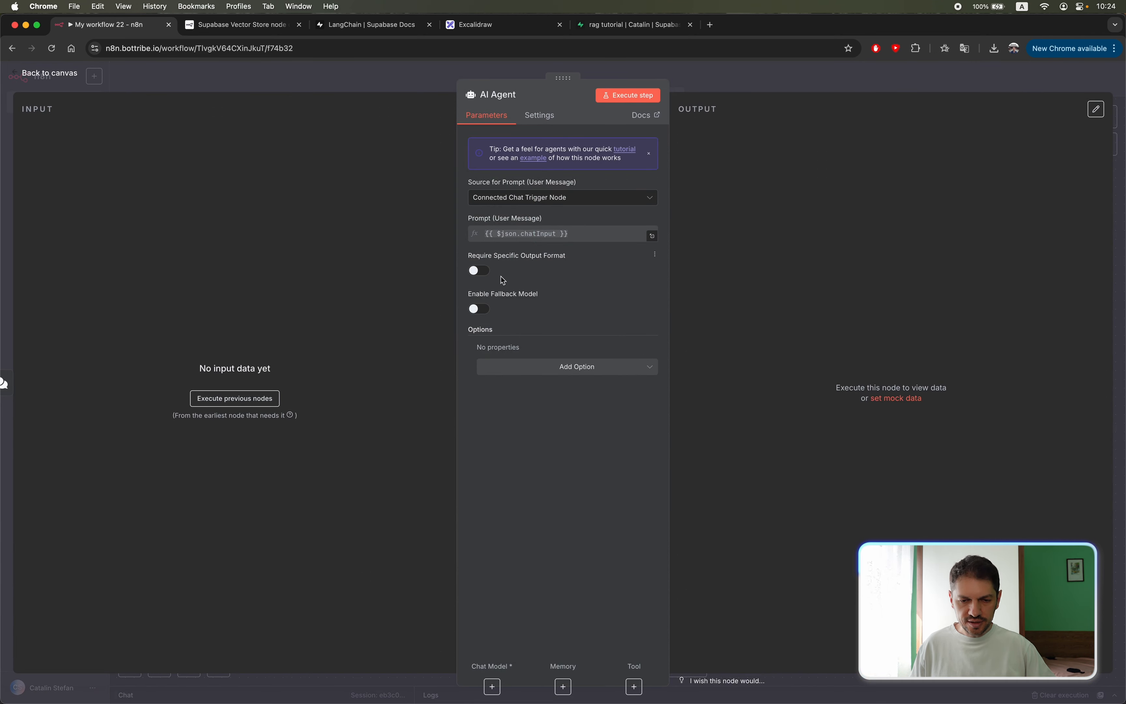
click(731, 75)
Attach an OpenAI Chat Model using gpt-4.1-mini to the AI Agent and move it closer beneath the agent.
click(556, 535)
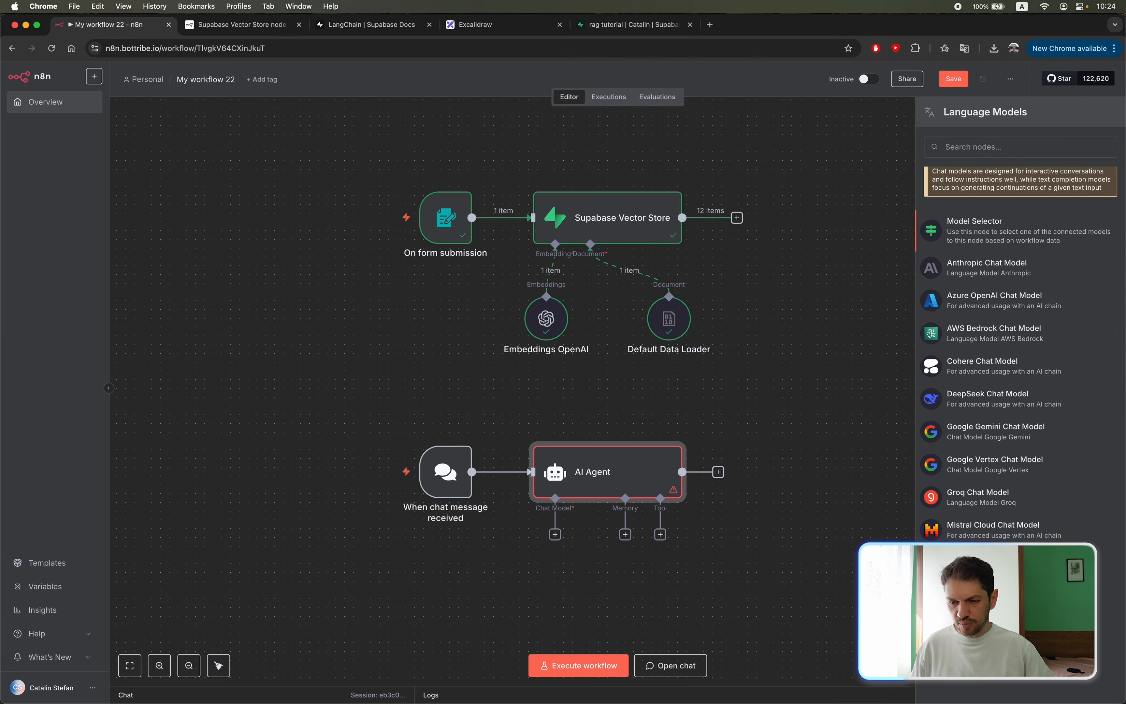
click(970, 596)
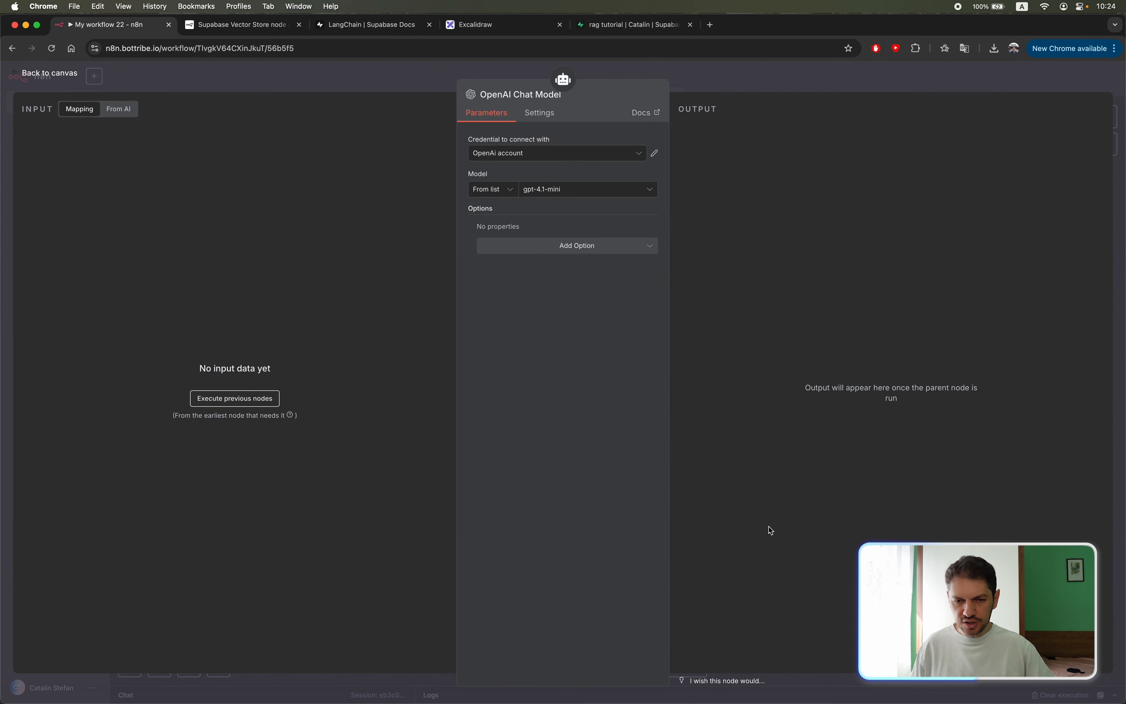
click(603, 190)
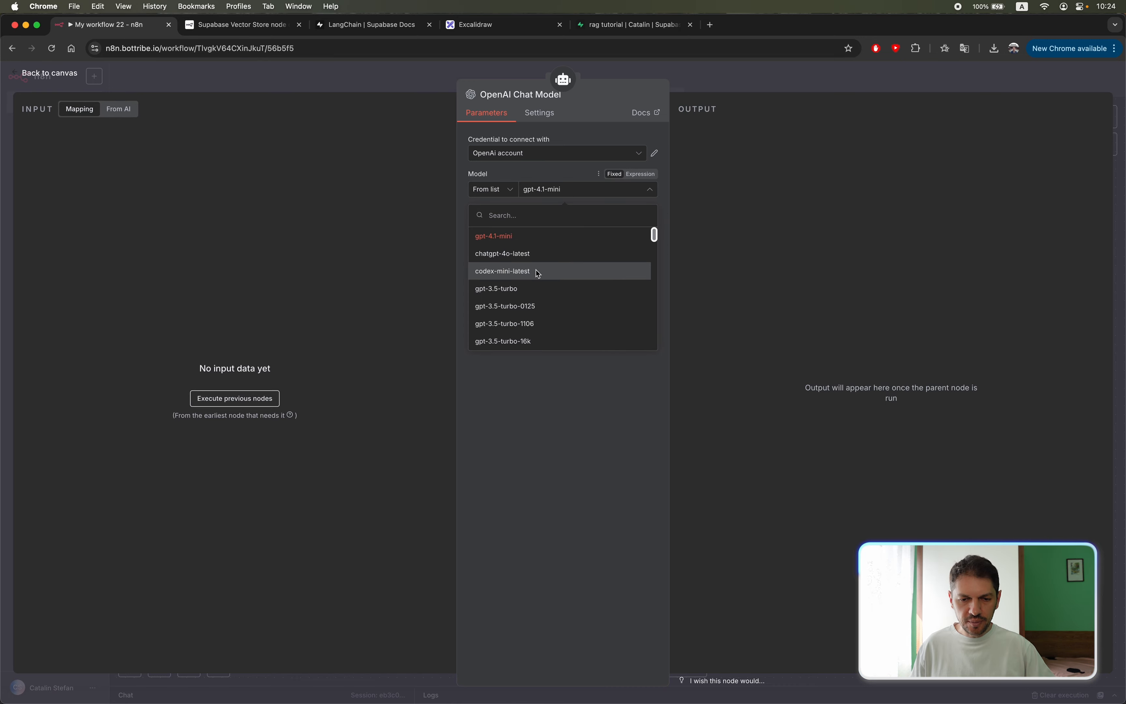
scroll(538, 273, down, 5)
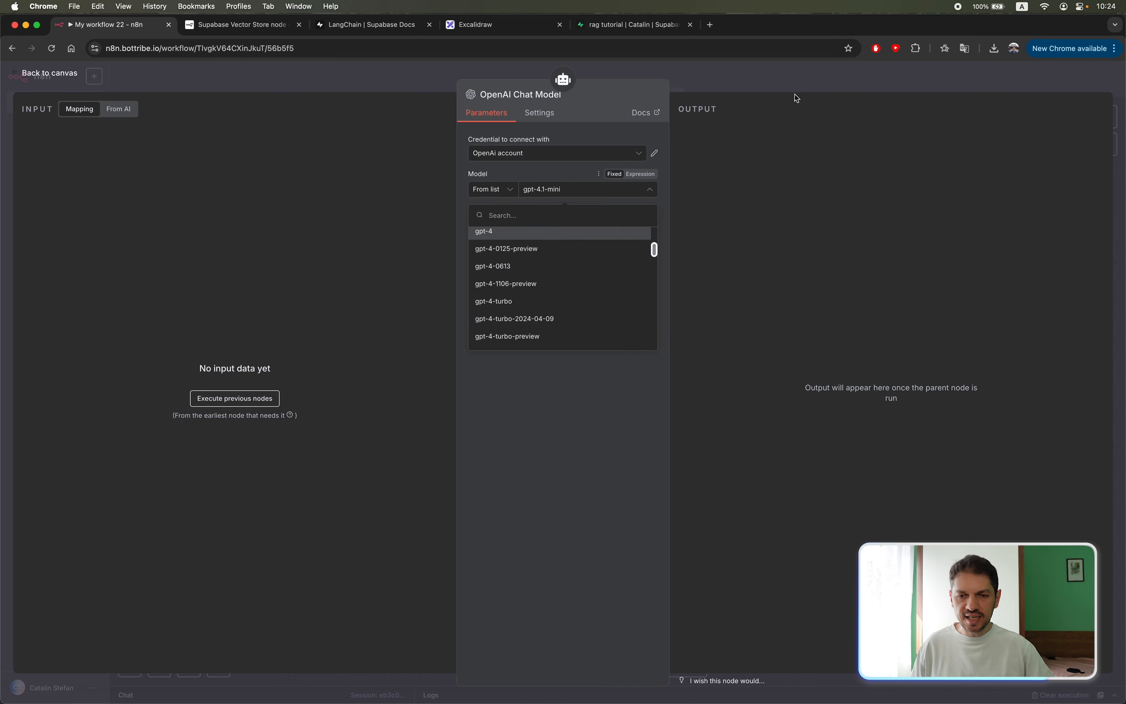
click(741, 78)
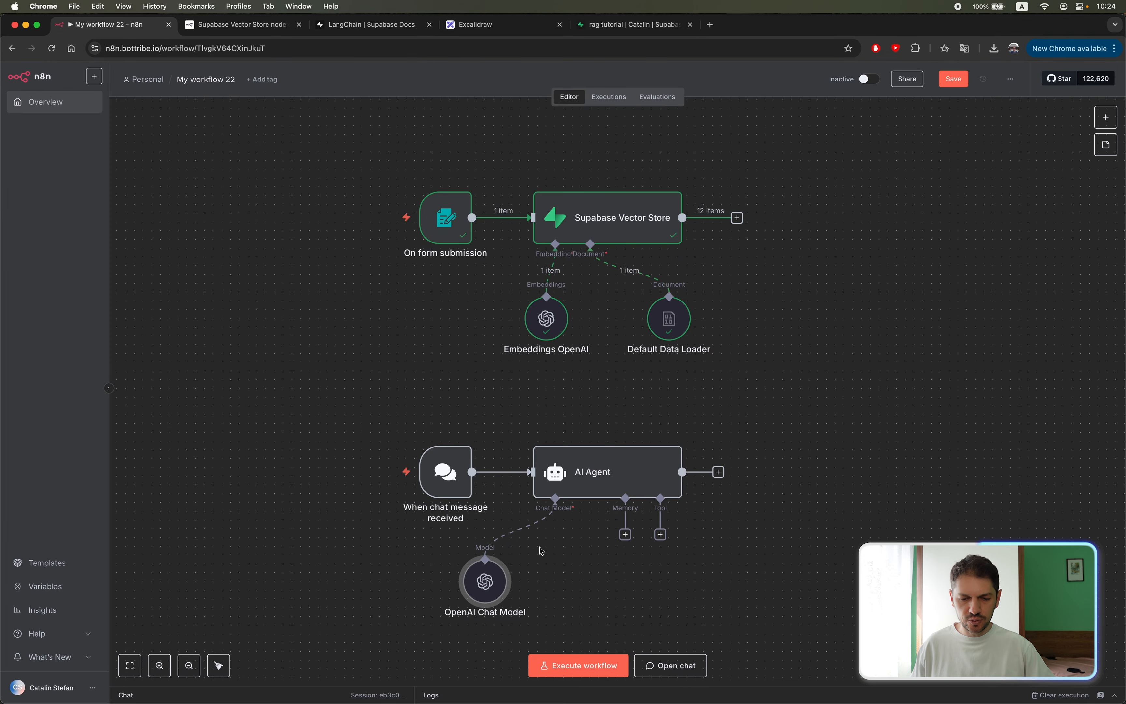
drag(485, 589, 511, 597)
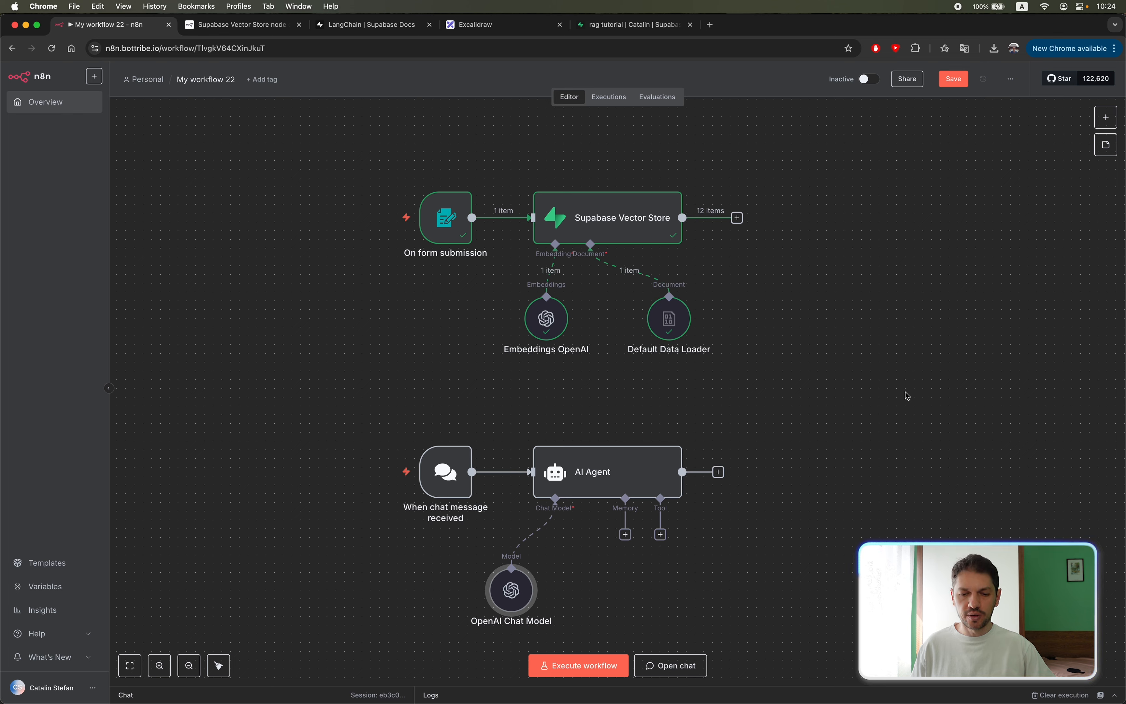
Add a Supabase Vector Store tool to the AI Agent, retrieving from the documents table.
click(660, 534)
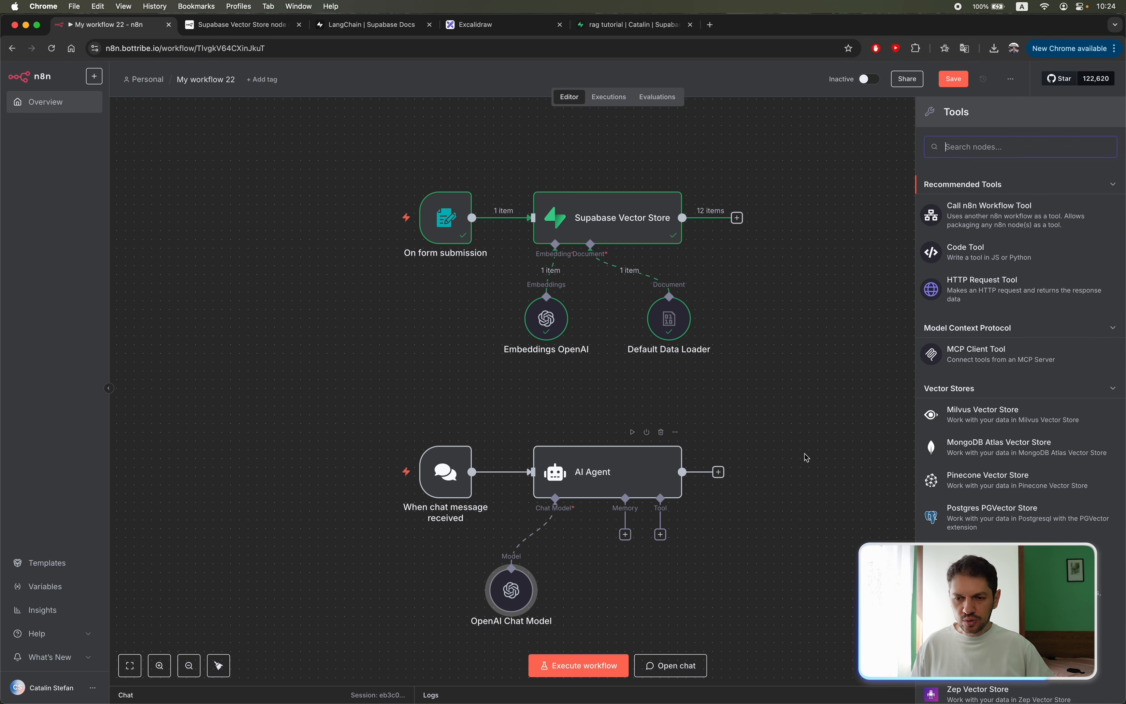
text(supaba)
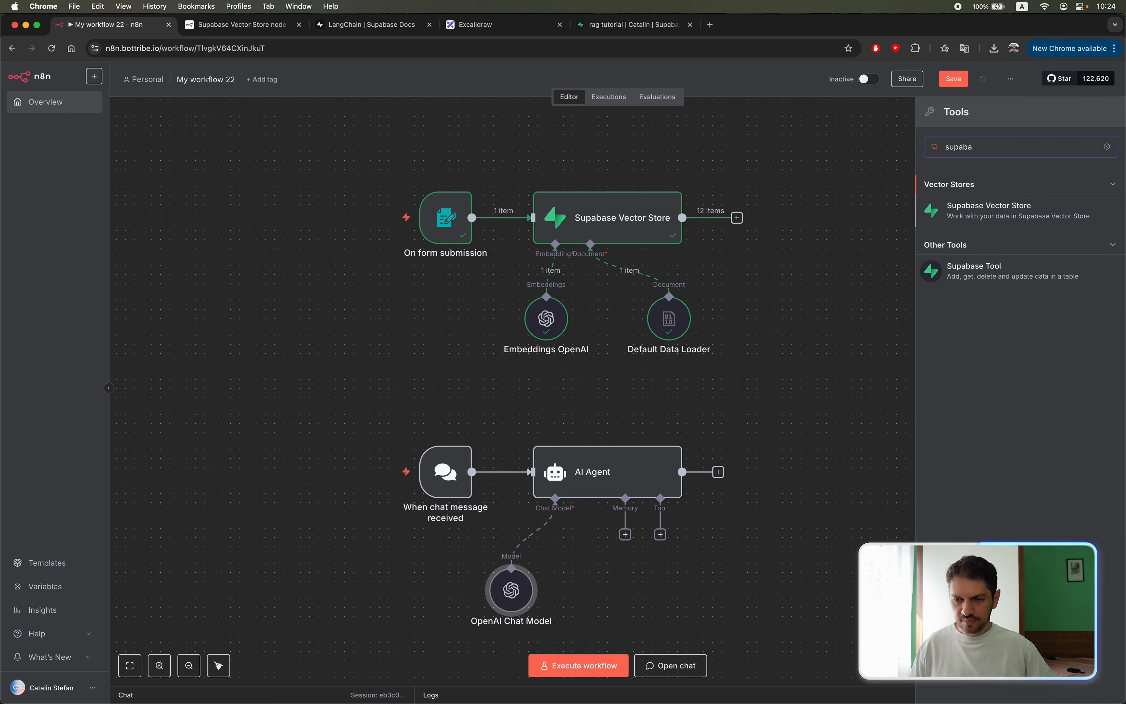
click(977, 210)
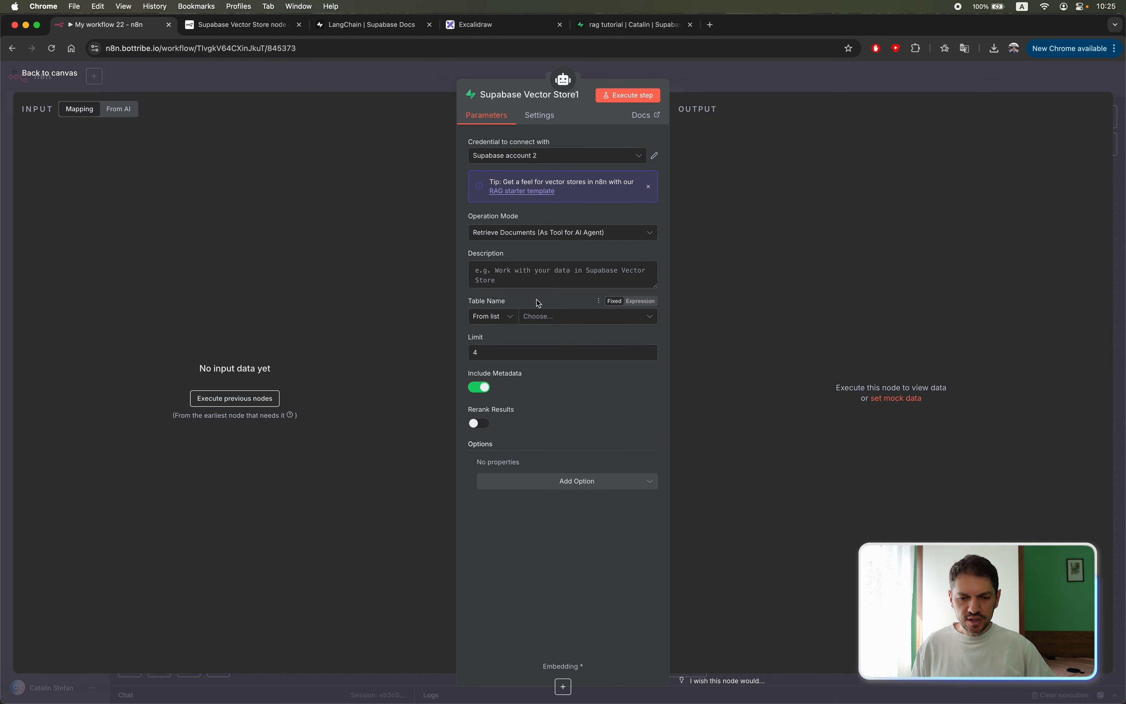
click(569, 317)
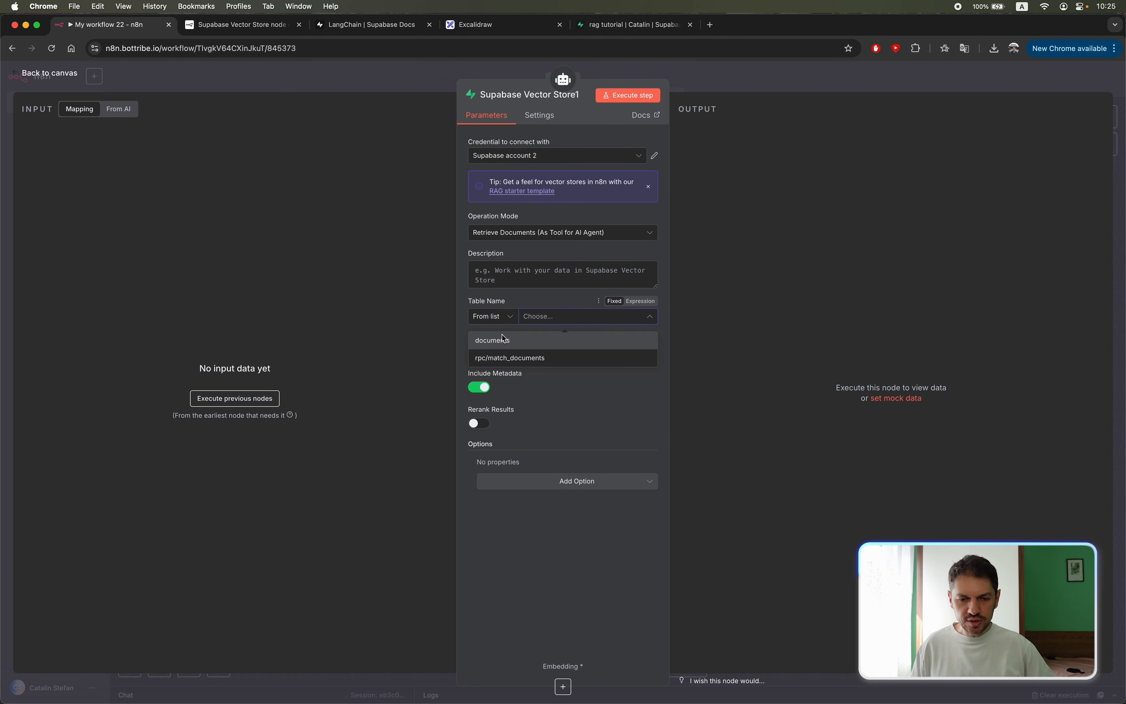
click(543, 339)
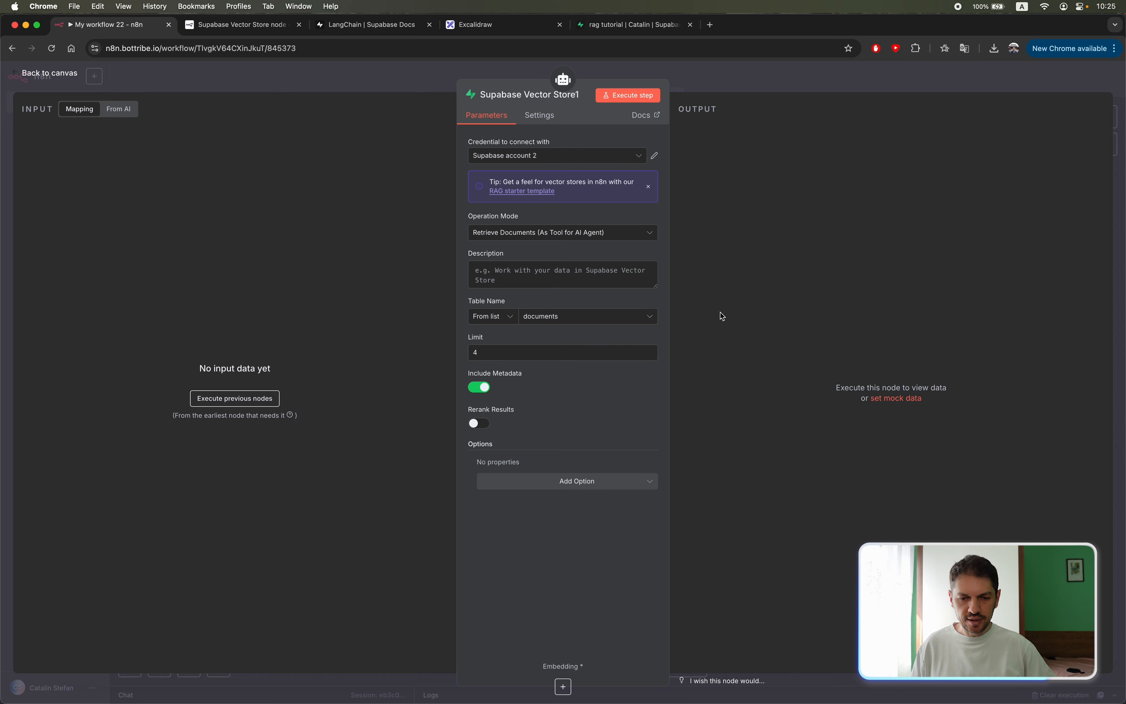
Describe the vector store tool as "Use this to get information on the restaurant menu." and return to the canvas.
click(569, 279)
text(Use this to get information on the restaurant menu.)
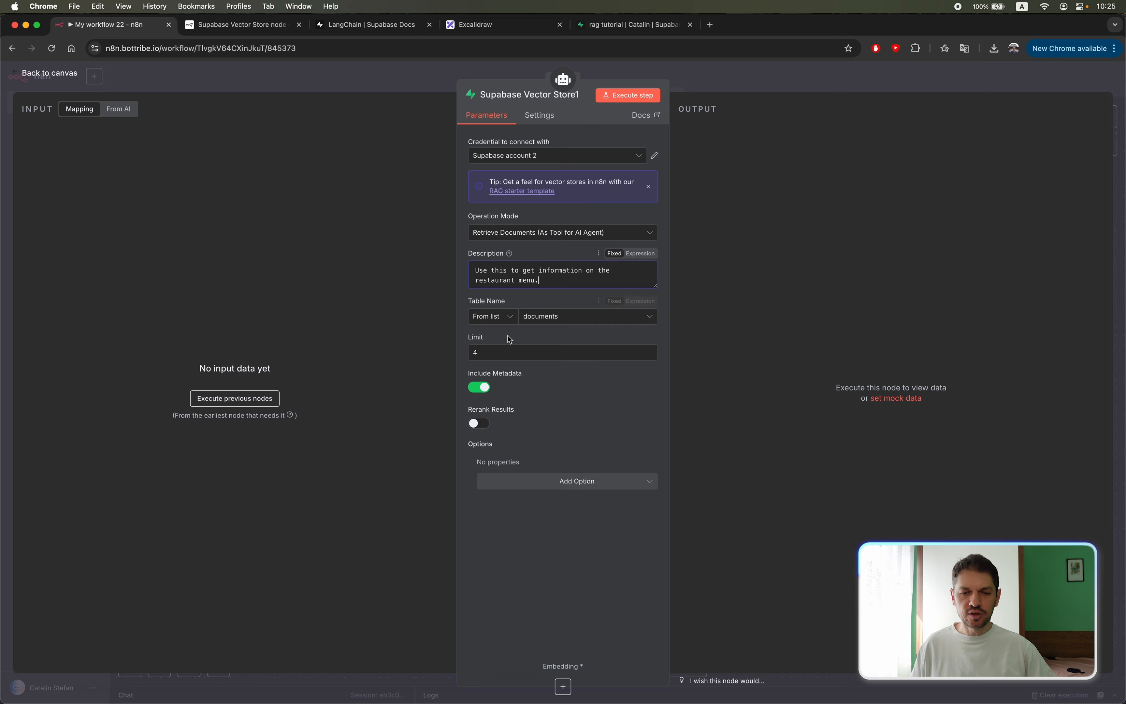
click(758, 278)
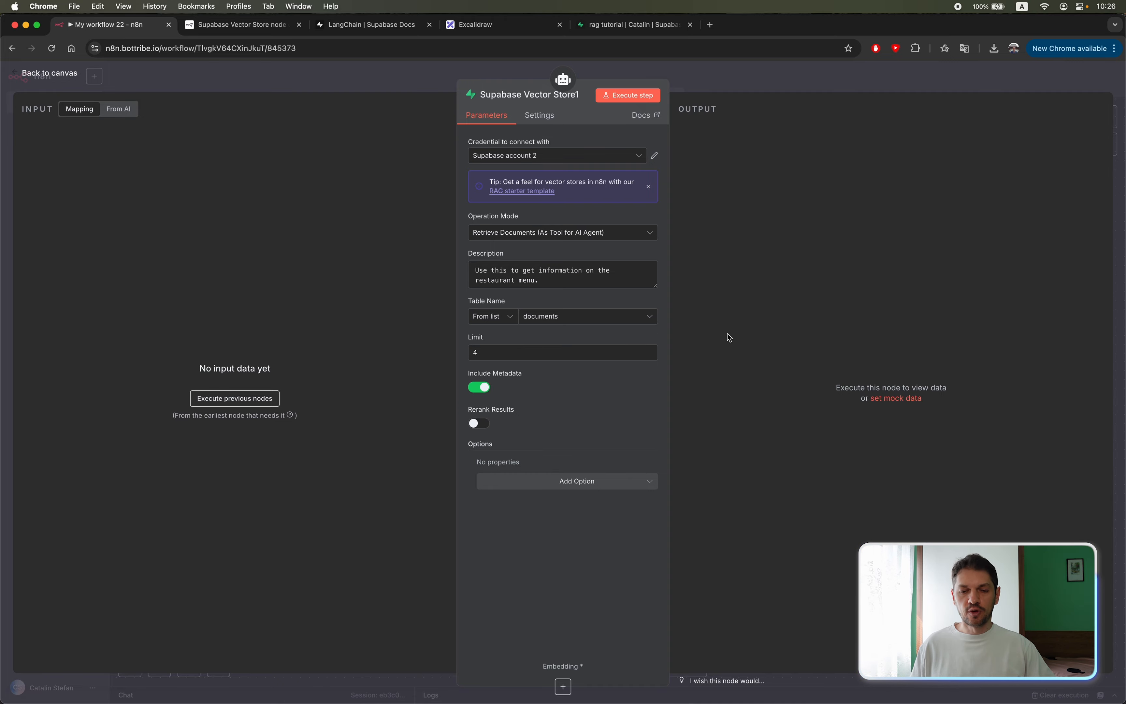
click(712, 65)
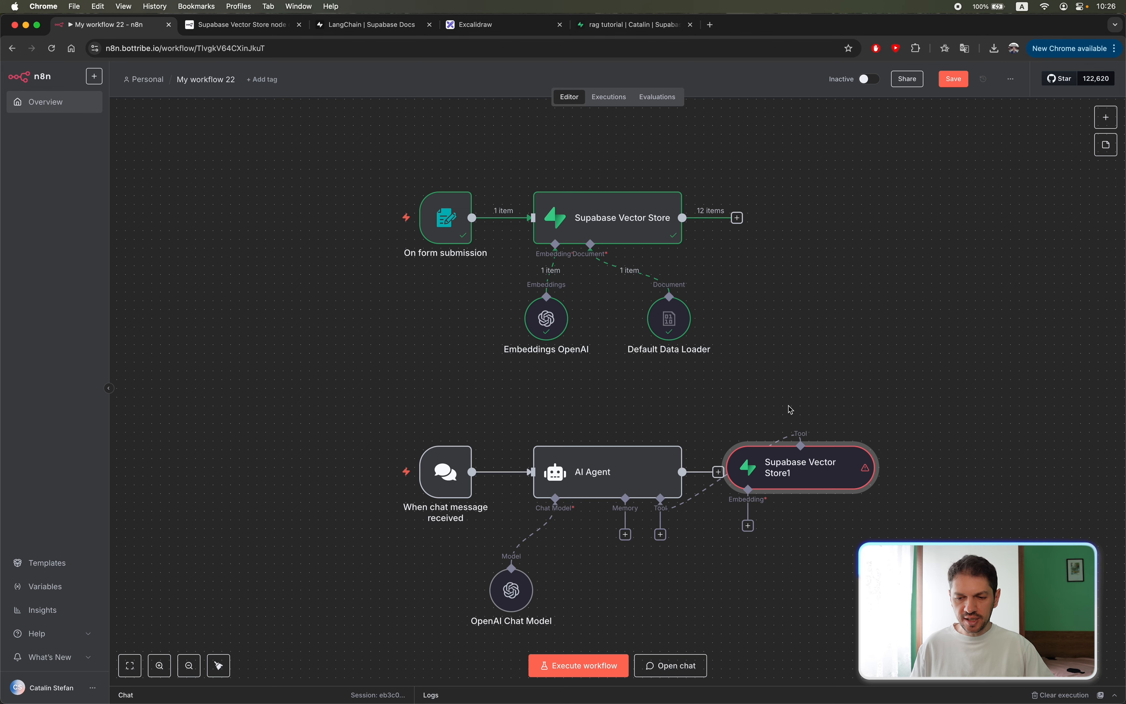
Attach Embeddings OpenAI with text-embedding-3-small to the Supabase Vector Store1 tool and compare its model with the form branch's embeddings node.
click(748, 526)
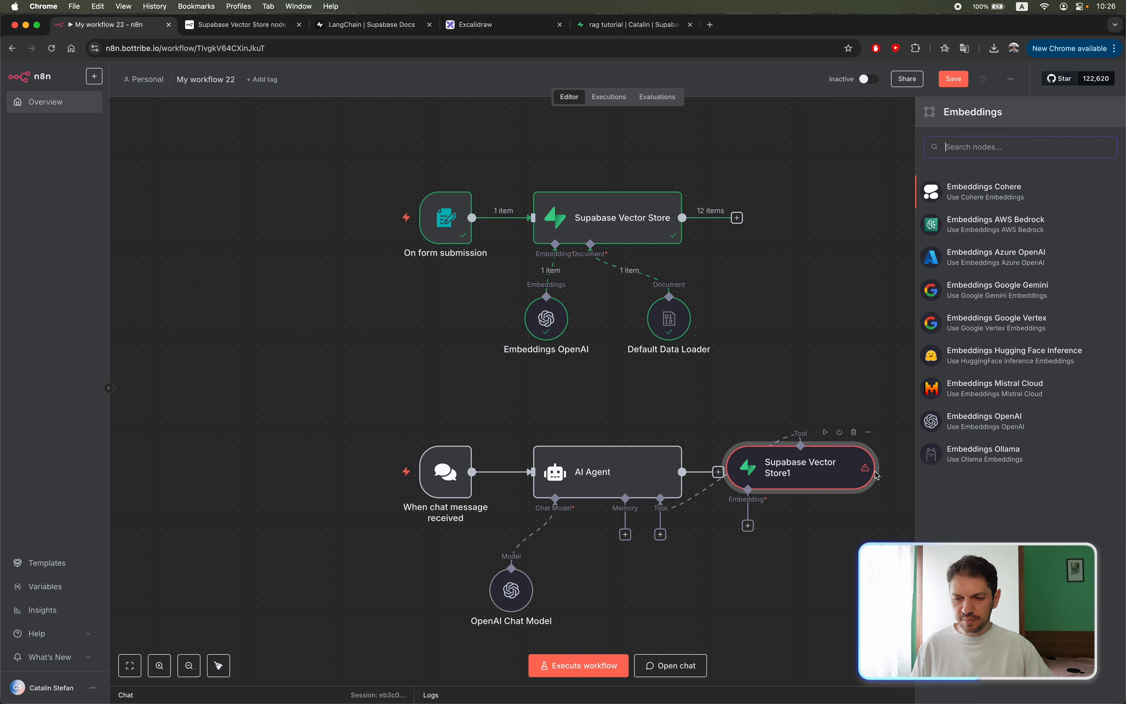
click(972, 422)
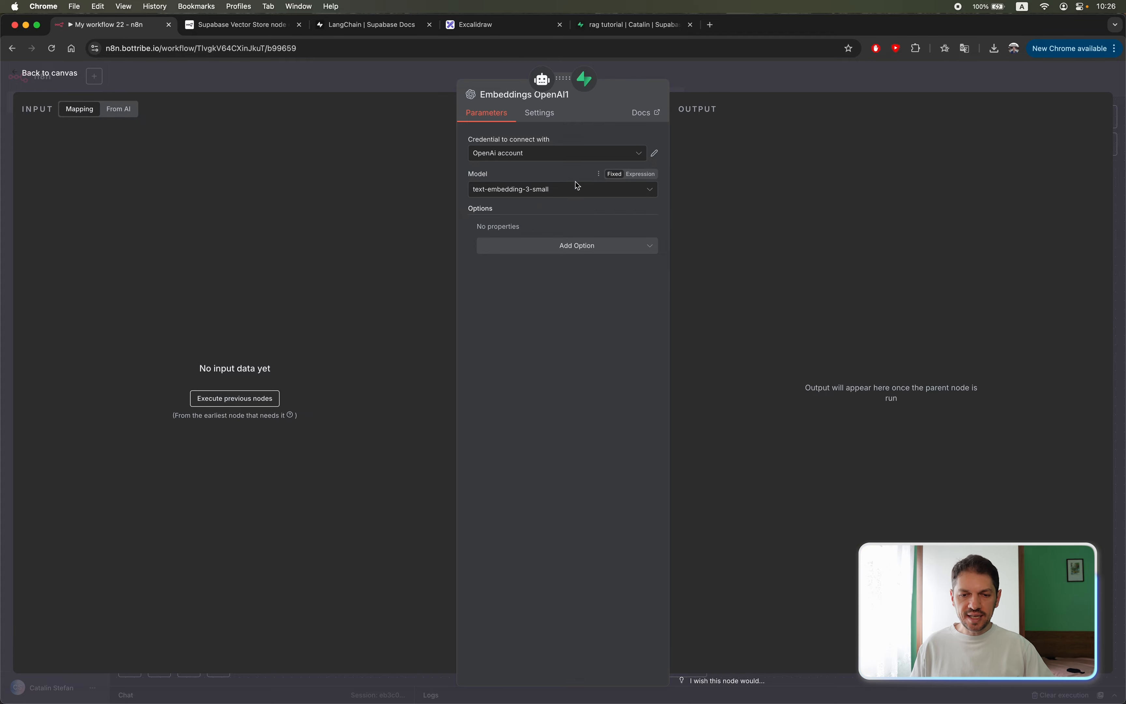
click(736, 88)
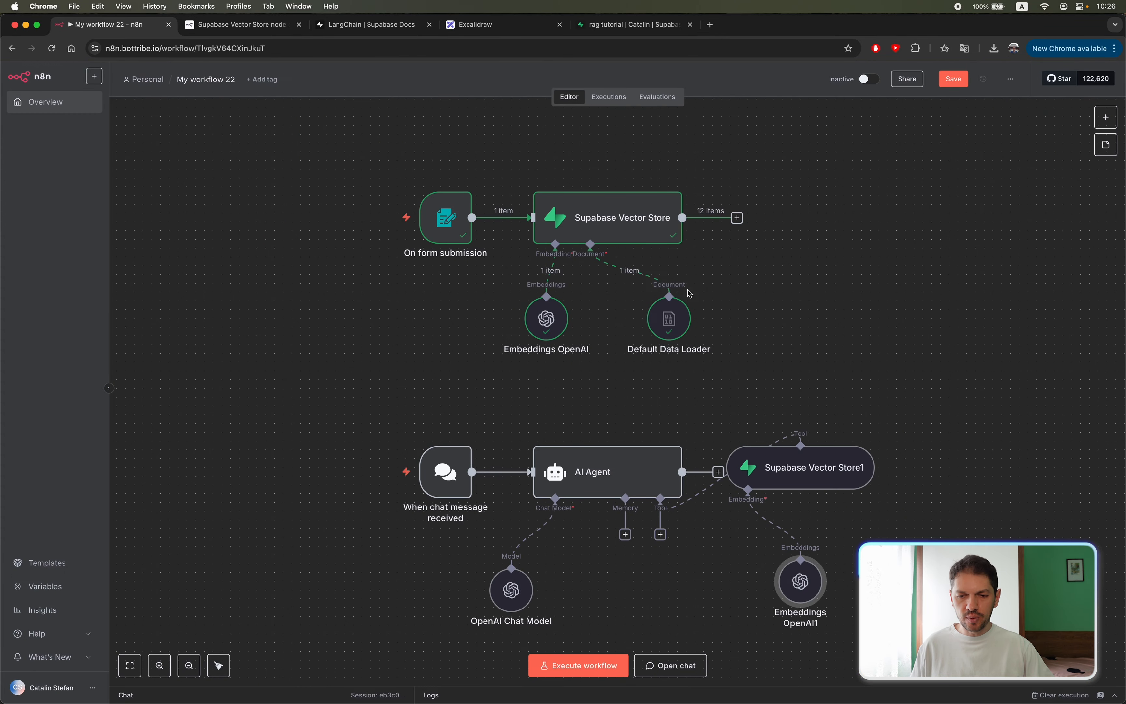
double_click(548, 326)
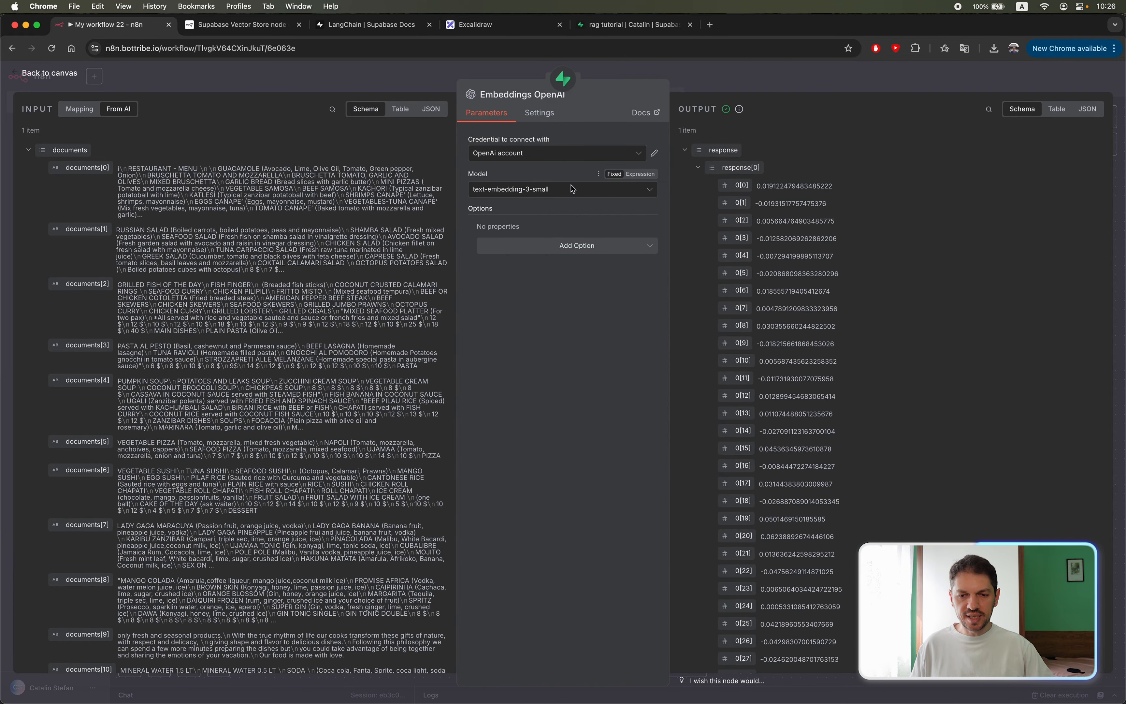
key(Escape)
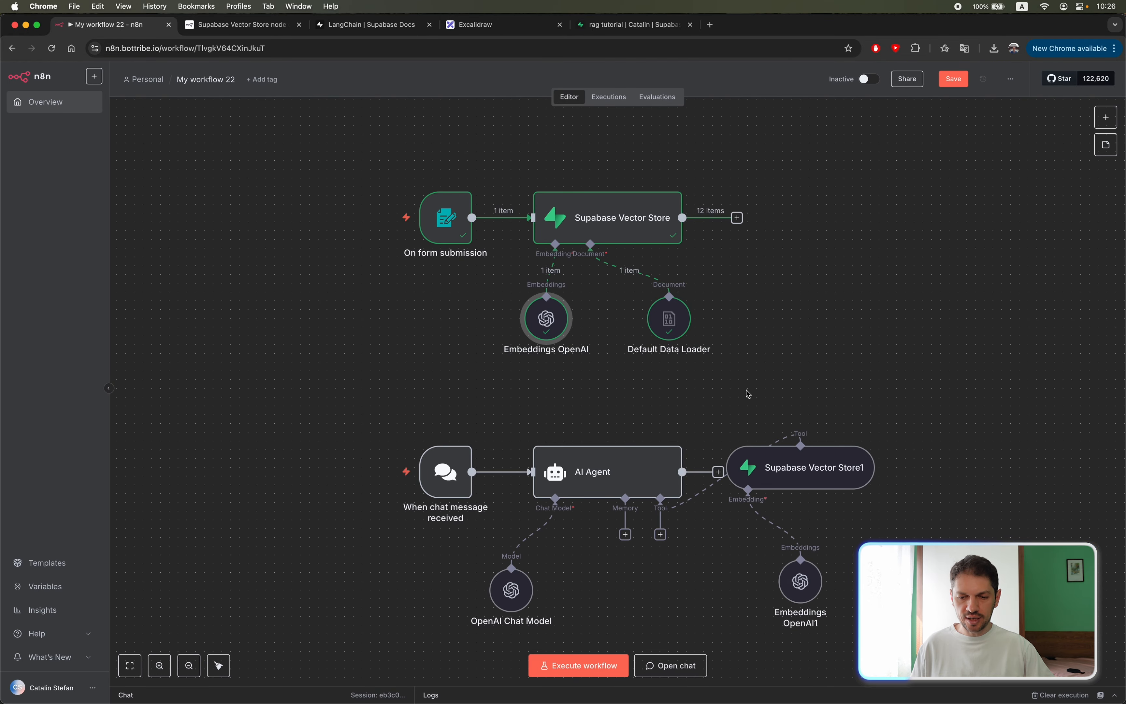
Move the Supabase Vector Store1 tool and its embeddings node together slightly farther from the AI Agent.
scroll(747, 393, down, 5)
scroll(706, 398, down, 1)
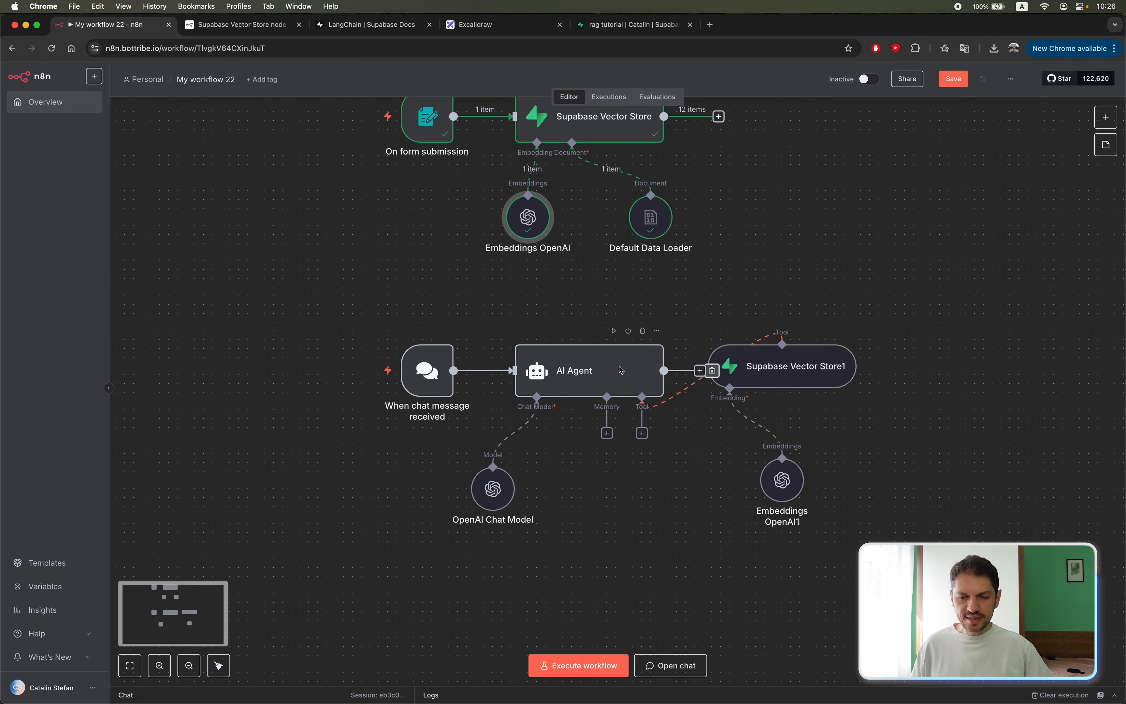
drag(923, 318, 698, 558)
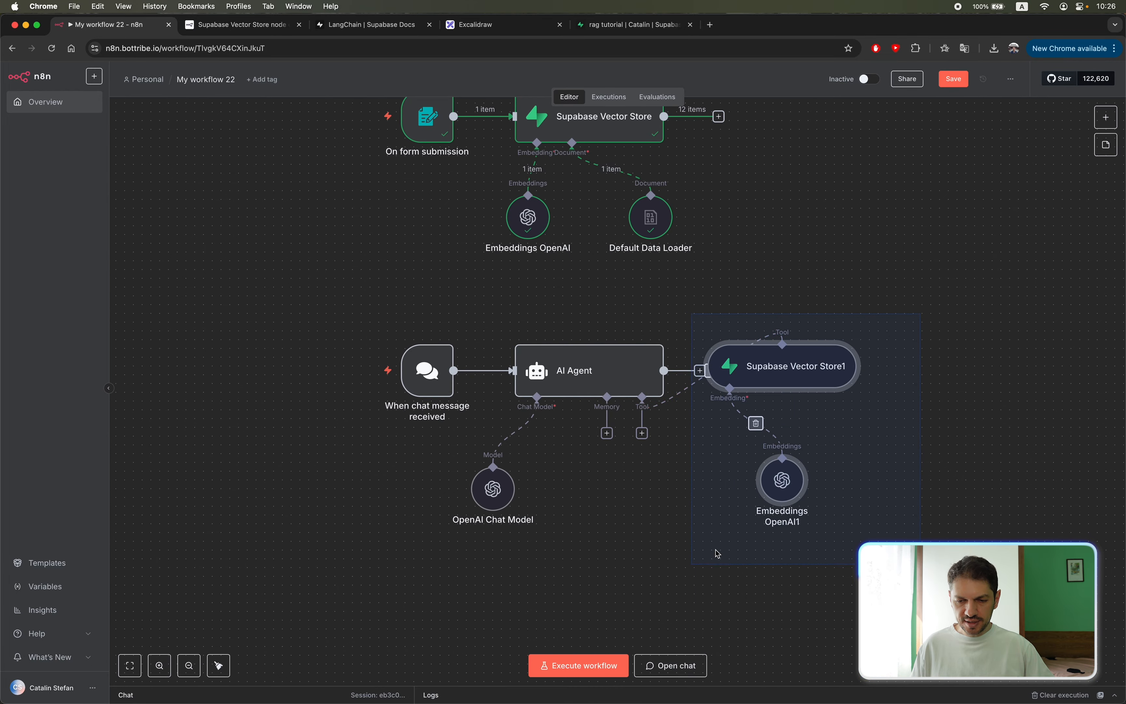
drag(809, 358, 836, 366)
click(840, 328)
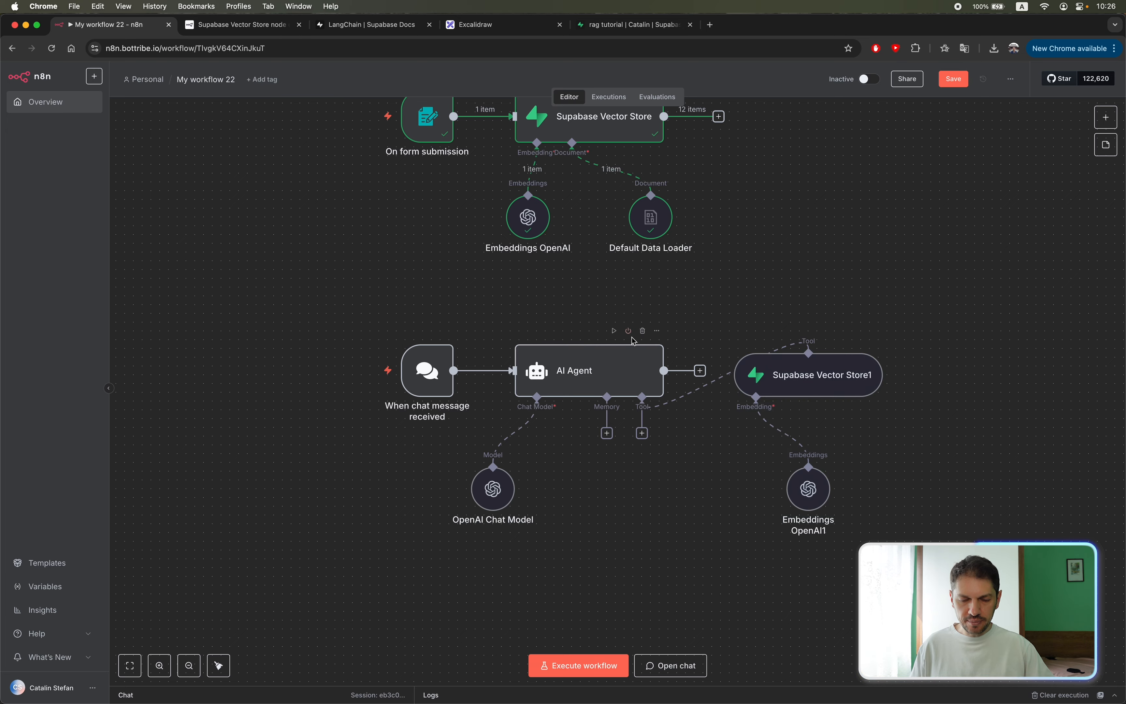
Execute the nodes before the AI Agent with the chat message "hi" to supply its input data.
double_click(600, 362)
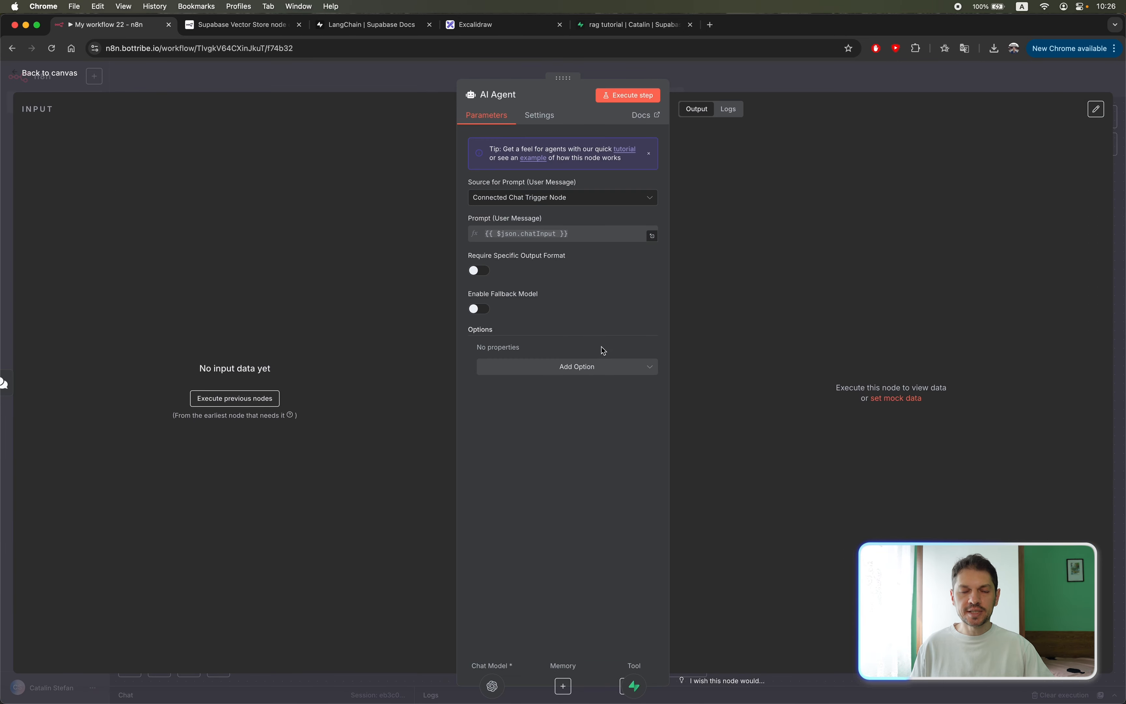
click(411, 71)
click(405, 331)
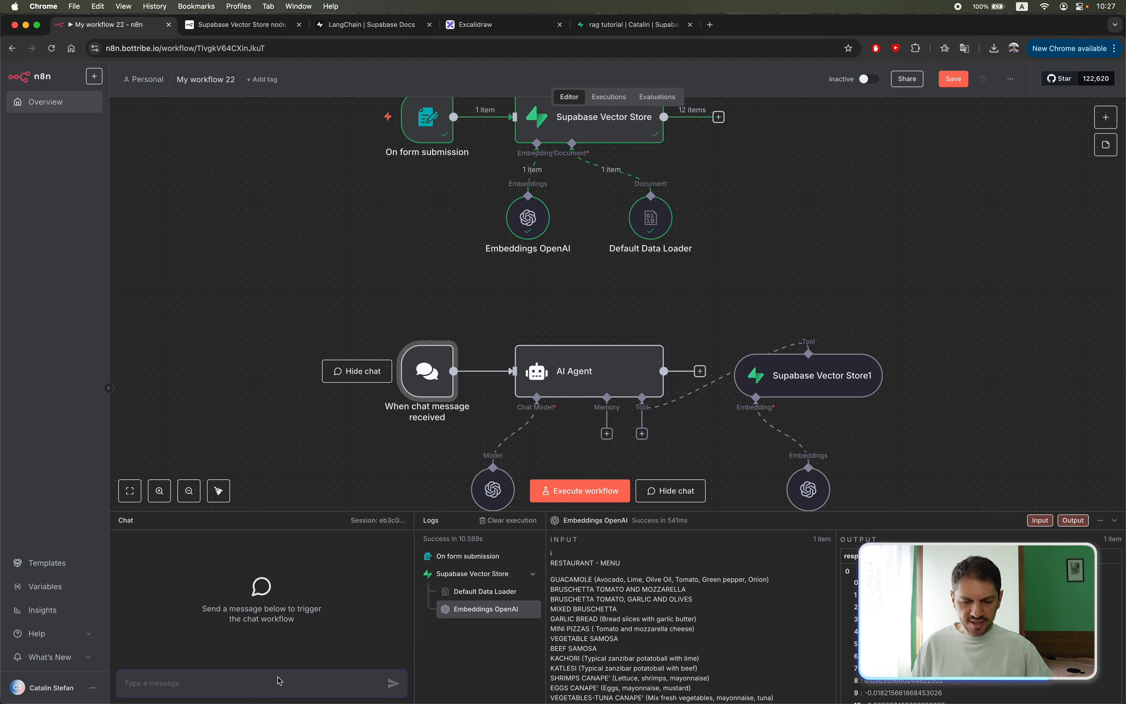
text(hi)
key(Return)
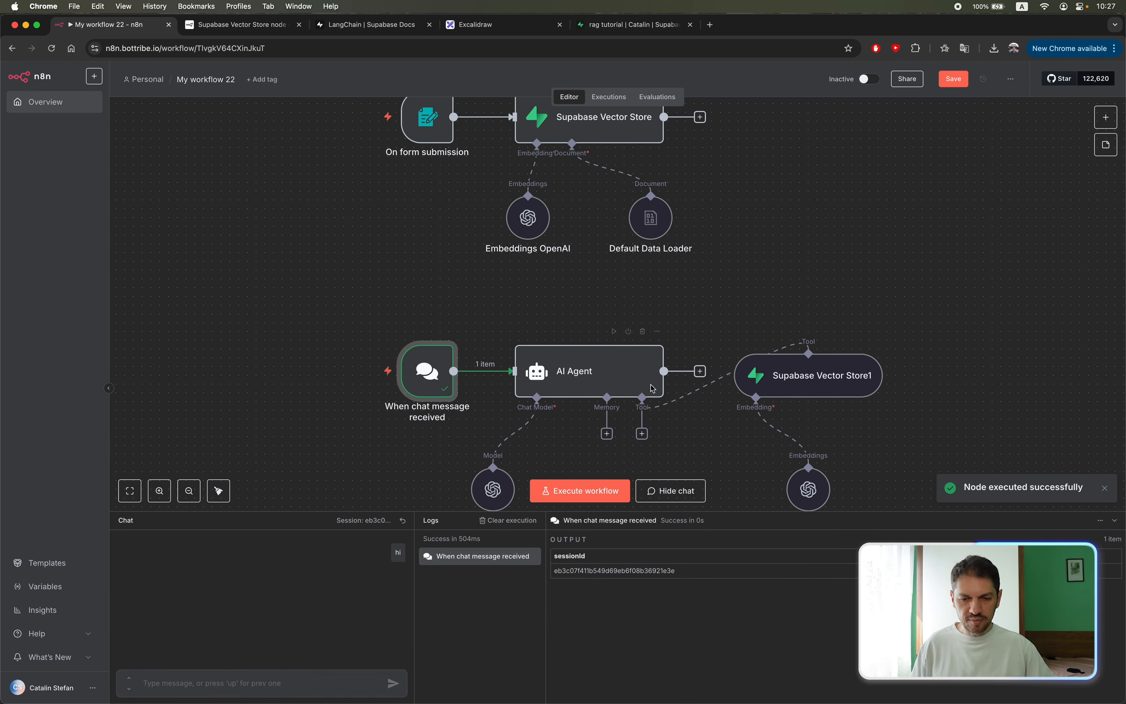
Add an AI Agent system message defining a helpful restaurant business assistant that checks the vector store menu for every request and gives accurate current pricing.
double_click(577, 371)
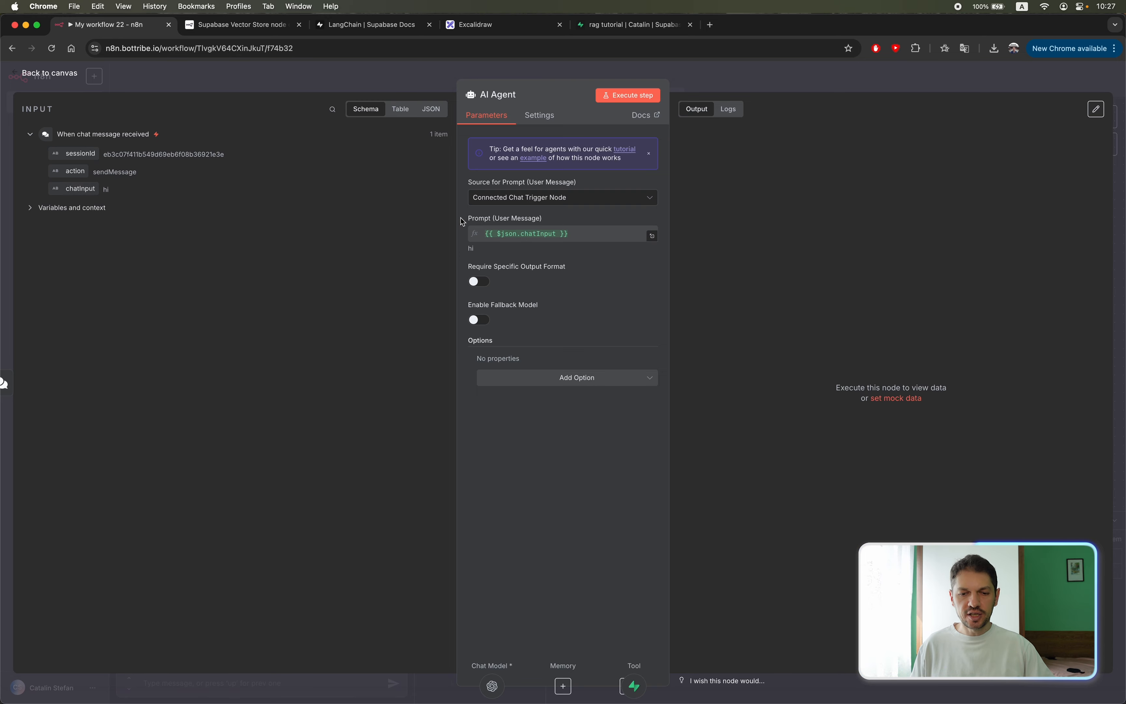
click(562, 381)
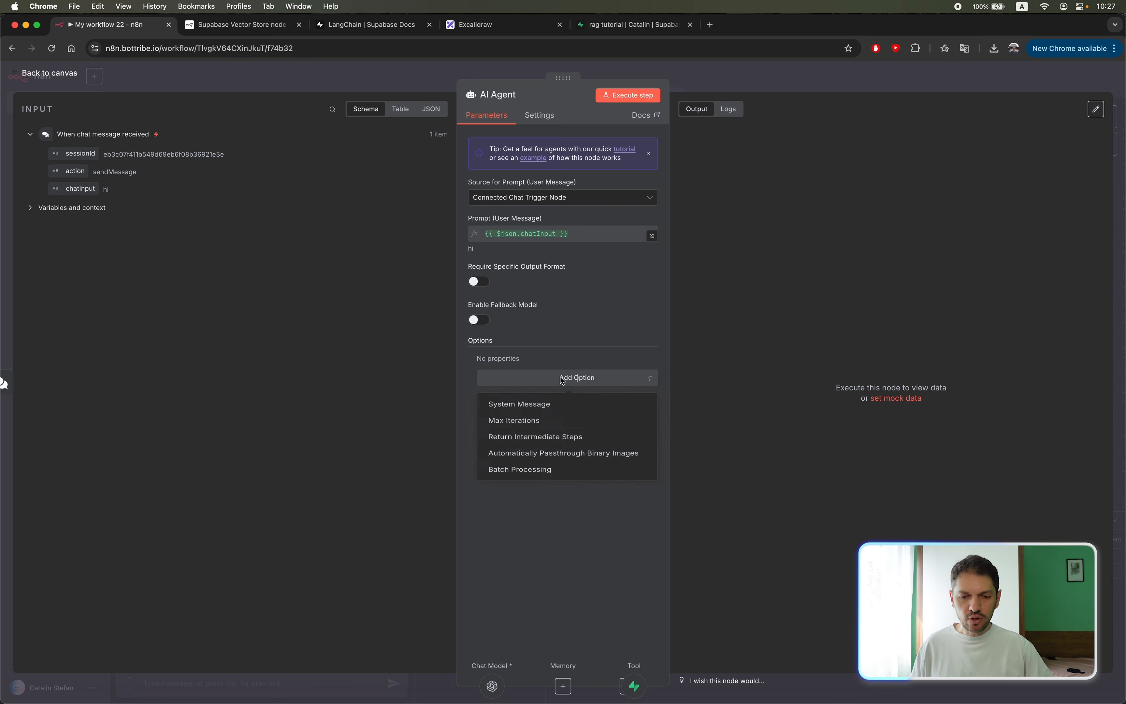
click(501, 403)
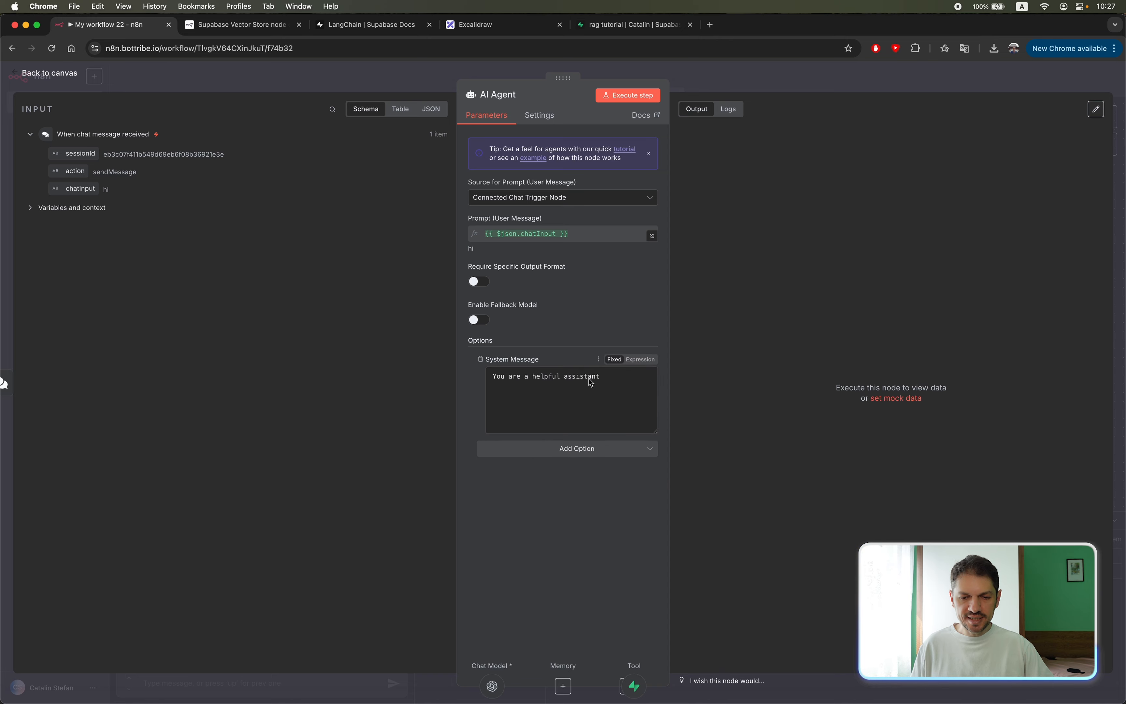
triple_click(634, 397)
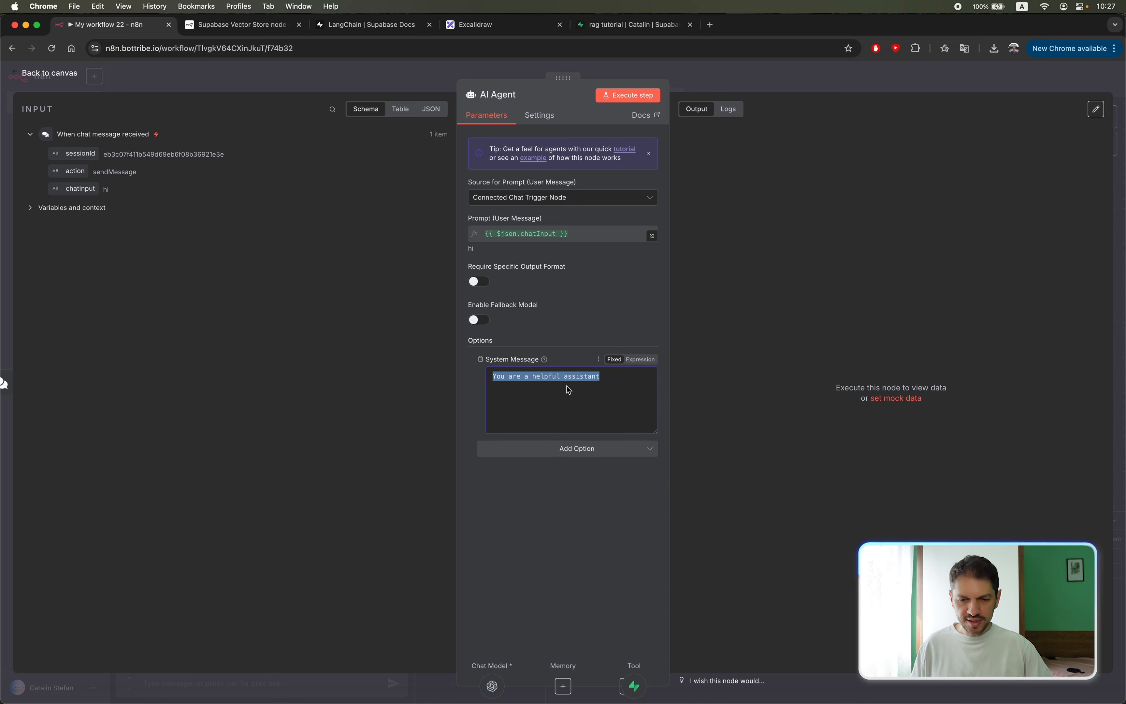
text(You are a helpful assistant for a restaurant business. For every request, check the menu in your vector store and respond with accurate information about current pricing.)
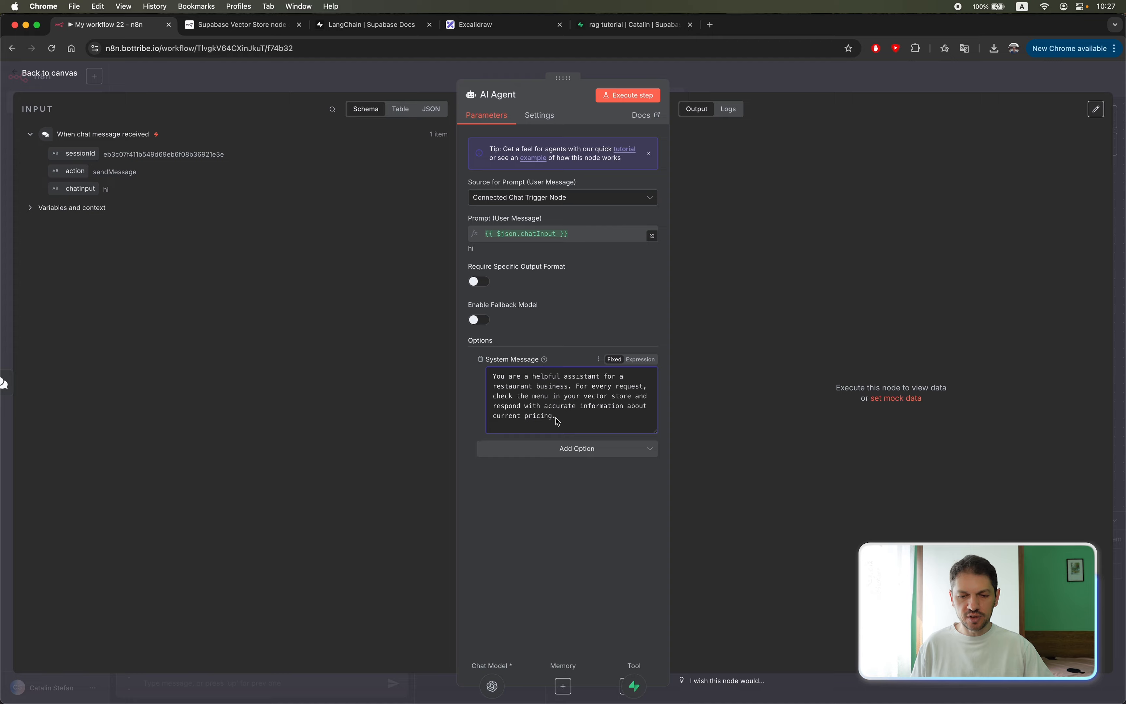
click(688, 81)
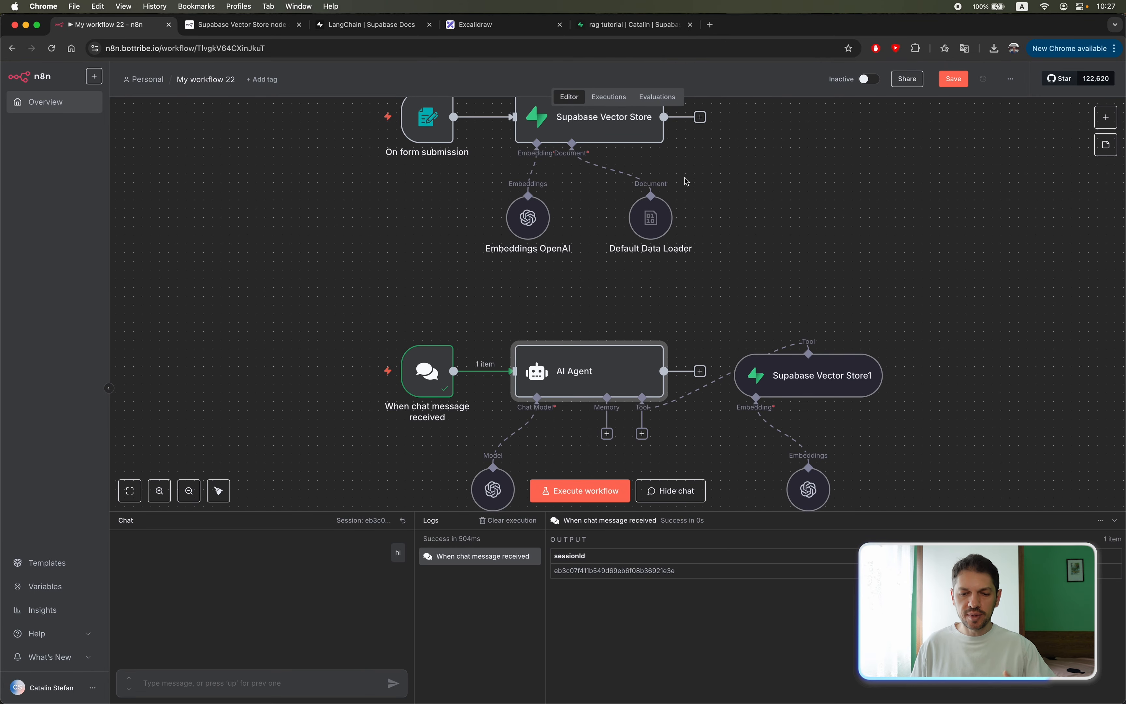
click(760, 289)
Switch to the menu.pdf preview and copy the dish name CHICKEN PILIPILI from the Main Dishes section.
scroll(760, 288, down, 5)
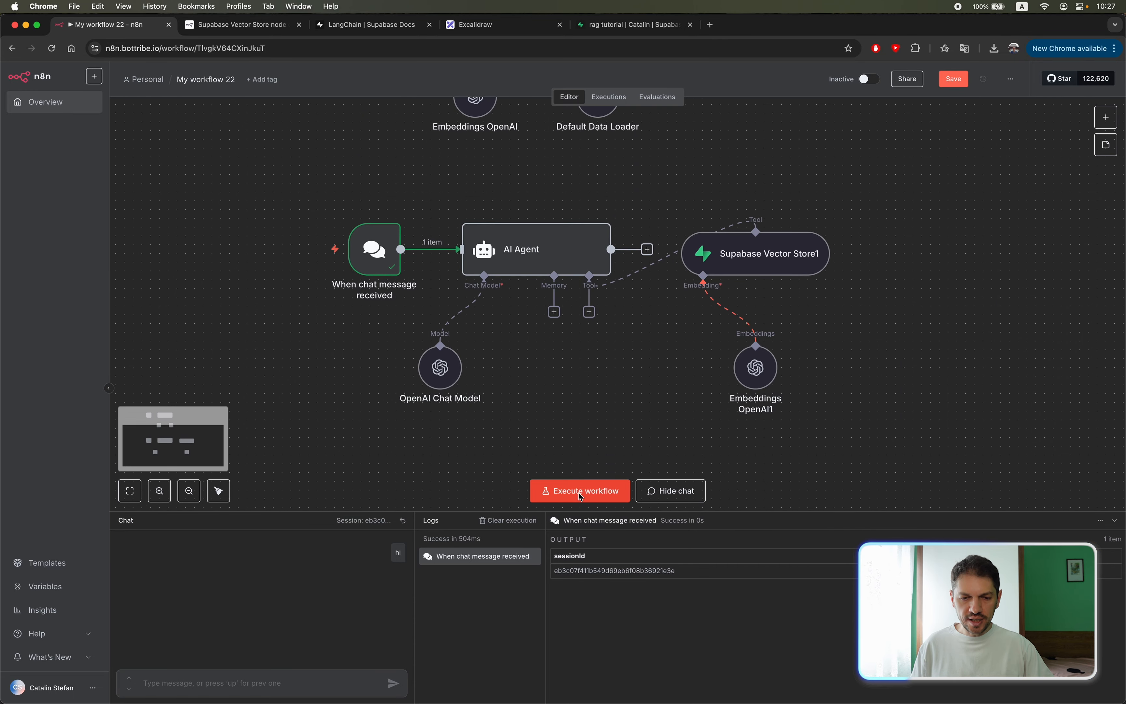
click(243, 671)
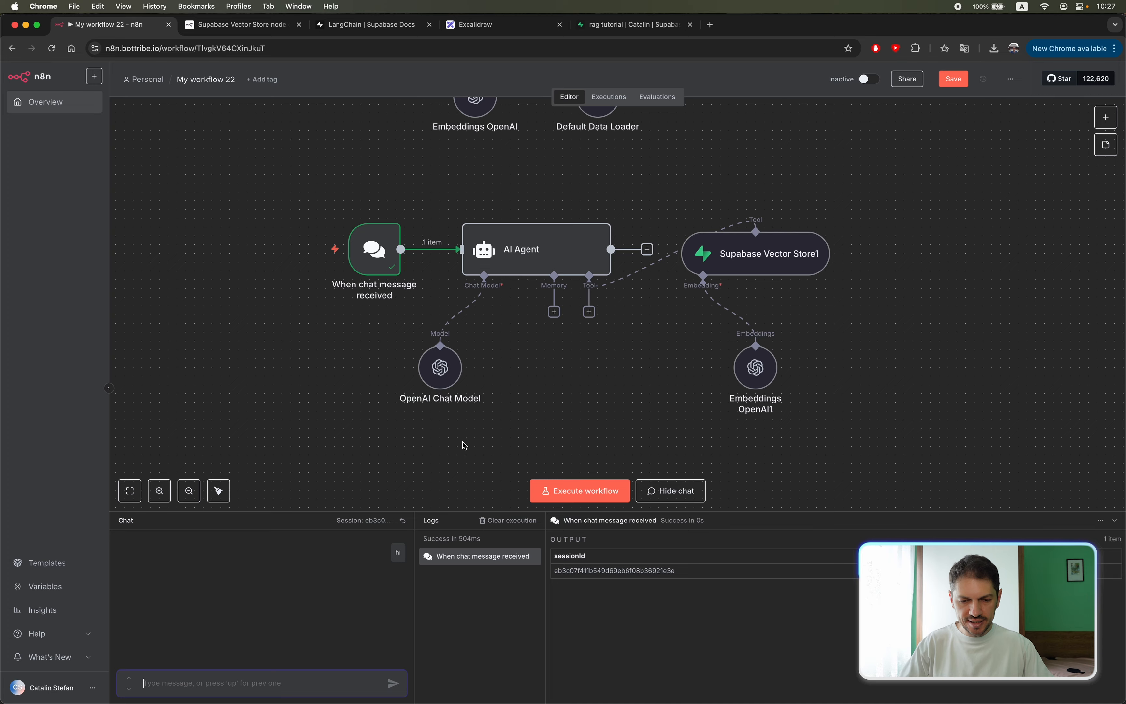
key(super+Tab)
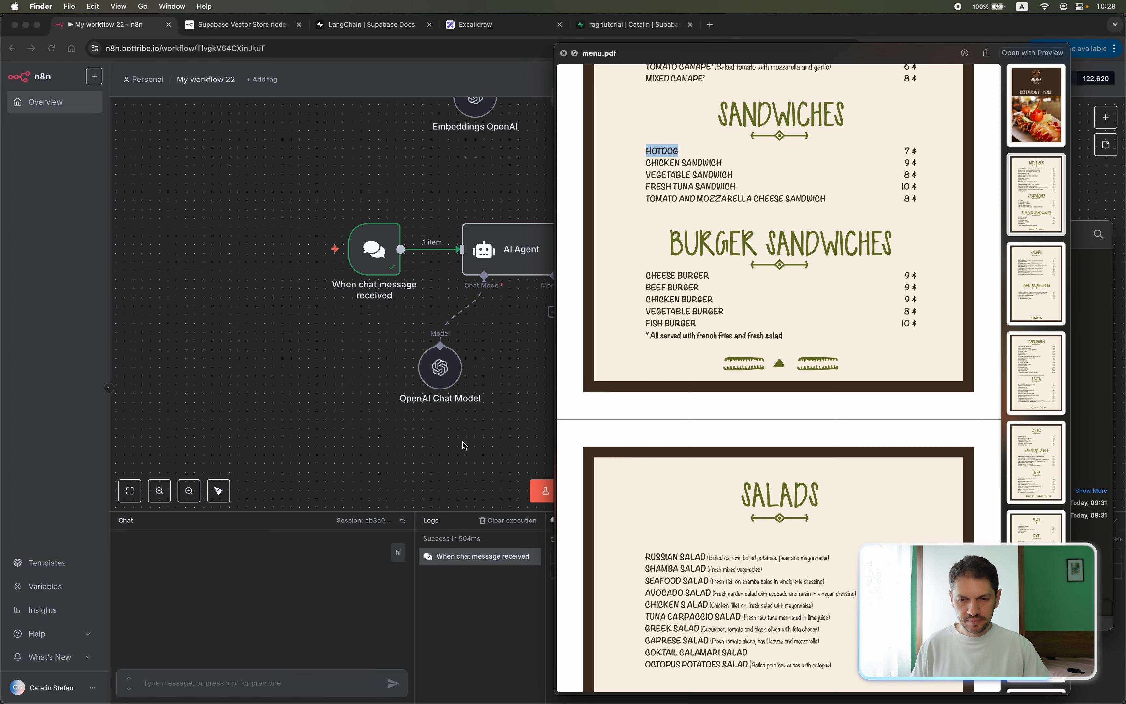
scroll(464, 445, left, 1)
click(682, 476)
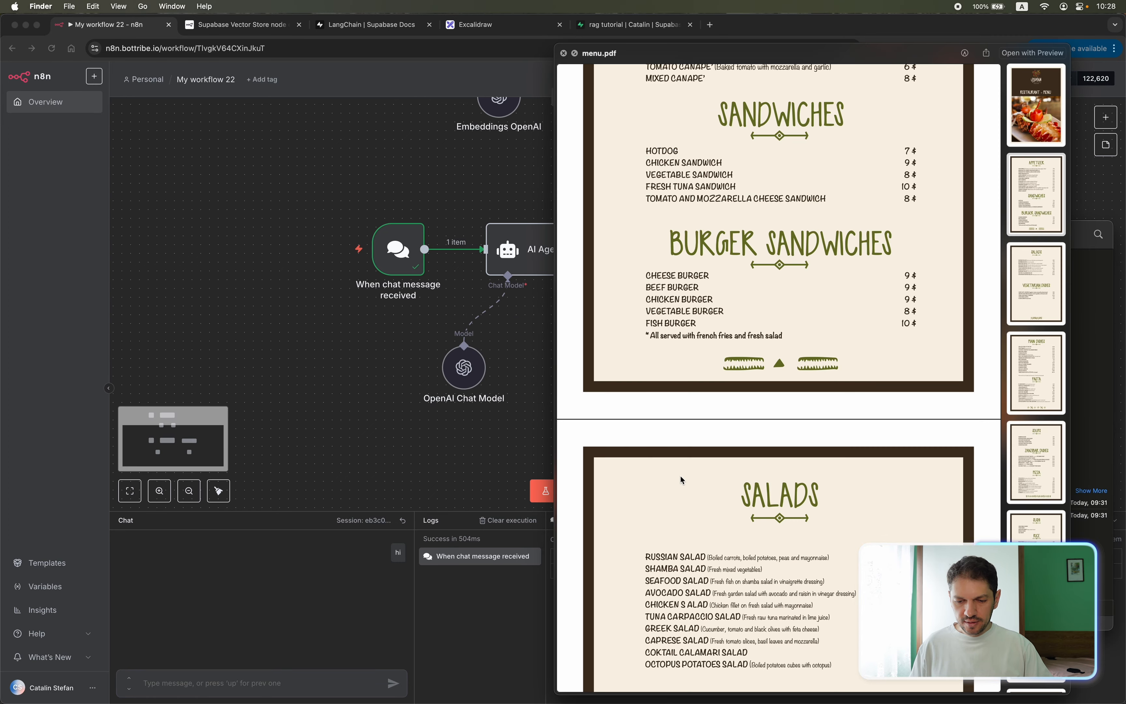
scroll(682, 476, down, 5)
scroll(681, 476, down, 10)
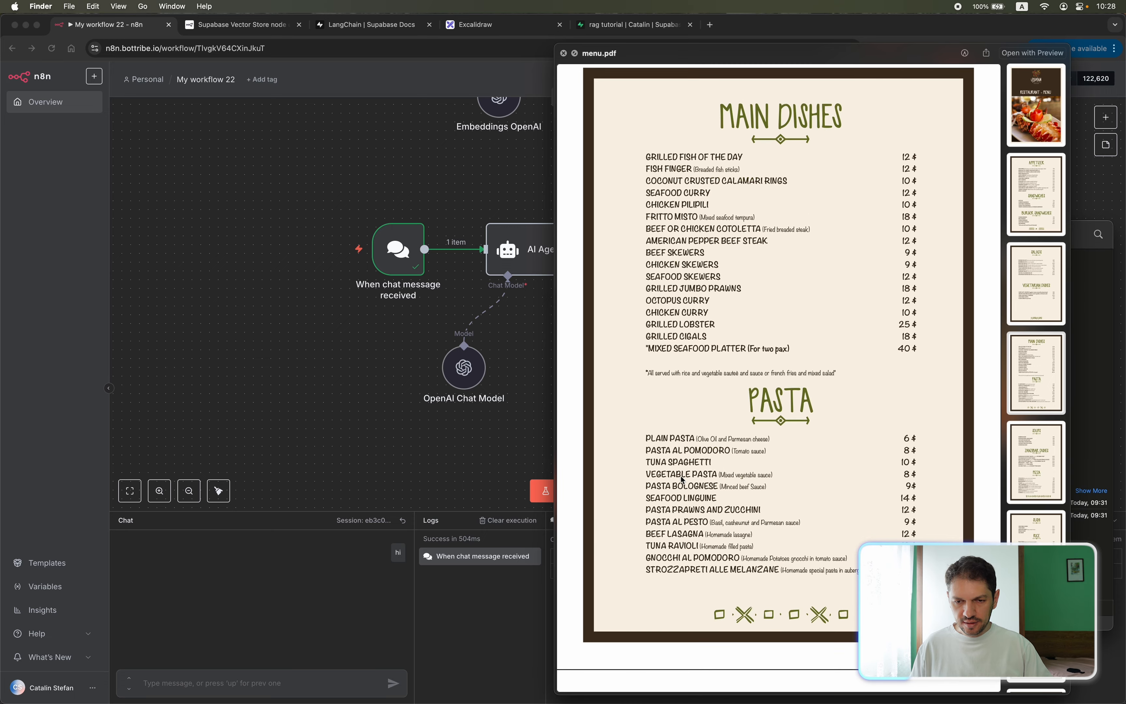
drag(646, 290, 688, 290)
key(super+c)
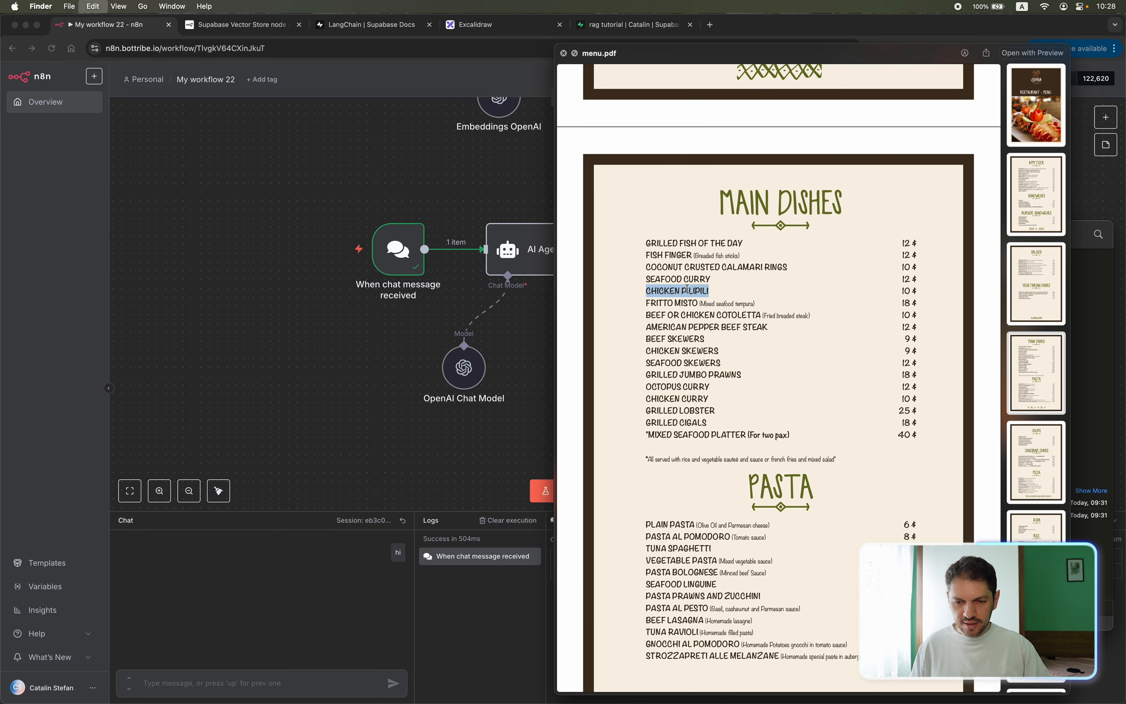
Return to the n8n chat and send the question "how much is the CHICKEN PILIPILI?".
click(289, 560)
text(how)
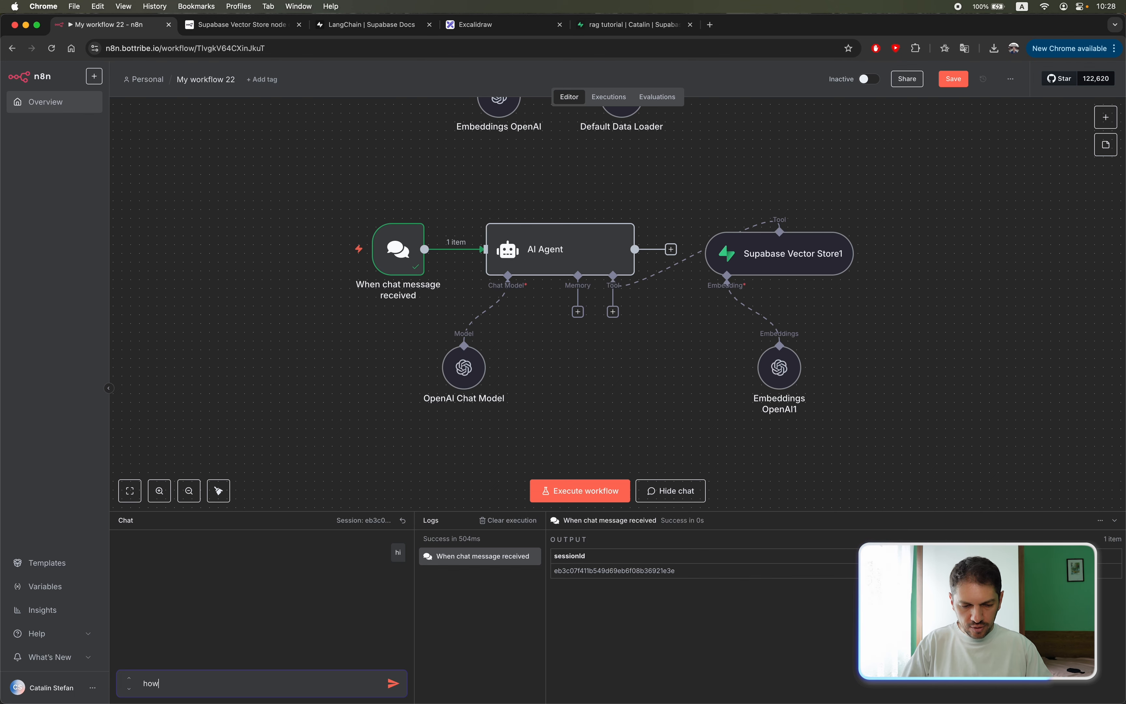
text( much is the)
key(super+v)
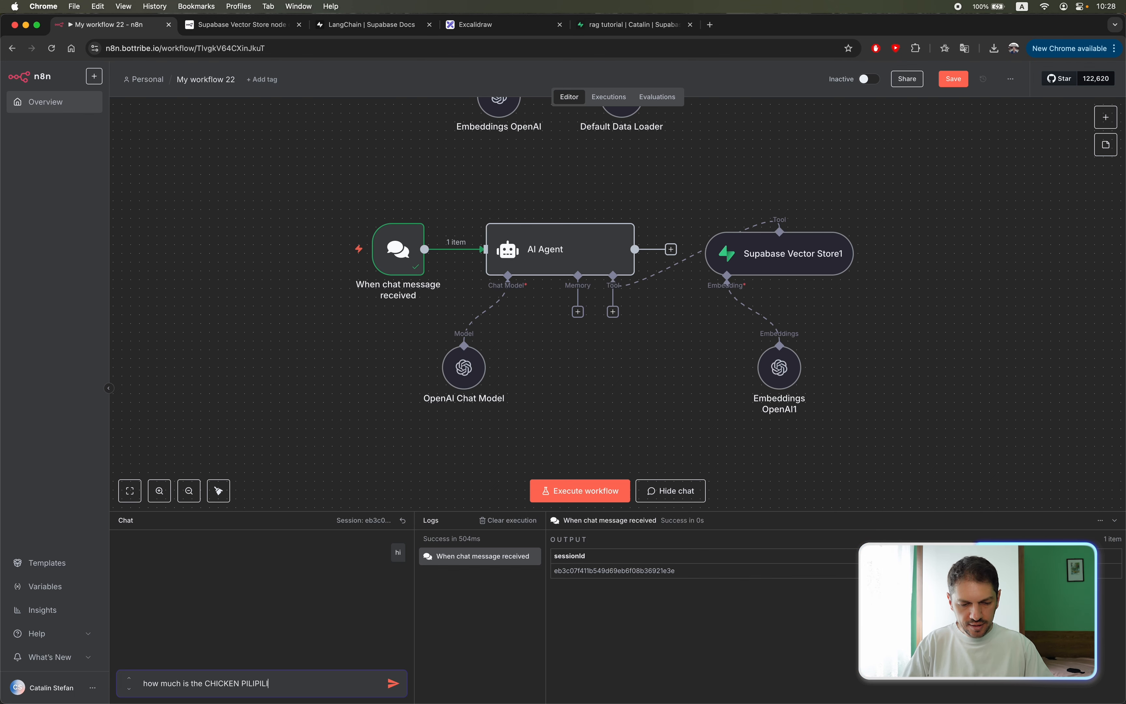
text(?)
key(Return)
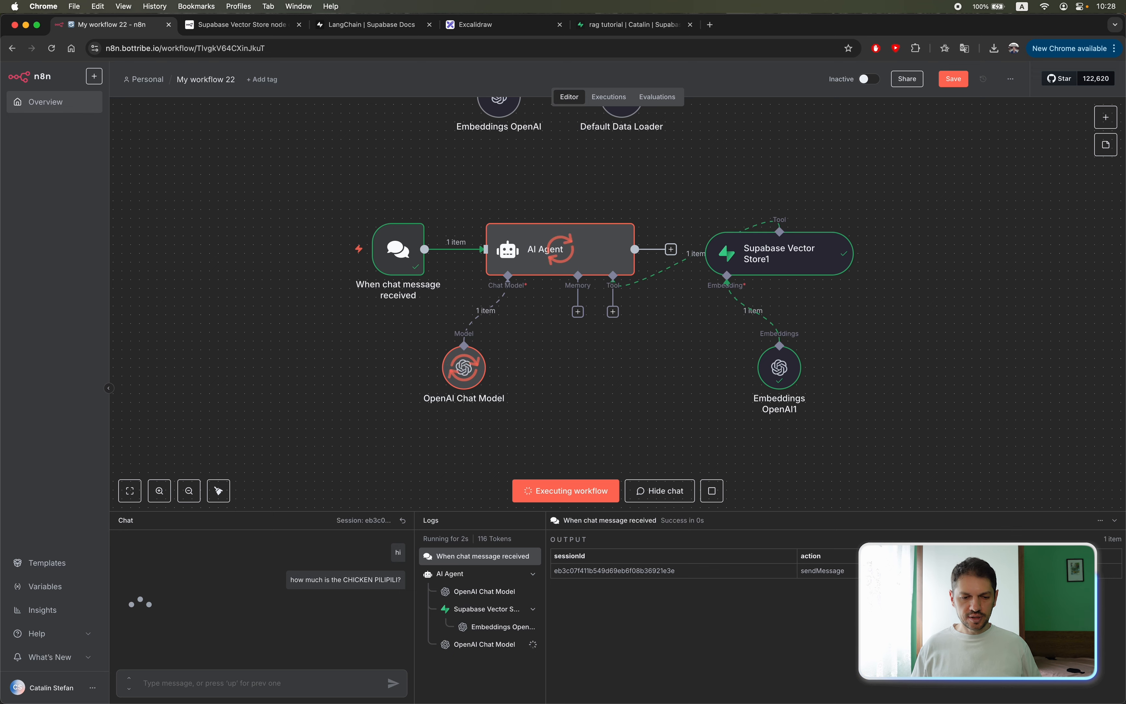
Compare the agent's answer with the dish's price in menu.pdf and review both branches of the workflow.
key(super+Tab)
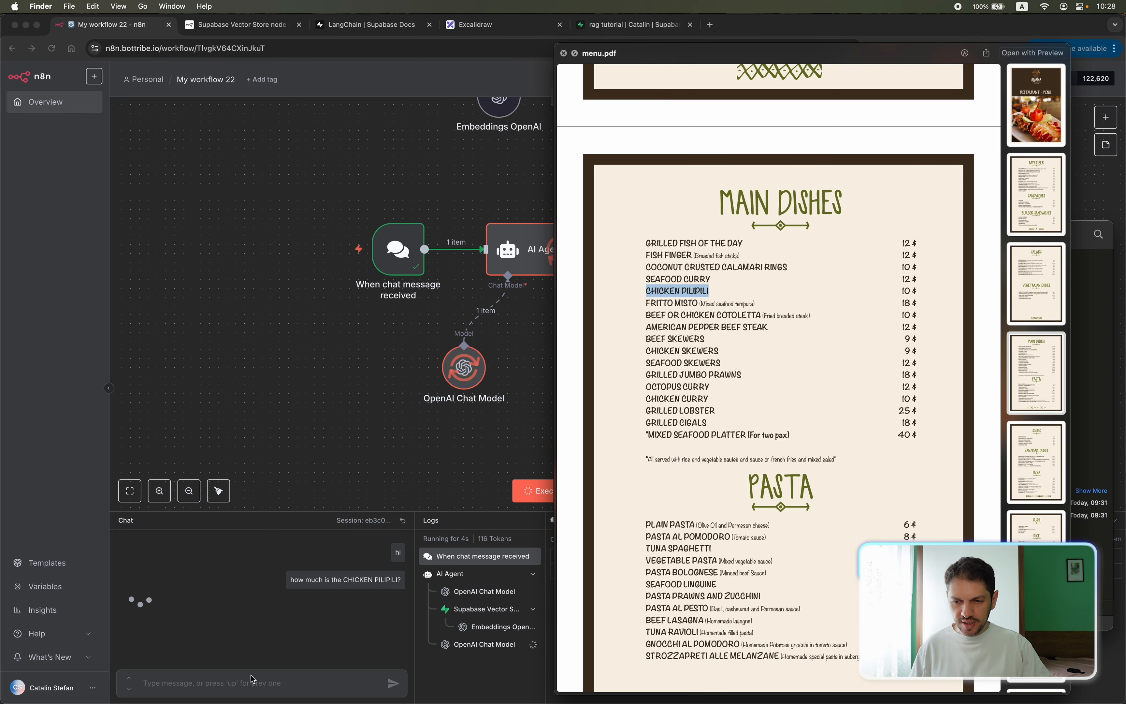
key(super+Tab)
drag(127, 604, 261, 606)
click(278, 609)
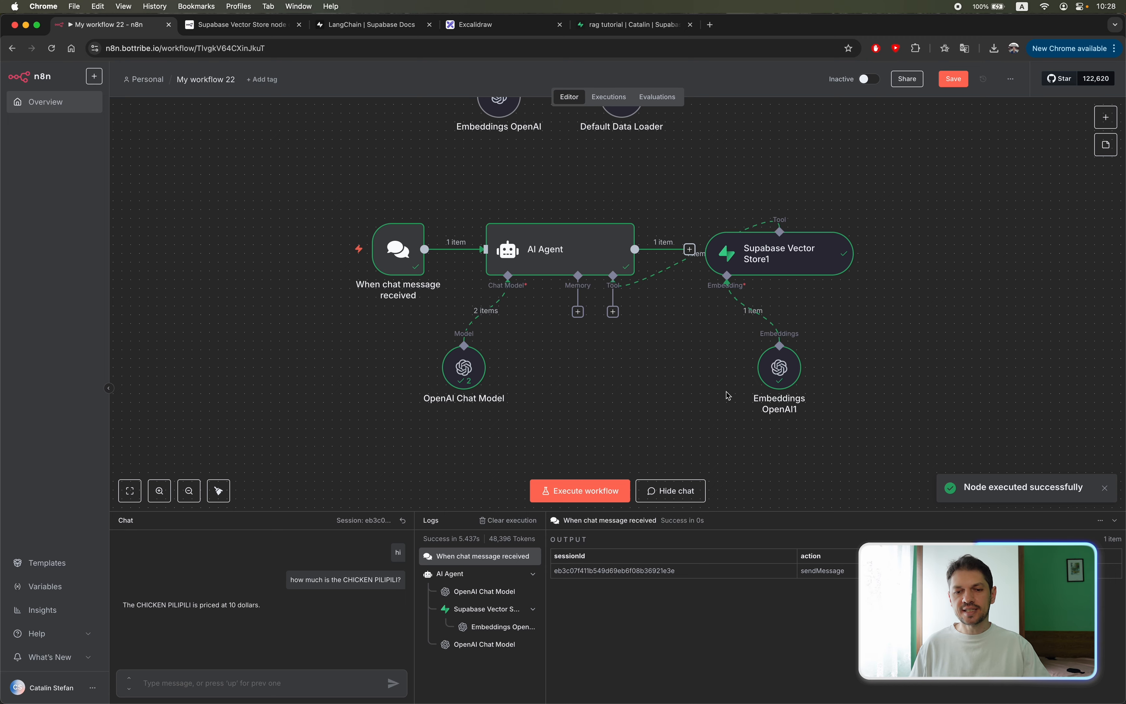
scroll(930, 267, up, 5)
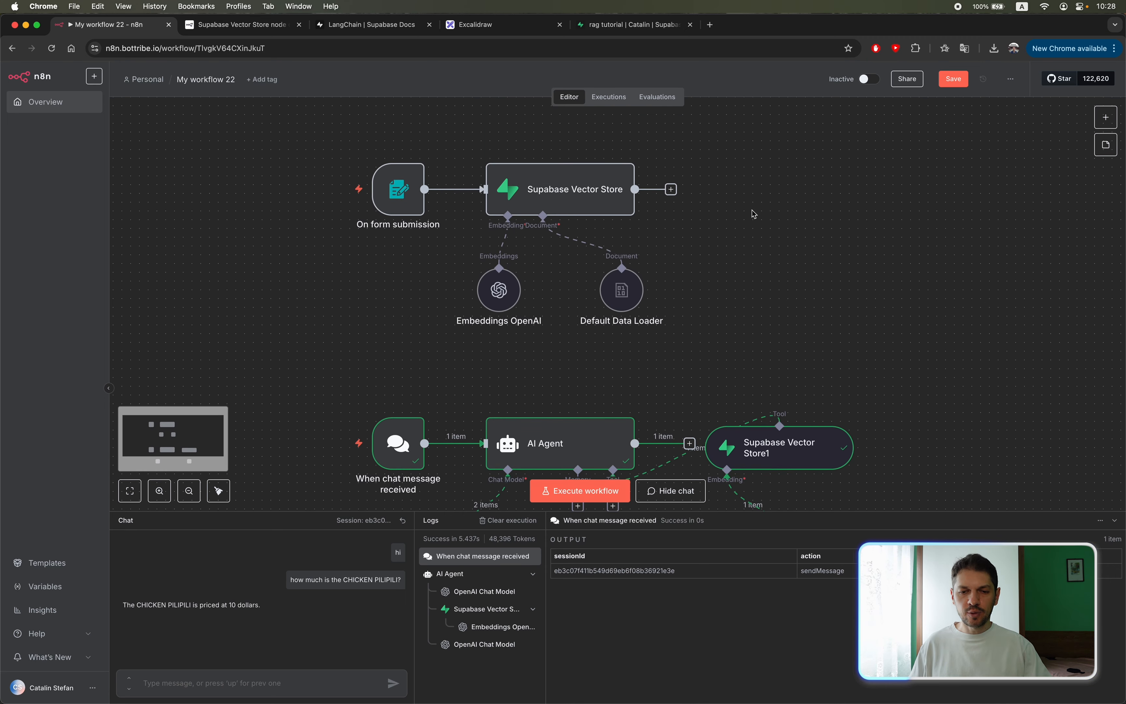
mouse_move(309, 212)
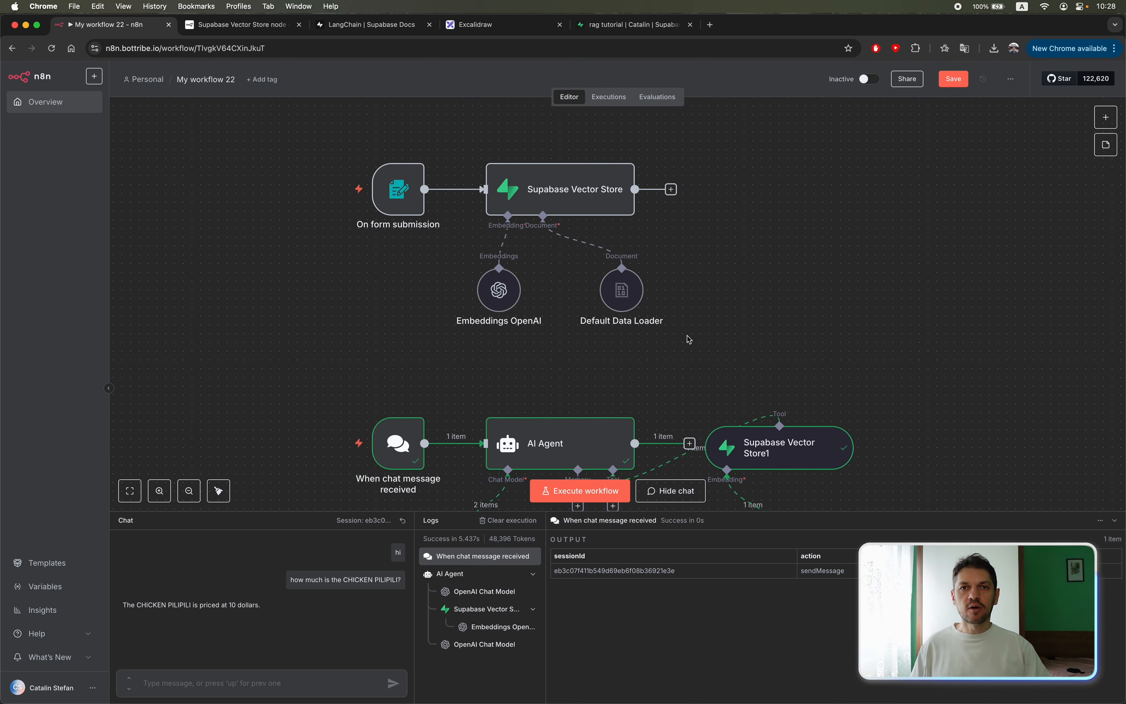
scroll(690, 340, down, 4)
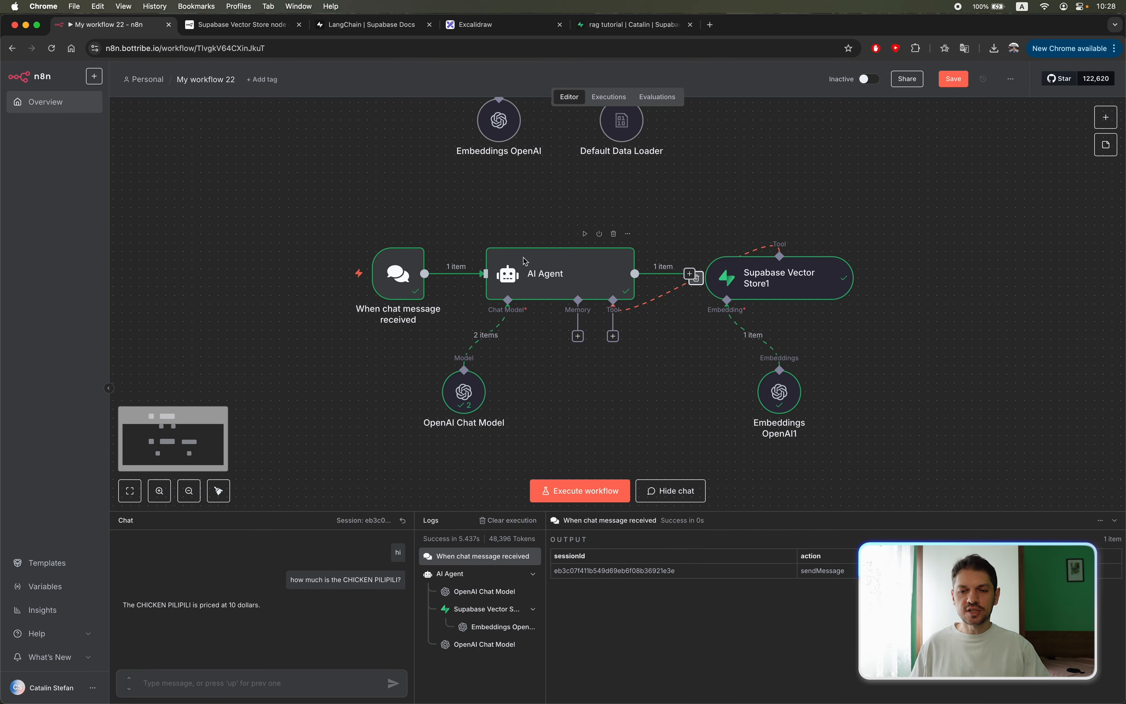